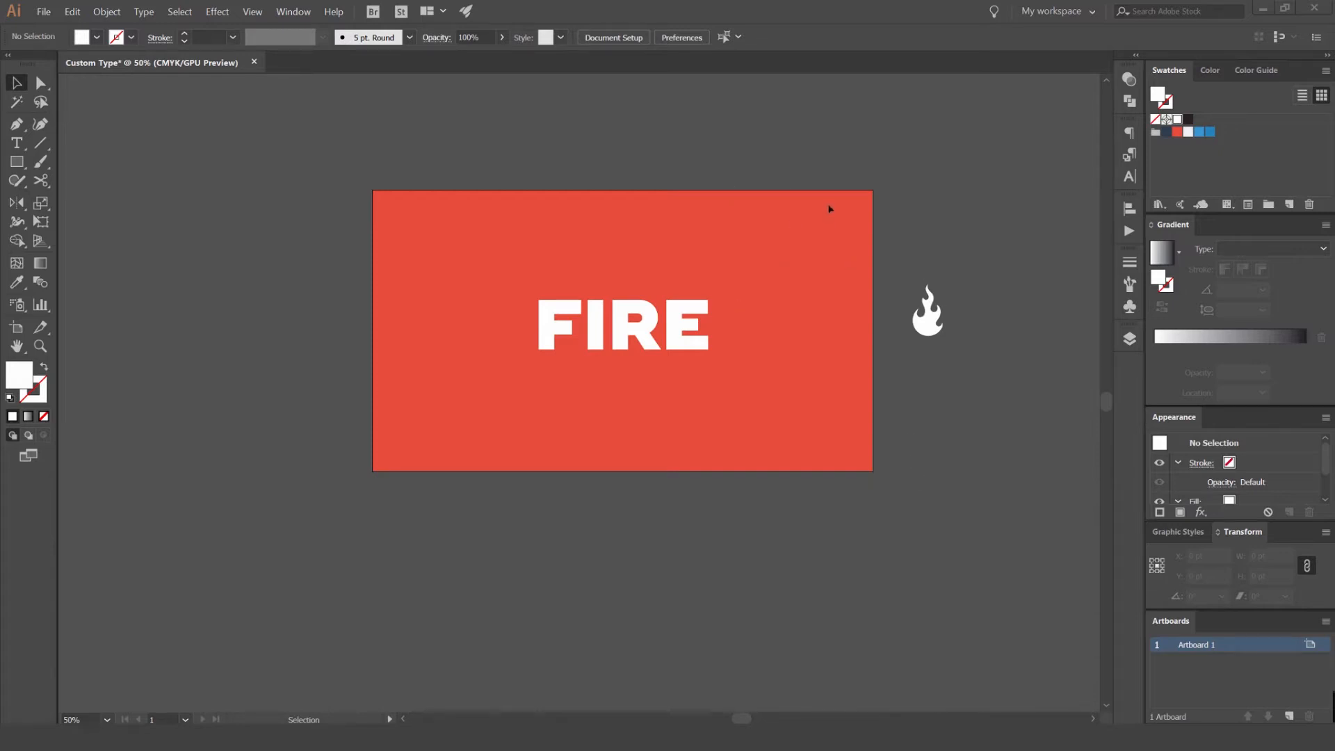
- Select the FIRE text and check which font it uses
scroll(662, 339, up, 1)
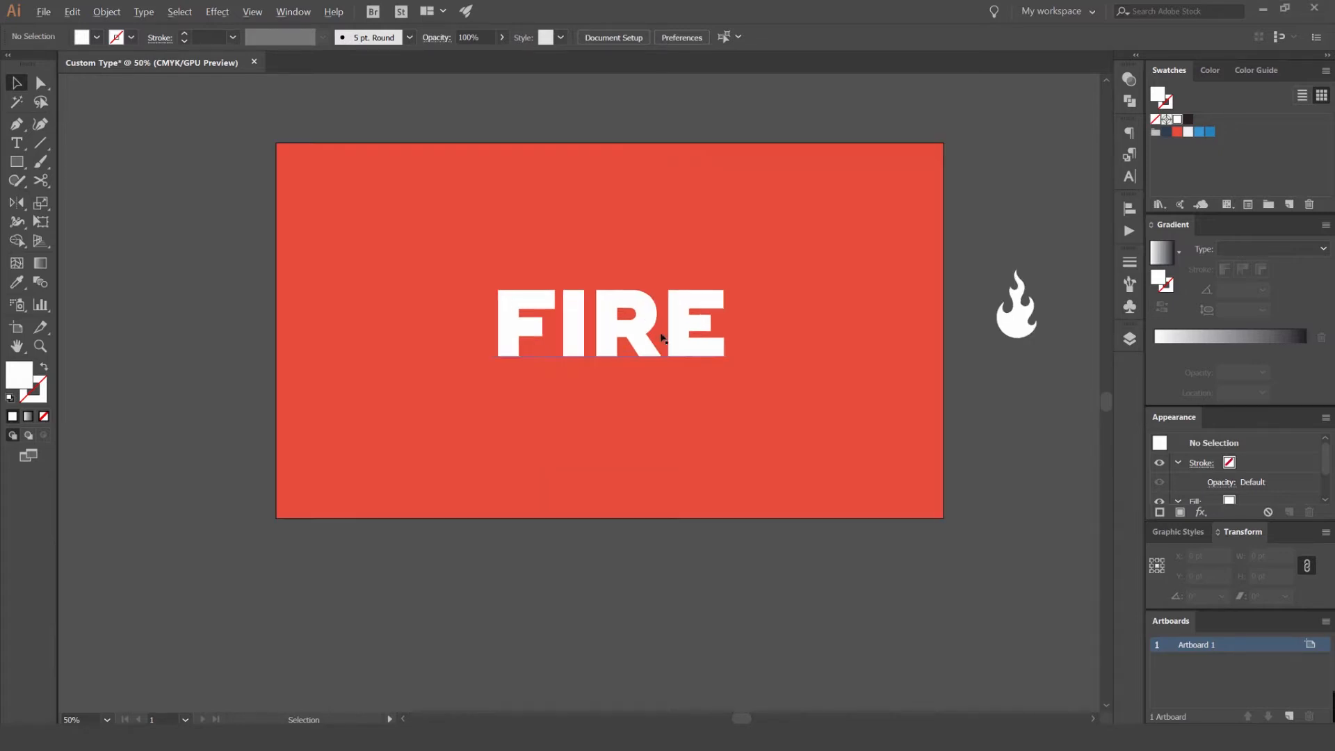
click(723, 328)
click(581, 37)
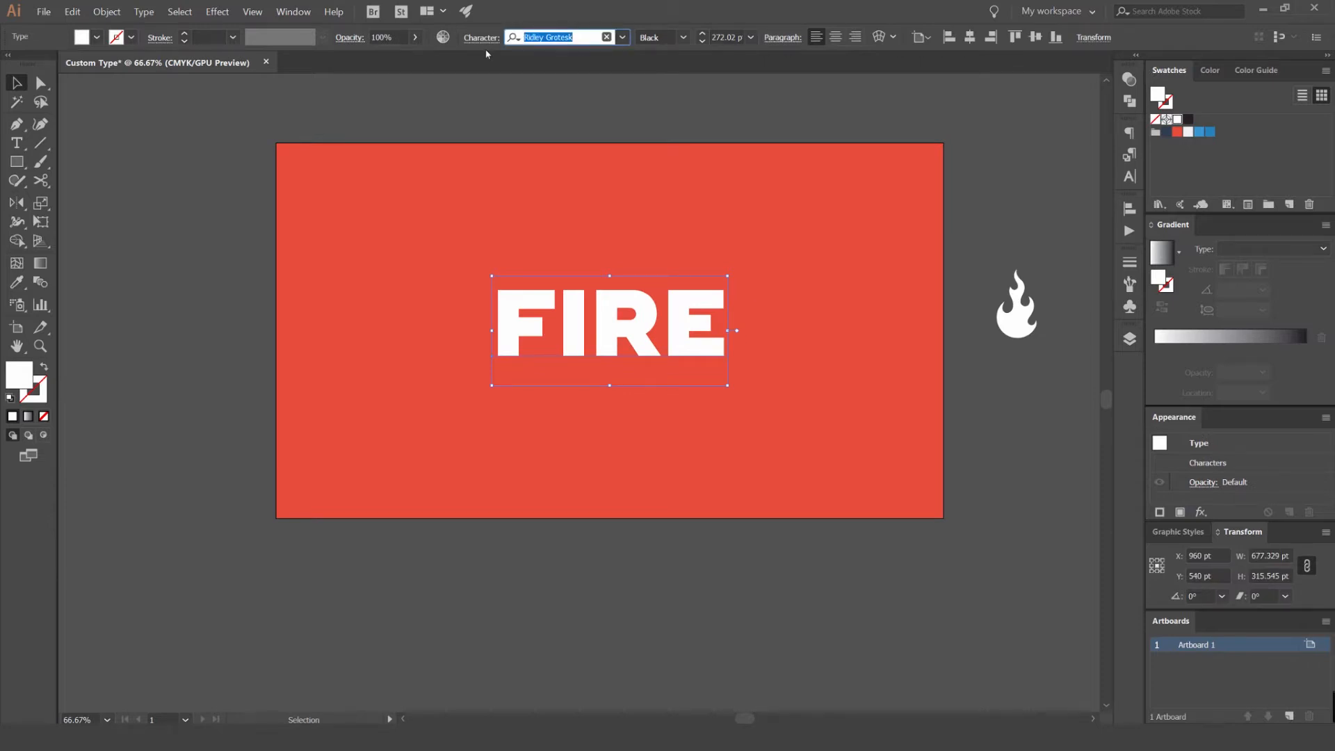
click(630, 121)
scroll(670, 293, up, 1)
drag(853, 250, 555, 251)
scroll(566, 224, down, 1)
drag(566, 223, 634, 237)
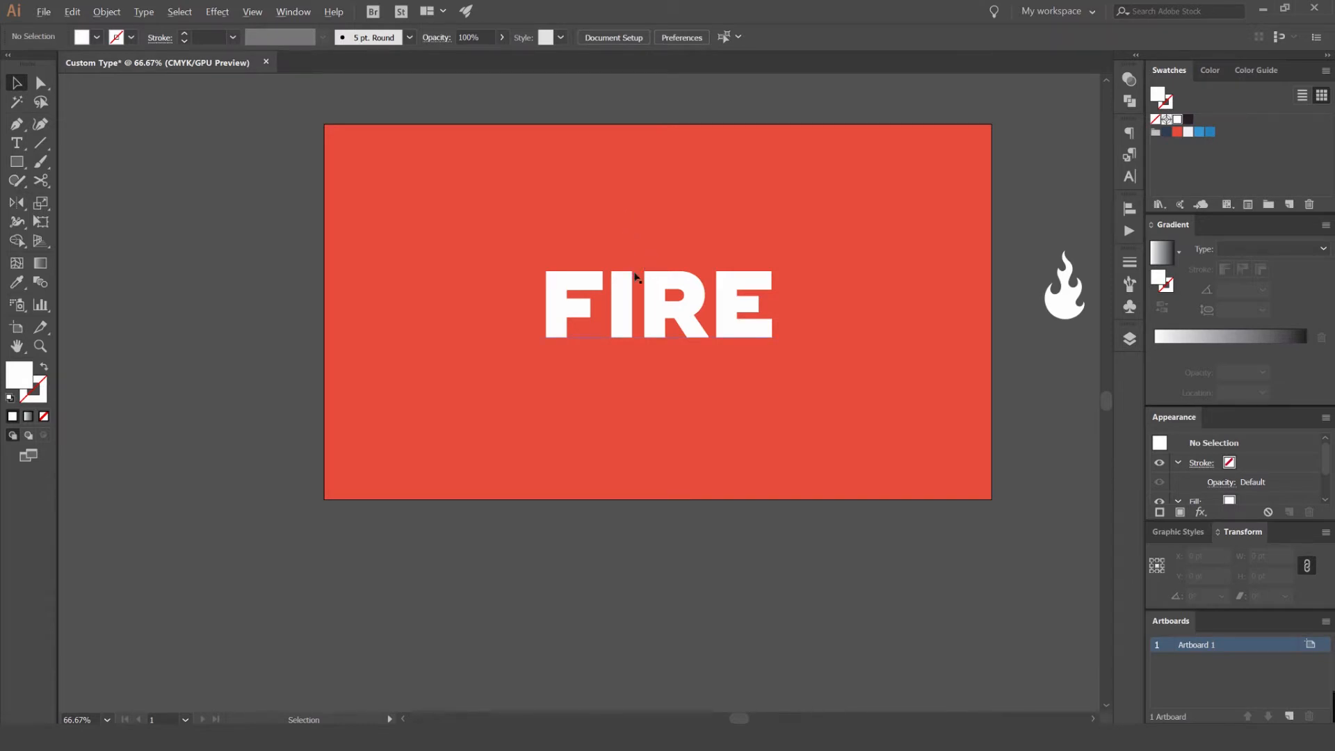
scroll(635, 277, up, 1)
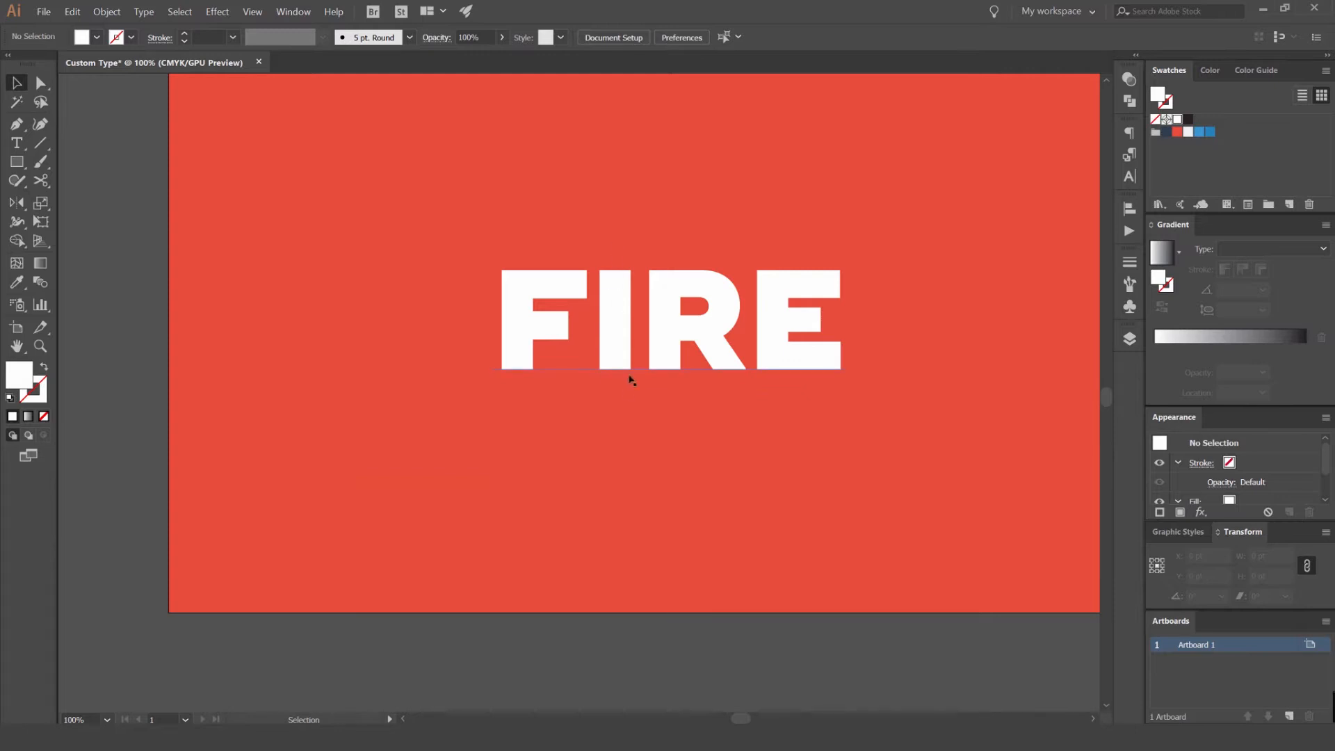
scroll(631, 379, up, 1)
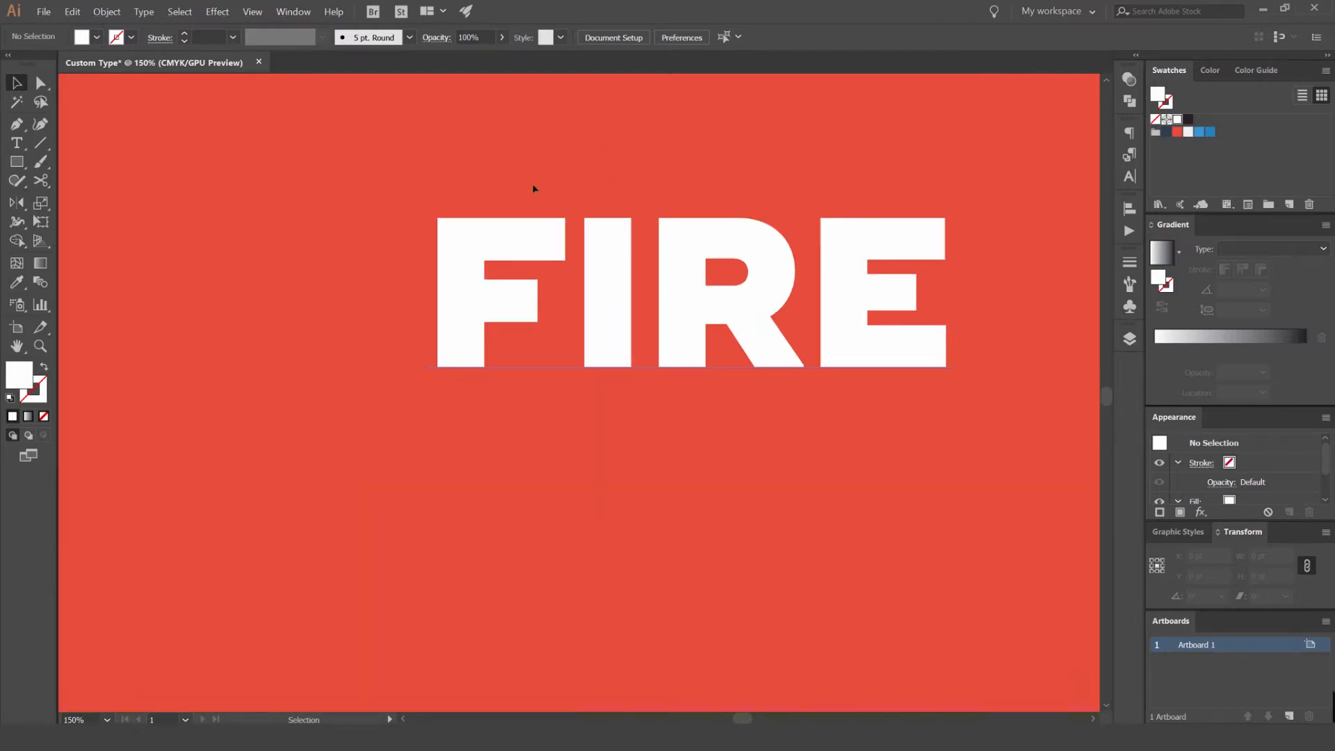
scroll(782, 240, down, 2)
scroll(663, 299, up, 1)
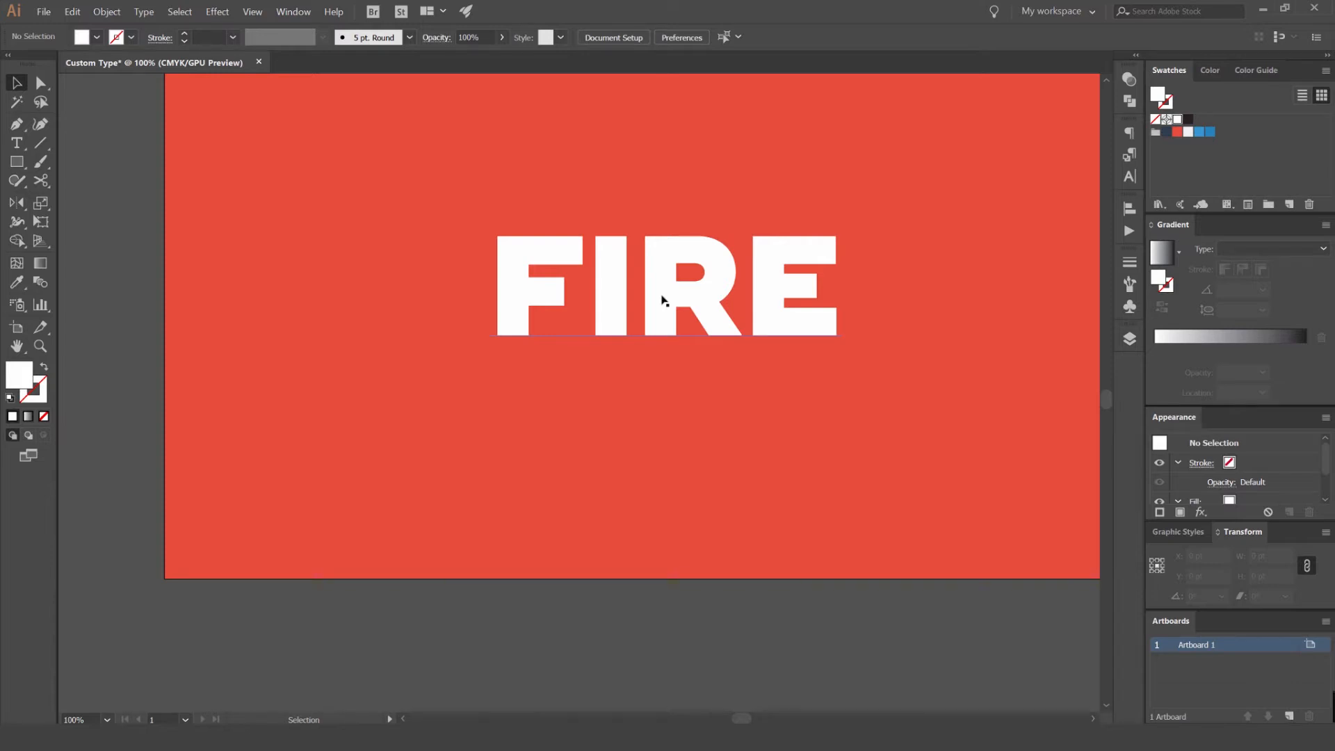
scroll(757, 185, down, 1)
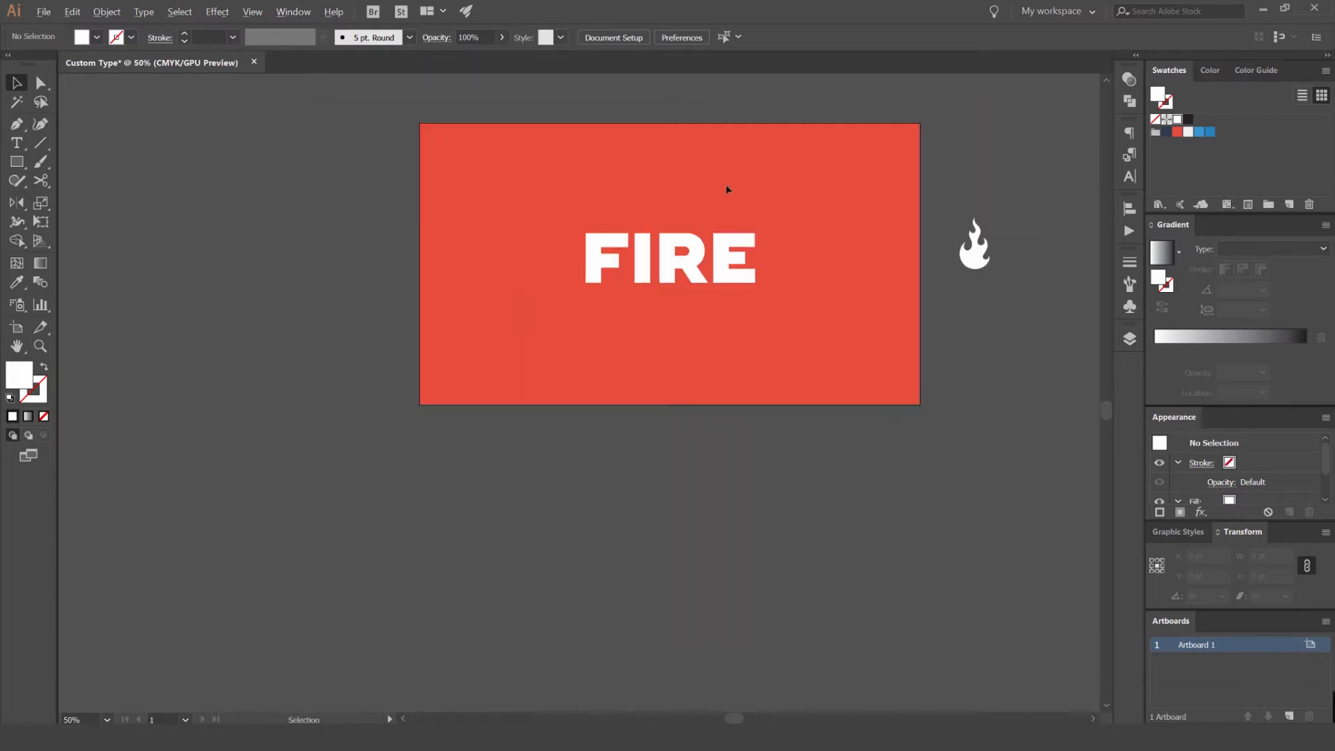
drag(664, 257, 677, 273)
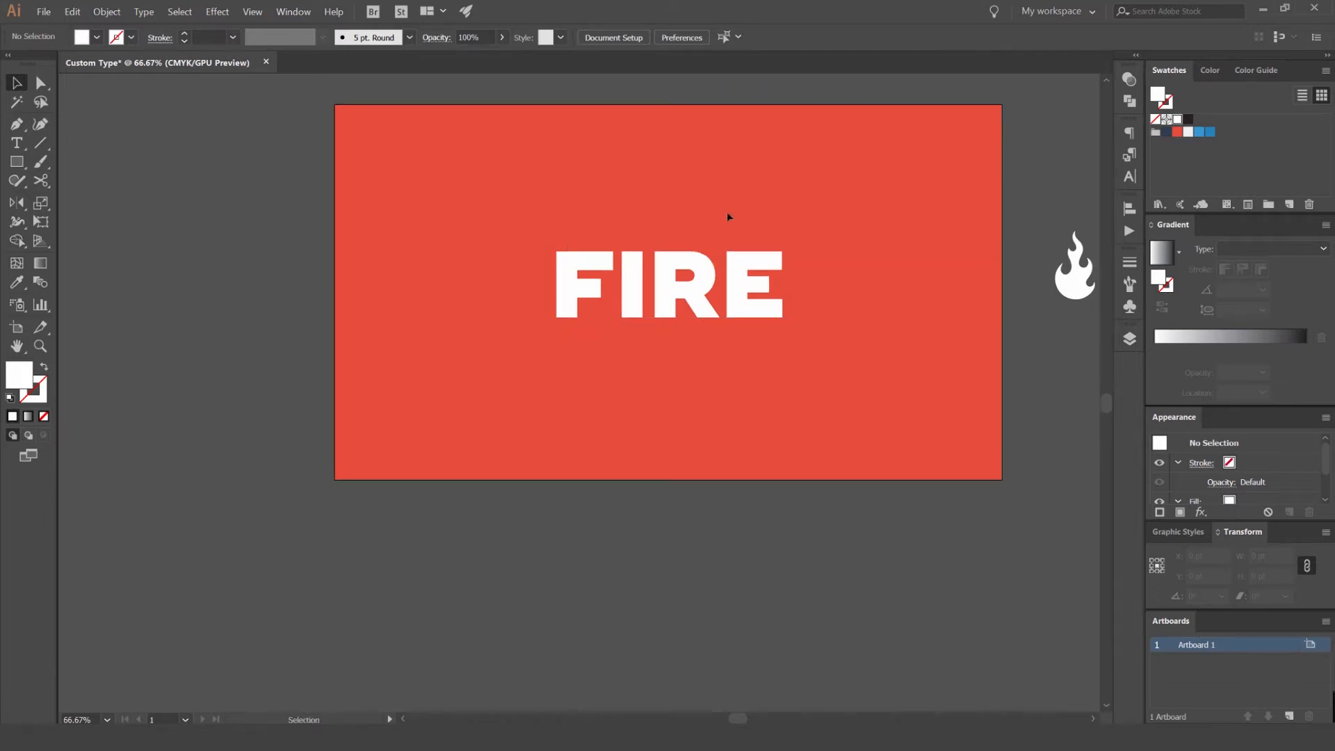
- Try deleting and retyping letters in the live FIRE text, ending with the original word
scroll(704, 248, up, 2)
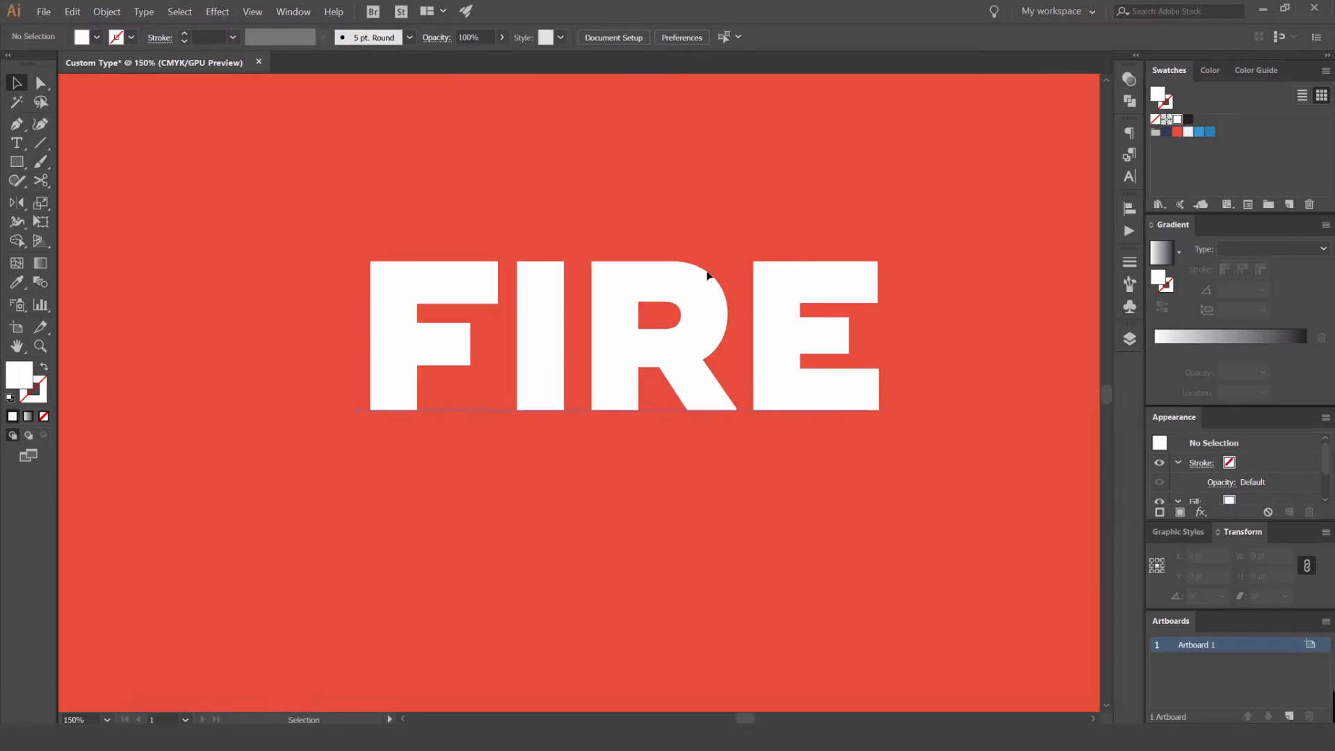
double_click(727, 296)
key(BackSpace)
key(BackSpace)
text(d)
key(BackSpace)
text(IRE)
key(Delete)
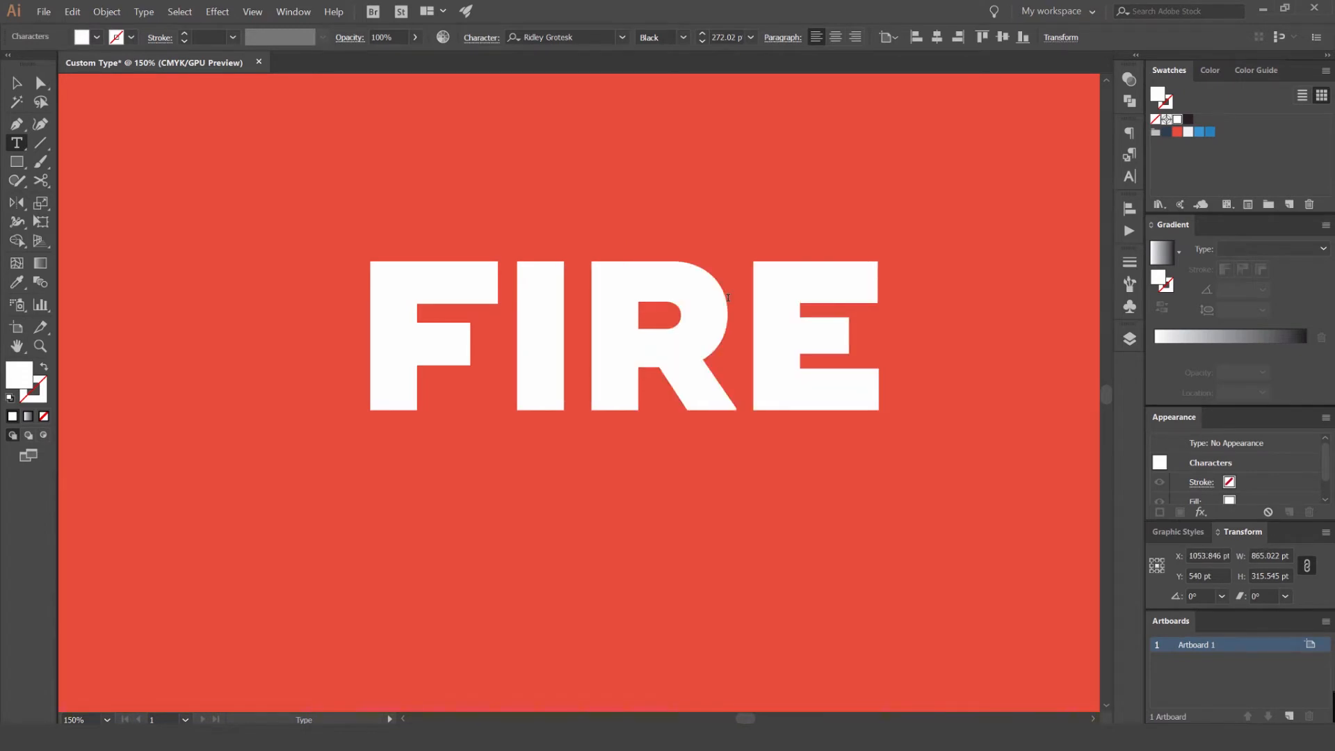
click(18, 89)
- Convert the FIRE text on the artboard to outlines
scroll(443, 151, down, 1)
click(480, 153)
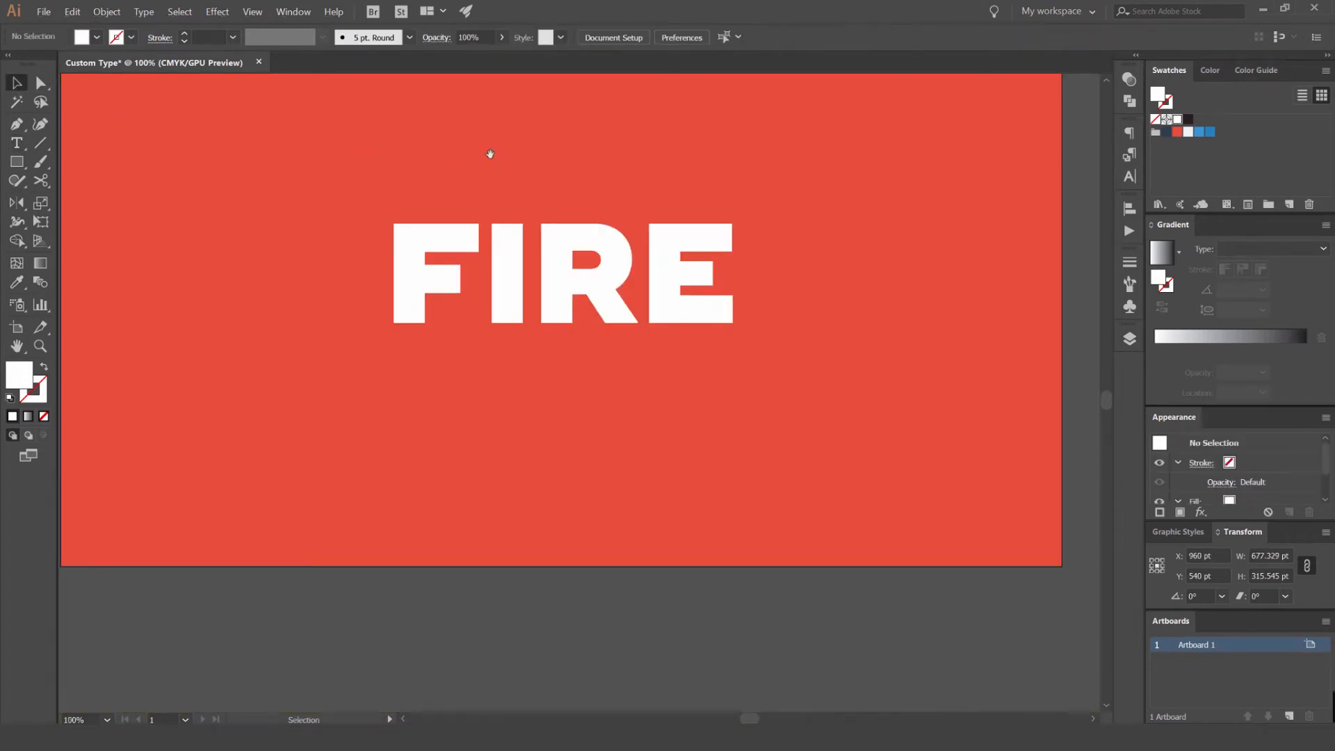
drag(484, 153, 582, 174)
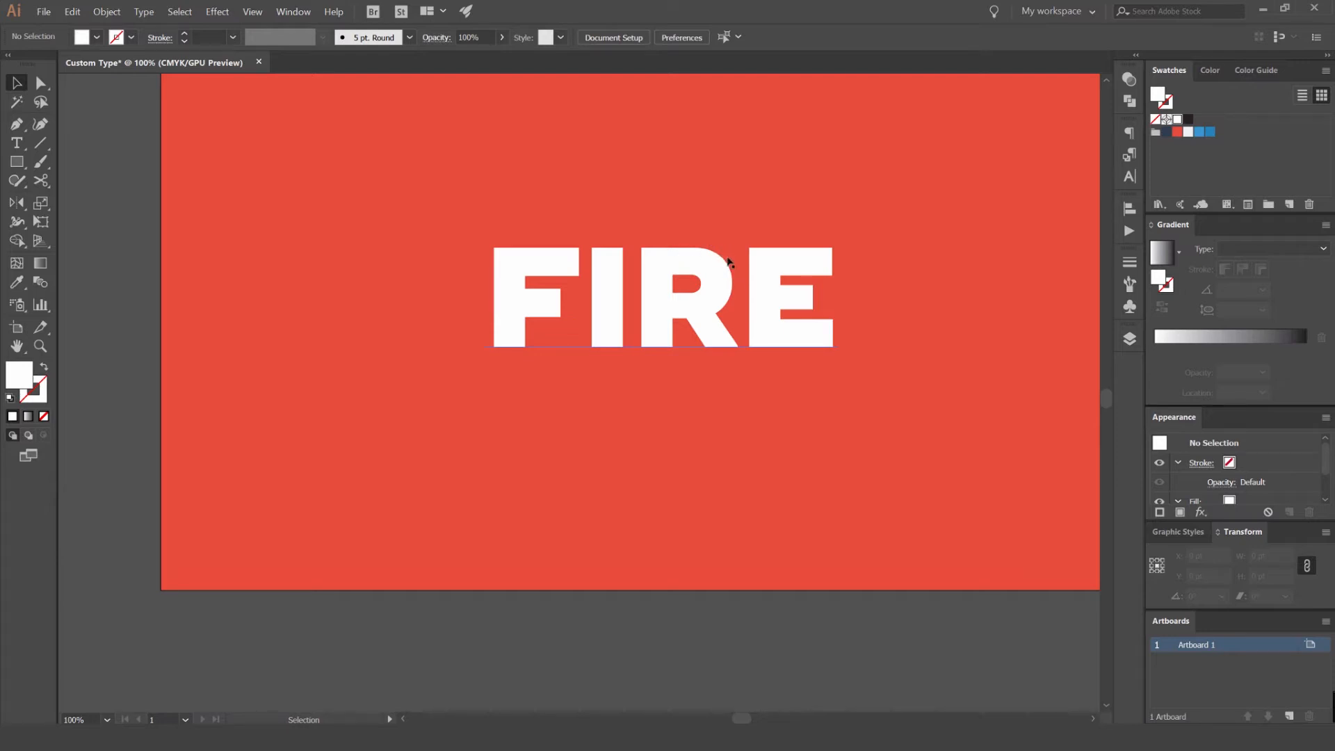
scroll(597, 258, up, 2)
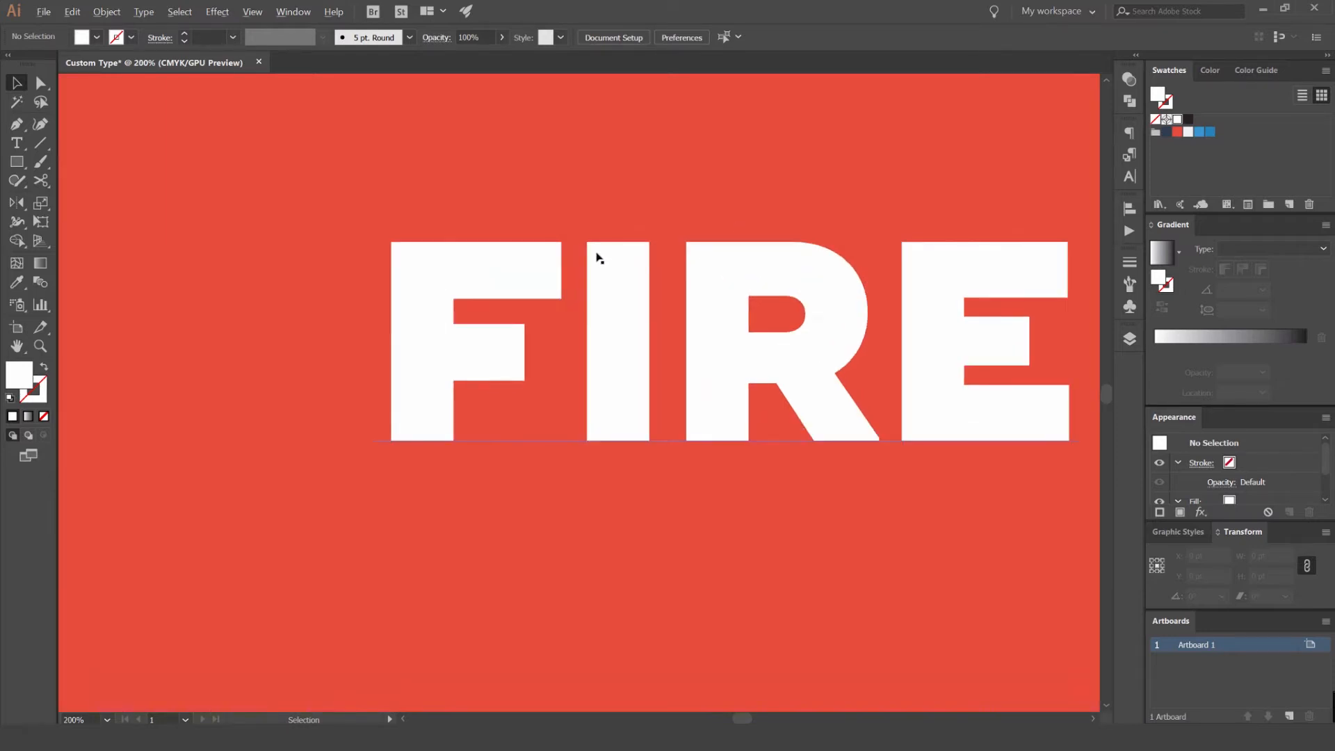
click(615, 253)
scroll(736, 185, down, 1)
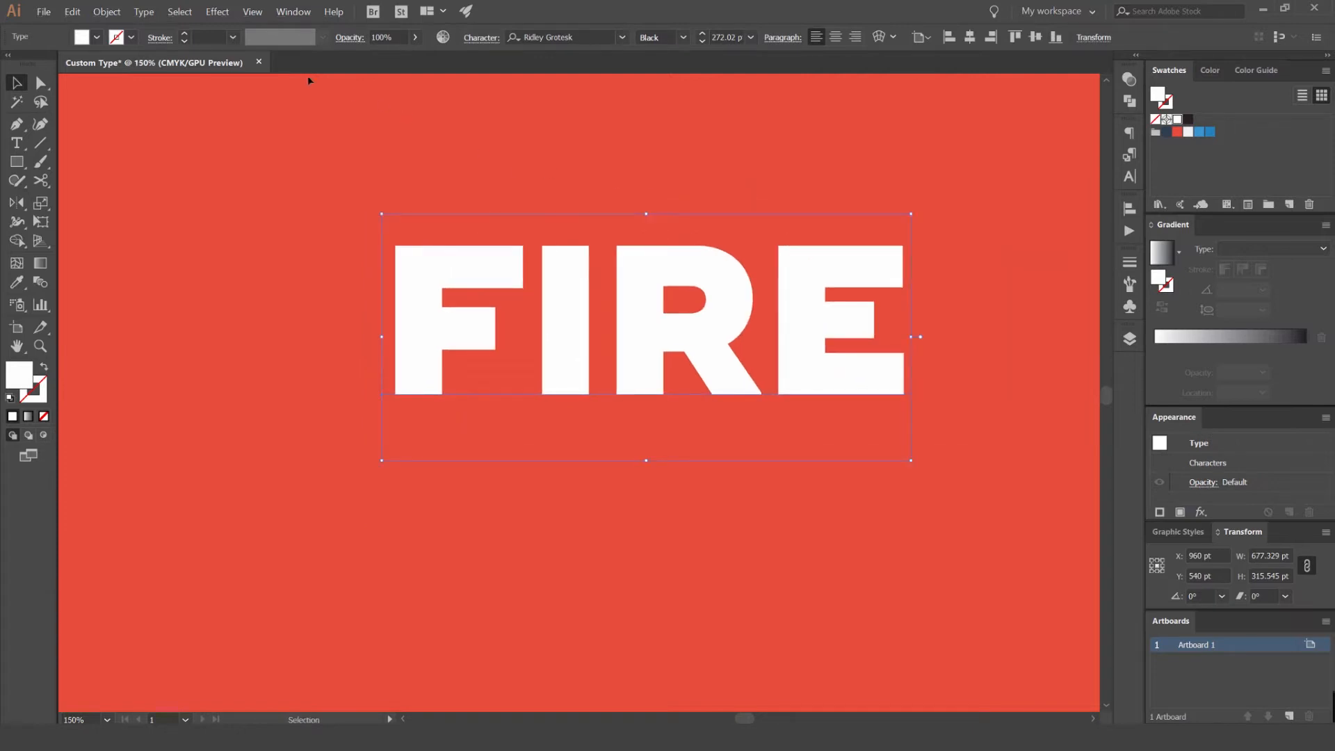
click(144, 12)
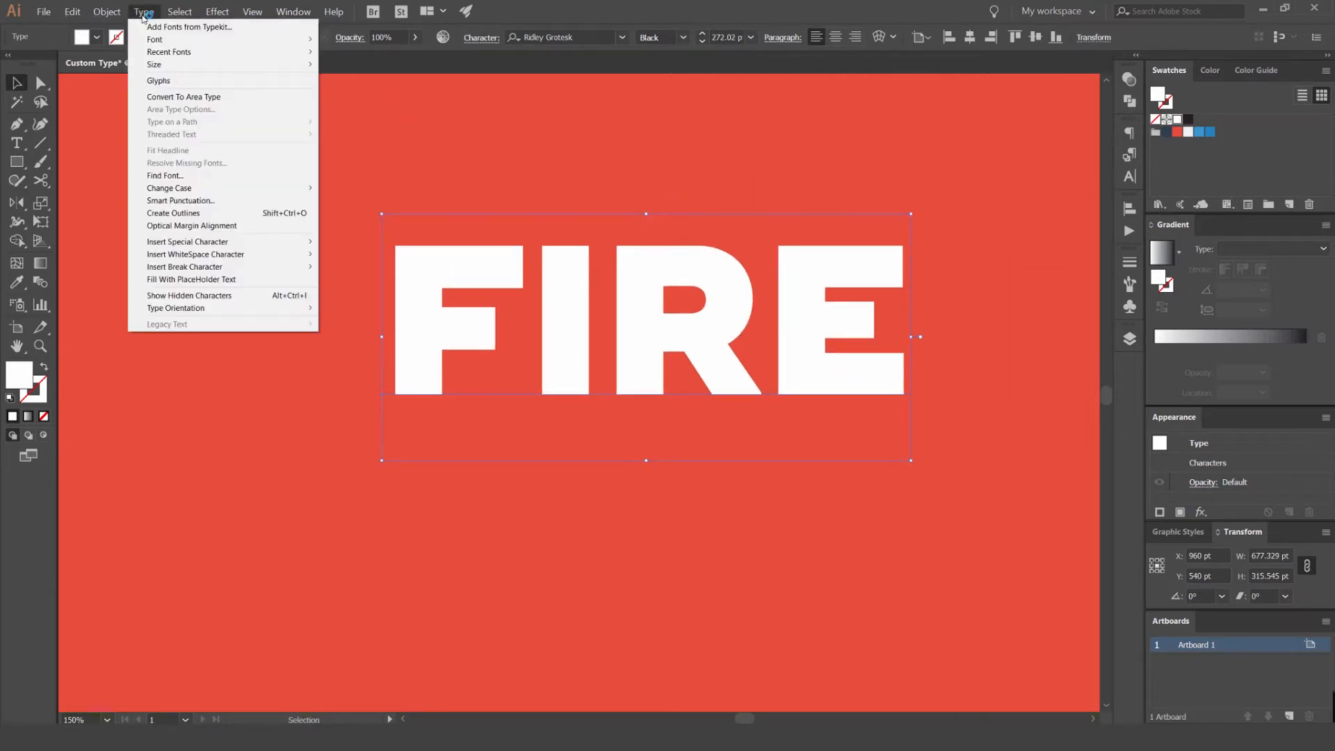
click(184, 216)
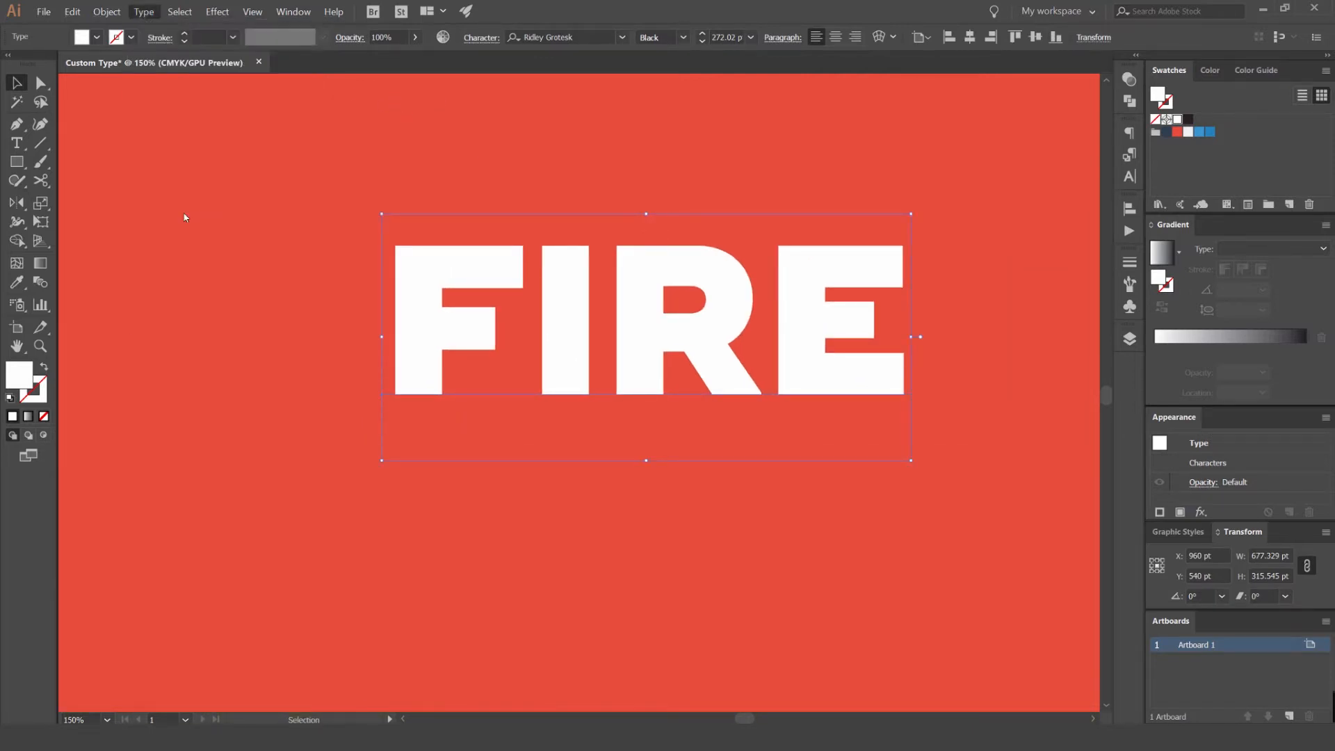
- Try moving the outlined FIRE lettering as one group, undoing each move
scroll(603, 230, down, 3)
click(636, 192)
drag(634, 249, 594, 180)
key(ctrl+z)
scroll(622, 212, up, 3)
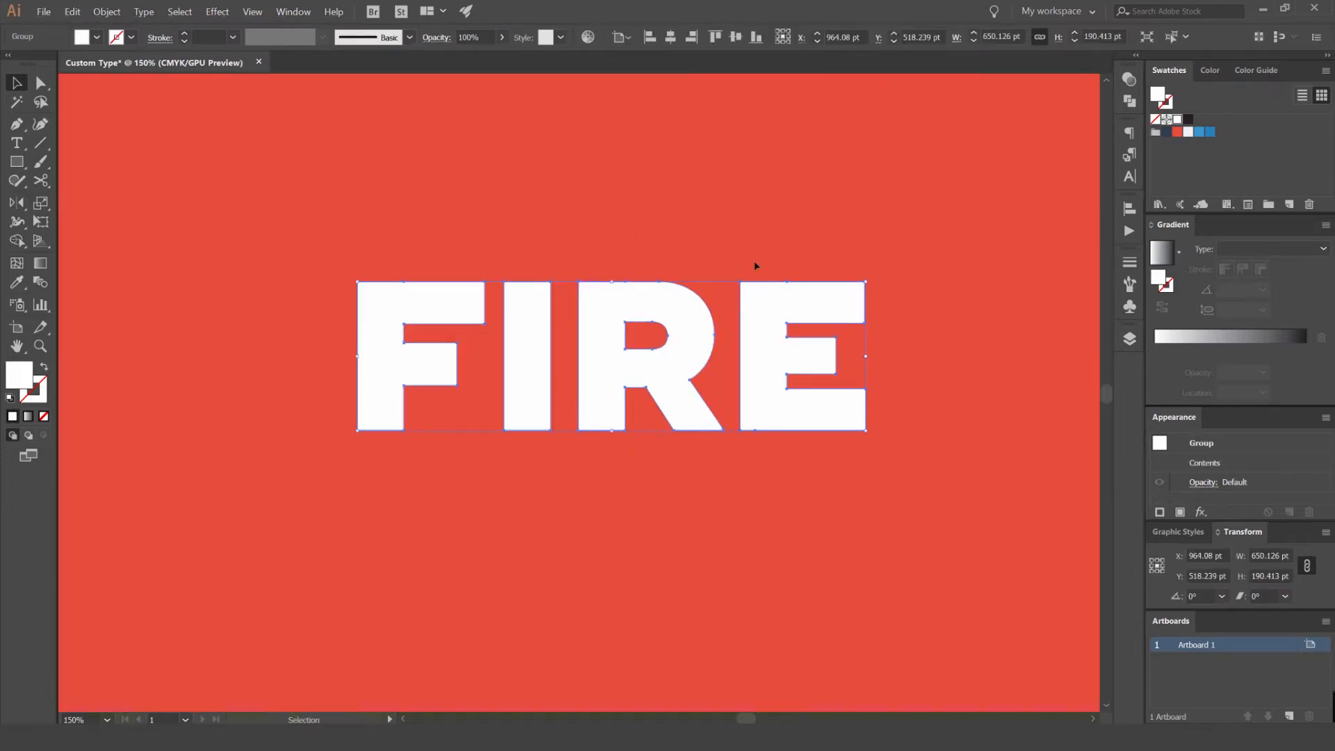
click(800, 266)
drag(666, 283, 663, 226)
key(ctrl+z)
click(662, 228)
- Try directly selecting anchor points on the outlined letters, stretching the top of the I upward and pulling the R's upper-left corner toward it
key(a)
drag(675, 298, 645, 299)
key(ctrl+z)
click(610, 259)
scroll(634, 267, up, 1)
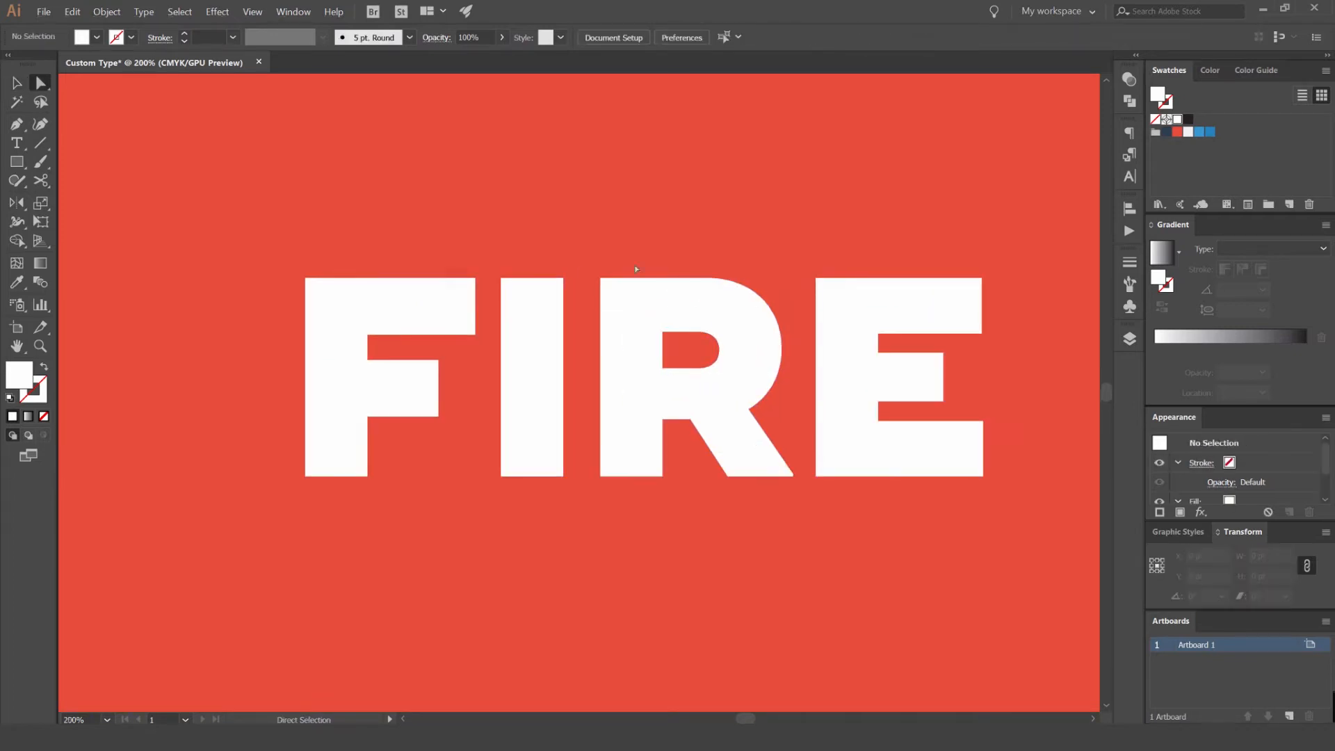
key(v)
key(a)
click(528, 279)
drag(528, 278, 526, 167)
drag(600, 278, 563, 167)
click(628, 160)
- Undo the anchor-point edits and the outline conversion so that FIRE is live text again
key(ctrl+z)
key(ctrl+z)
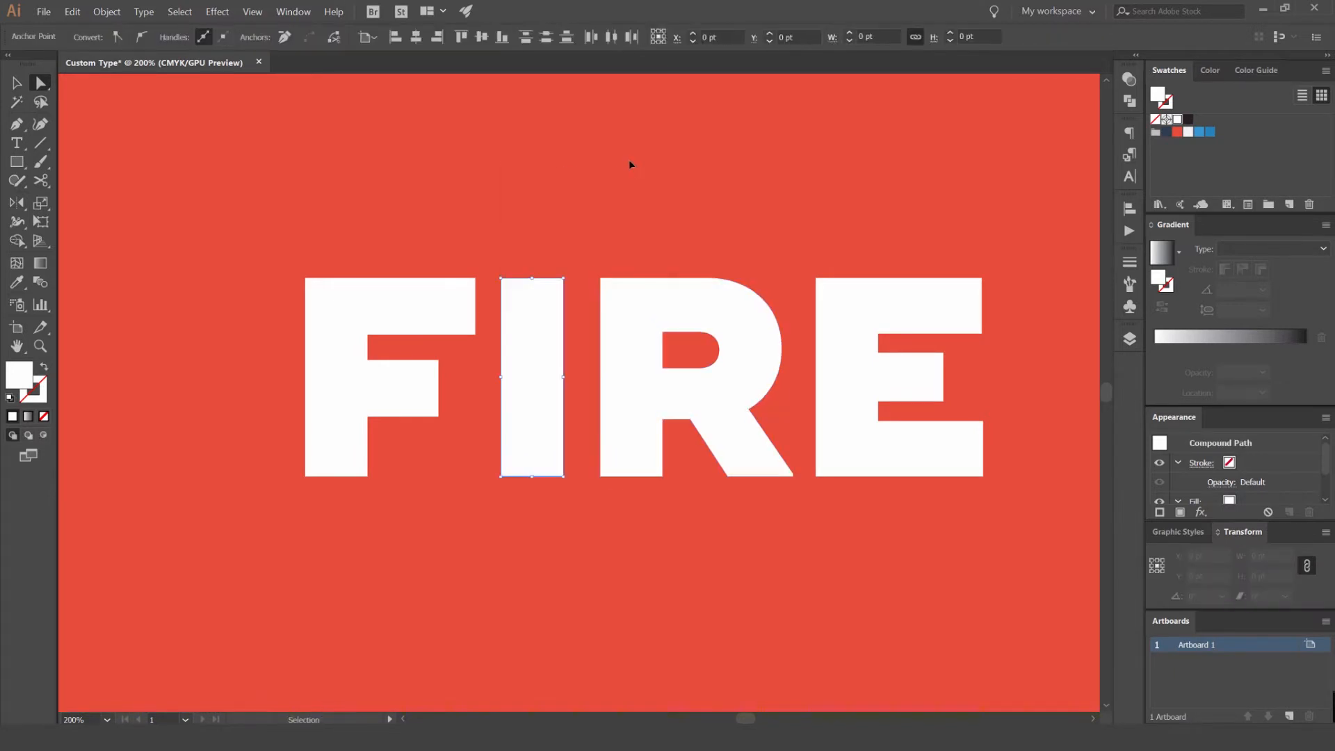
key(ctrl+z)
click(641, 165)
scroll(667, 200, down, 5)
drag(700, 217, 675, 184)
key(ctrl+z)
click(737, 174)
- Place a backup copy of the live FIRE text outside the artboard, to its left
scroll(709, 170, up, 1)
drag(681, 270, 302, 160)
drag(340, 166, 478, 218)
click(594, 171)
key(v)
click(486, 217)
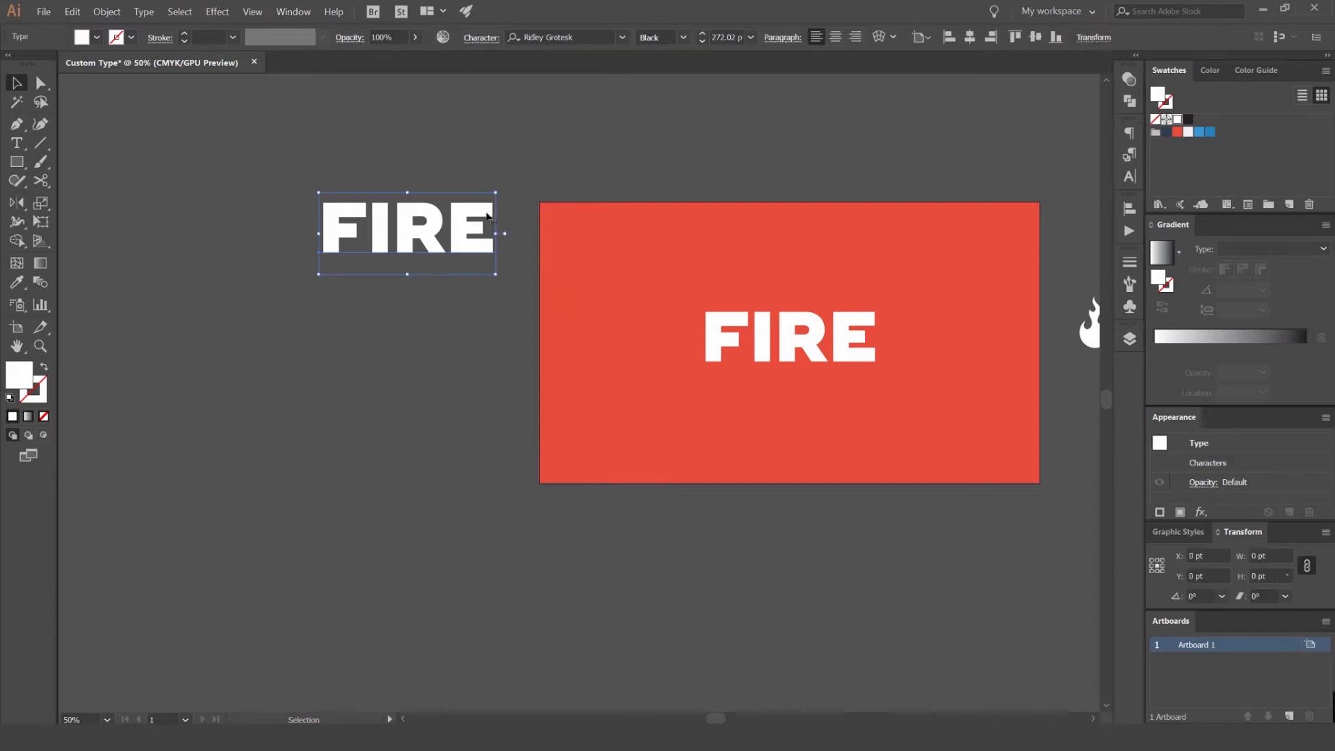
- Try tightening the letter spacing of the artboard's FIRE text and deleting the R from the word
key(ctrl+1)
click(774, 320)
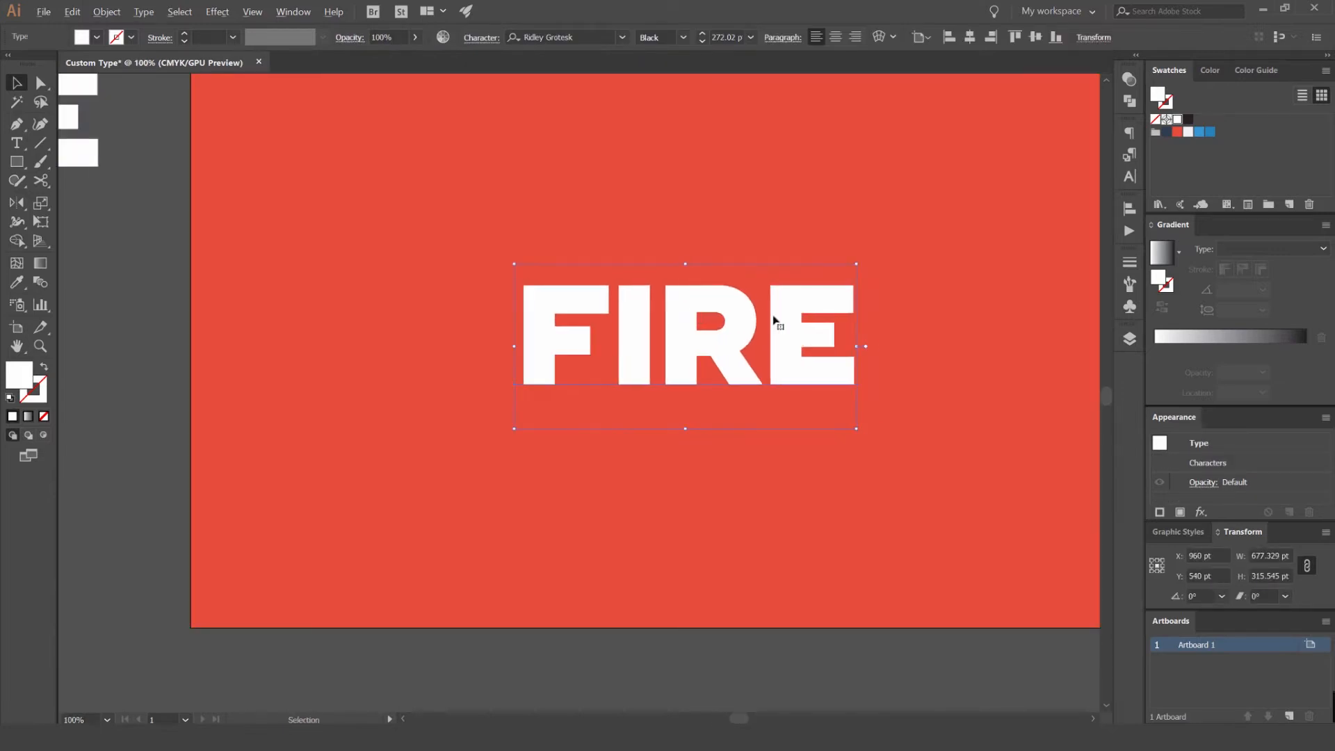
key(alt+Right)
double_click(760, 333)
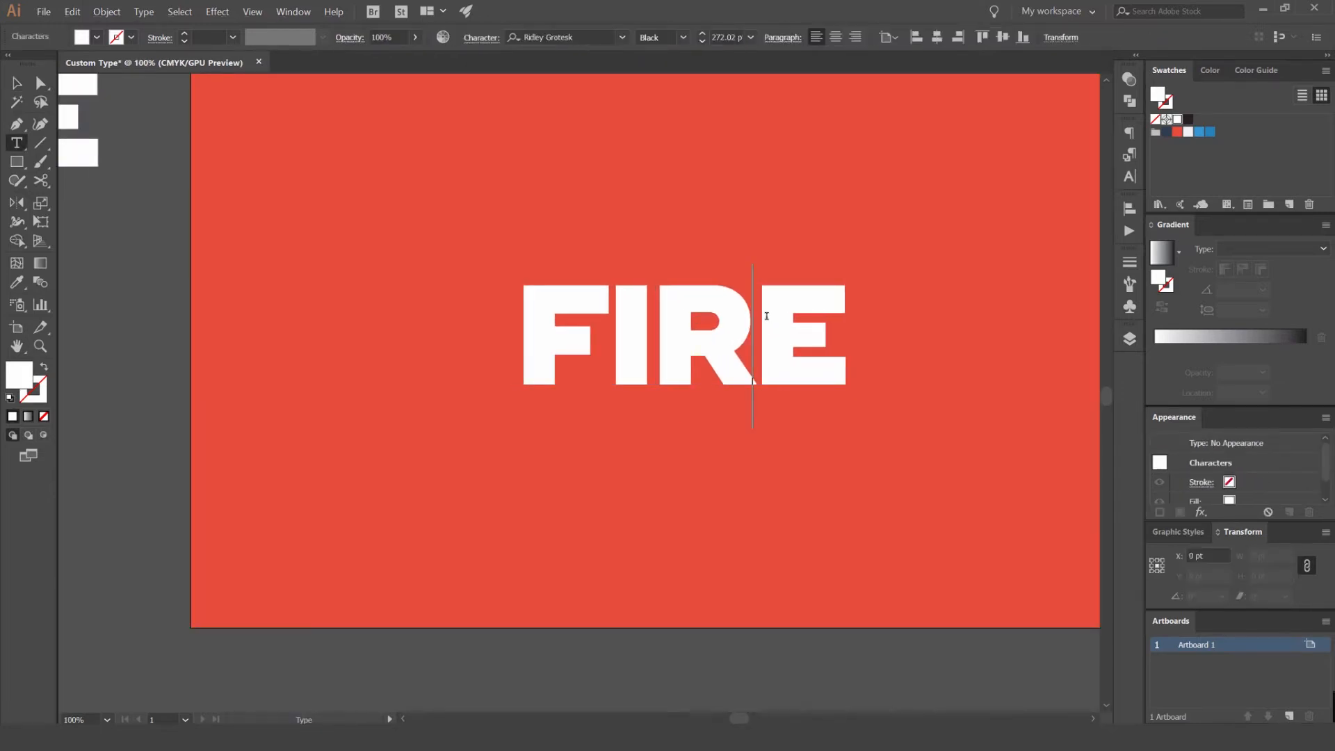
text(D)
key(BackSpace)
key(BackSpace)
key(BackSpace)
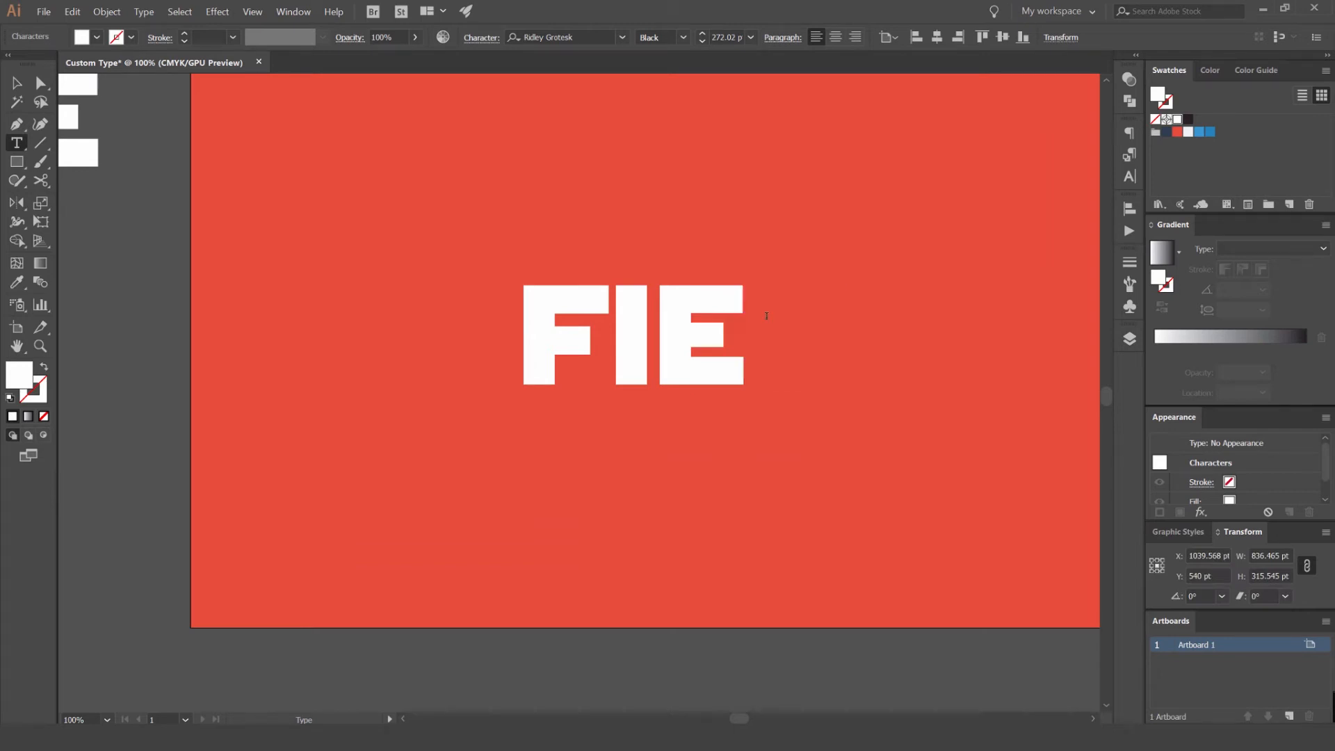
- Undo the letter and spacing edits on the artboard's FIRE text
key(ctrl+z)
key(ctrl+z)
key(ctrl+z)
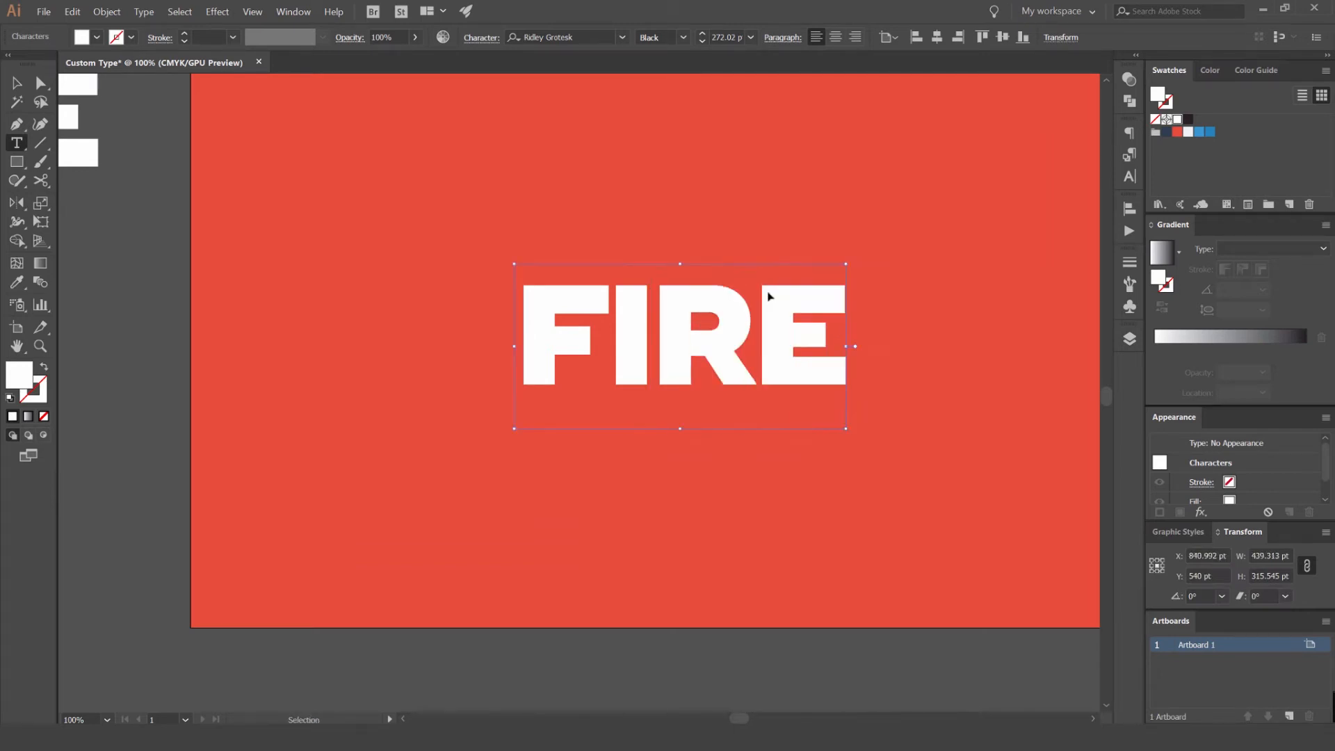
key(ctrl+z)
key(ctrl+z)
key(ctrl+z)
key(ctrl+z)
key(ctrl+z)
key(ctrl+z)
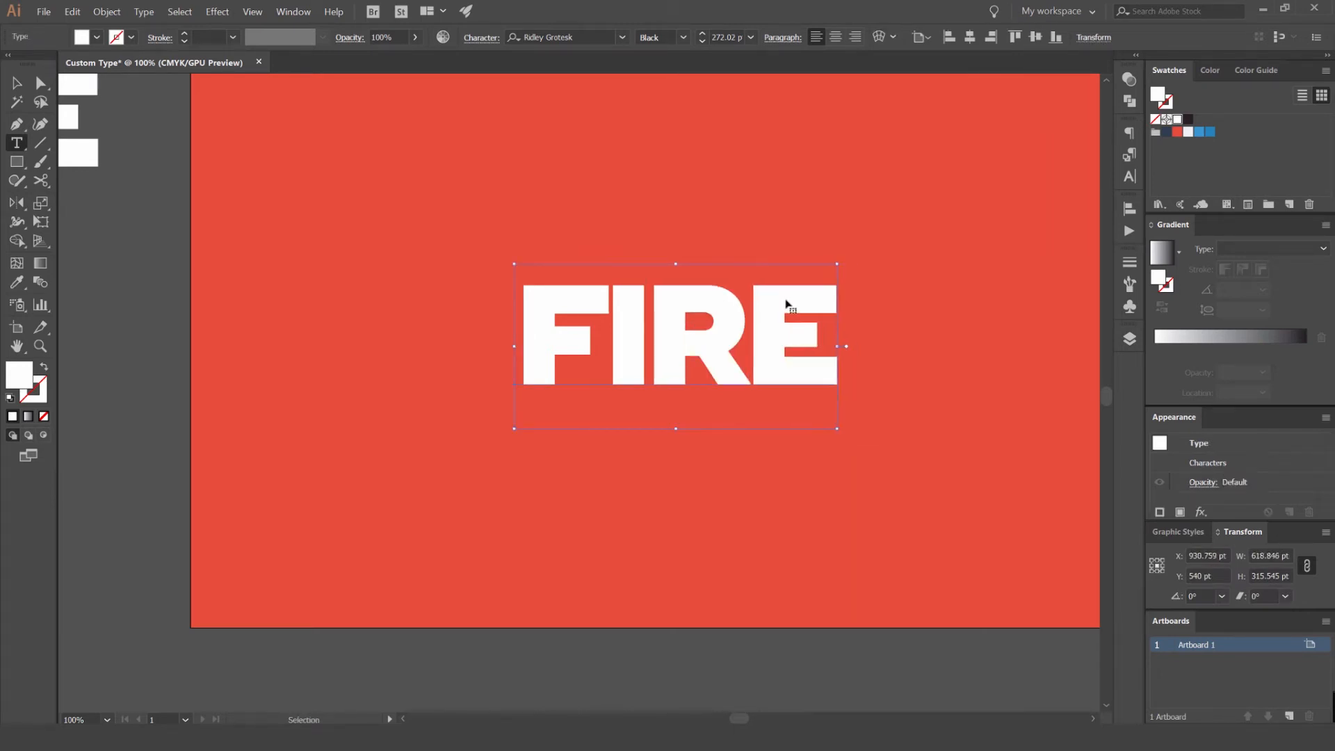
key(ctrl+z)
key(ctrl+z)
key(ctrl+z)
key(ctrl+z)
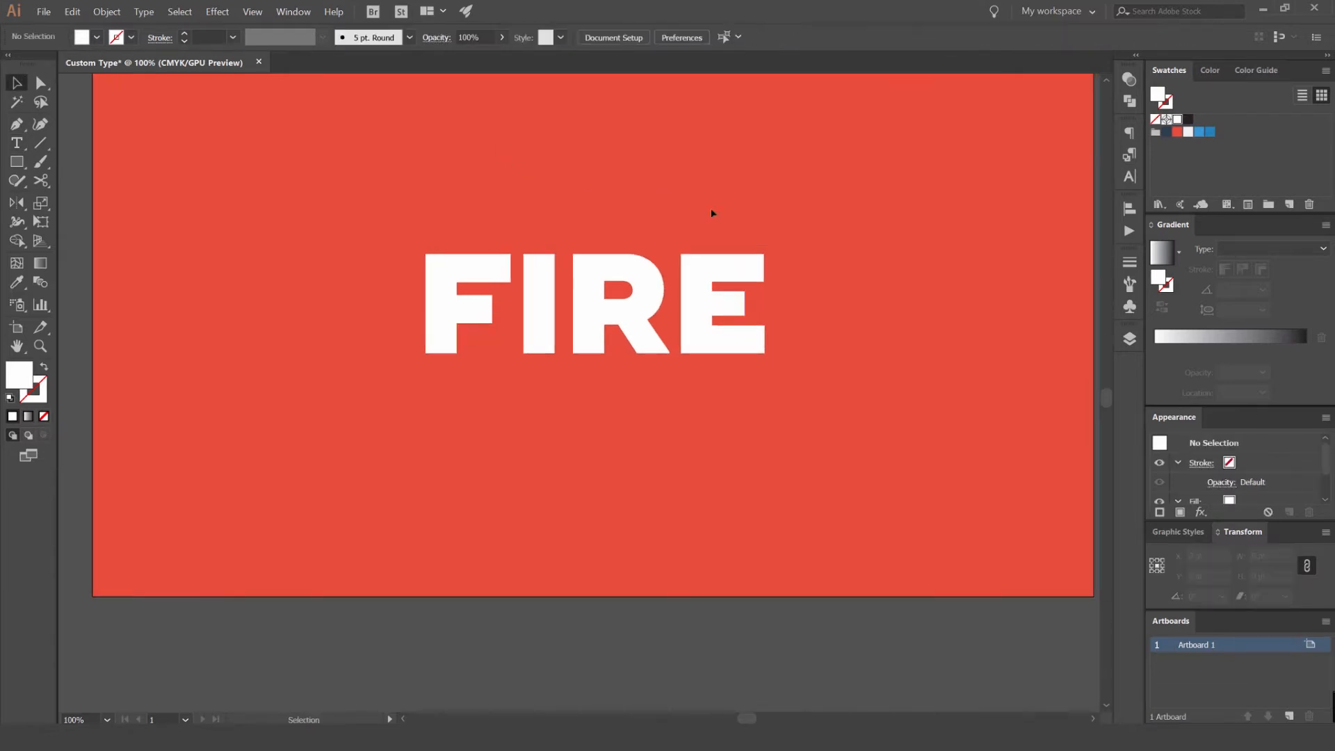
- Place a copy of the white flame shape over the bowl of the letter R
scroll(713, 222, down, 1)
click(714, 261)
click(781, 202)
scroll(784, 204, up, 1)
drag(787, 209, 556, 220)
drag(668, 250, 747, 256)
scroll(715, 228, down, 1)
drag(925, 296, 535, 285)
scroll(534, 279, up, 3)
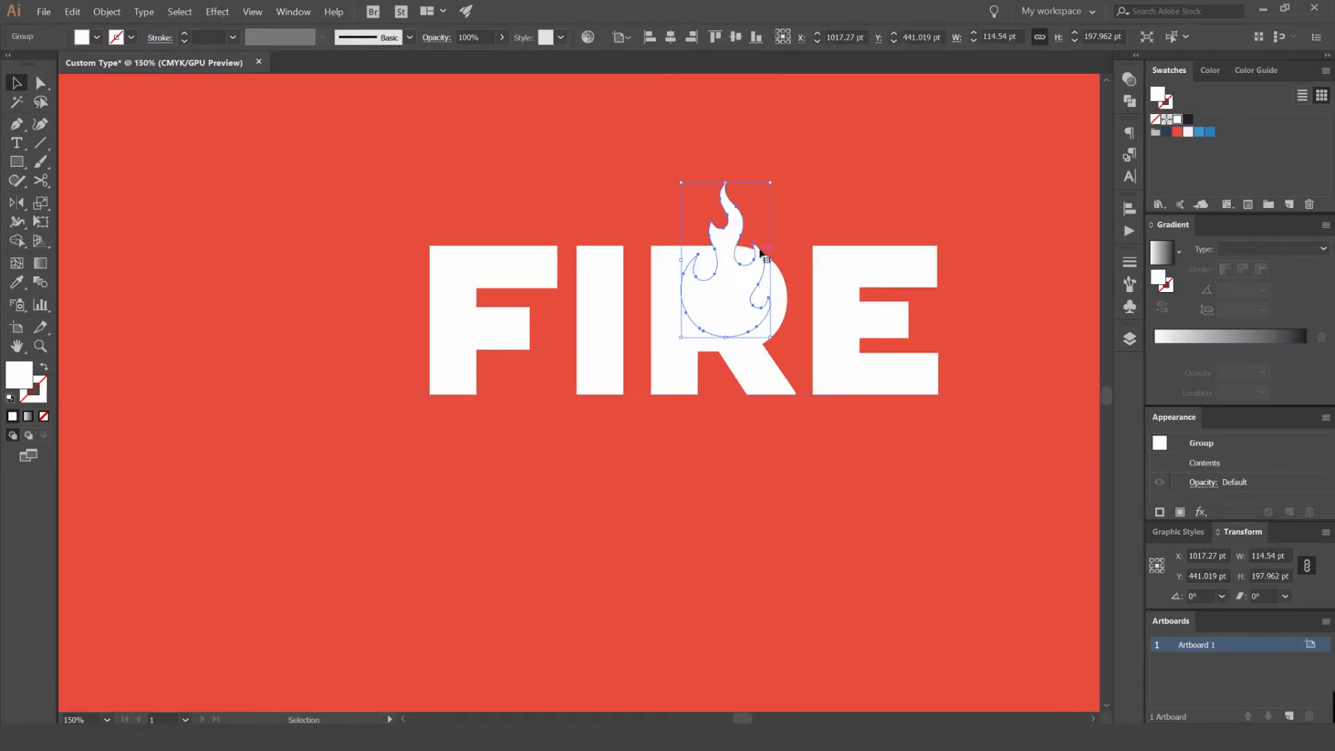
drag(700, 226, 691, 223)
drag(897, 178, 827, 188)
- Fill the flame over the R with the red sampled from the background and give it no stroke
key(i)
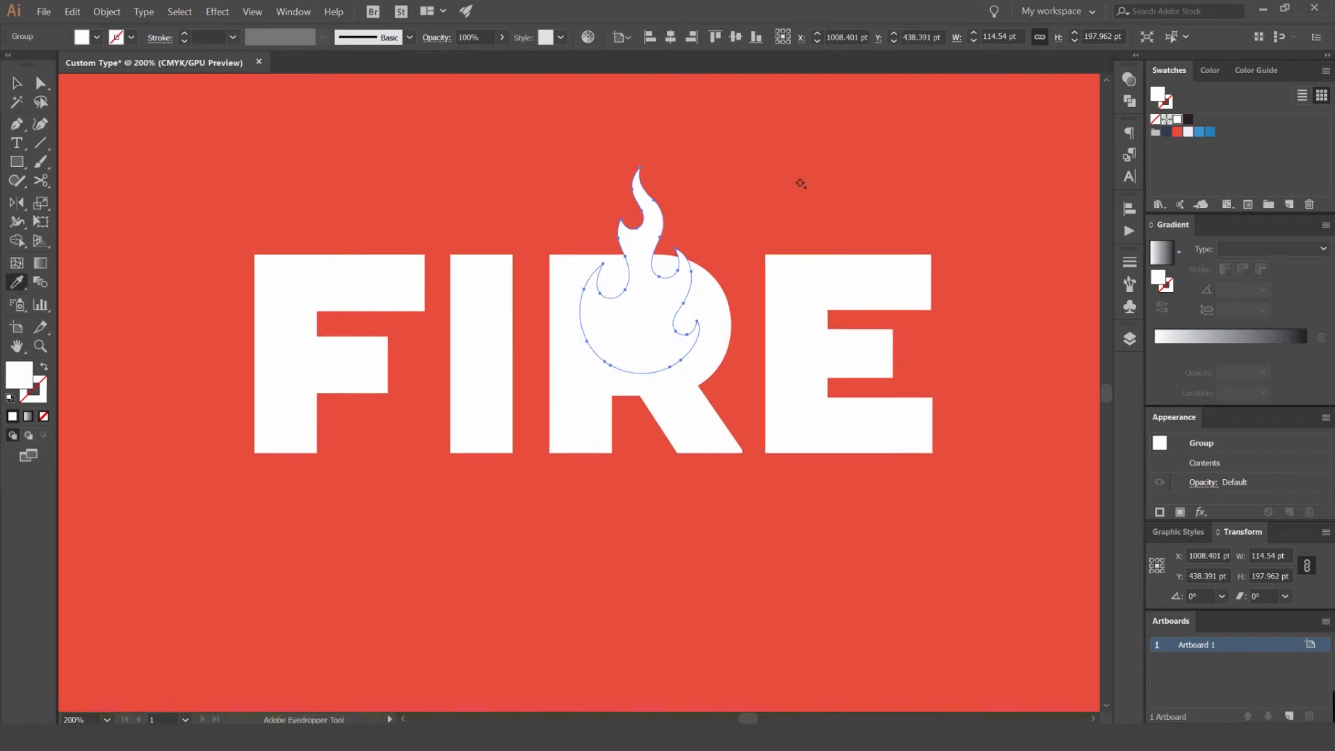
click(784, 191)
key(x)
key(slash)
key(v)
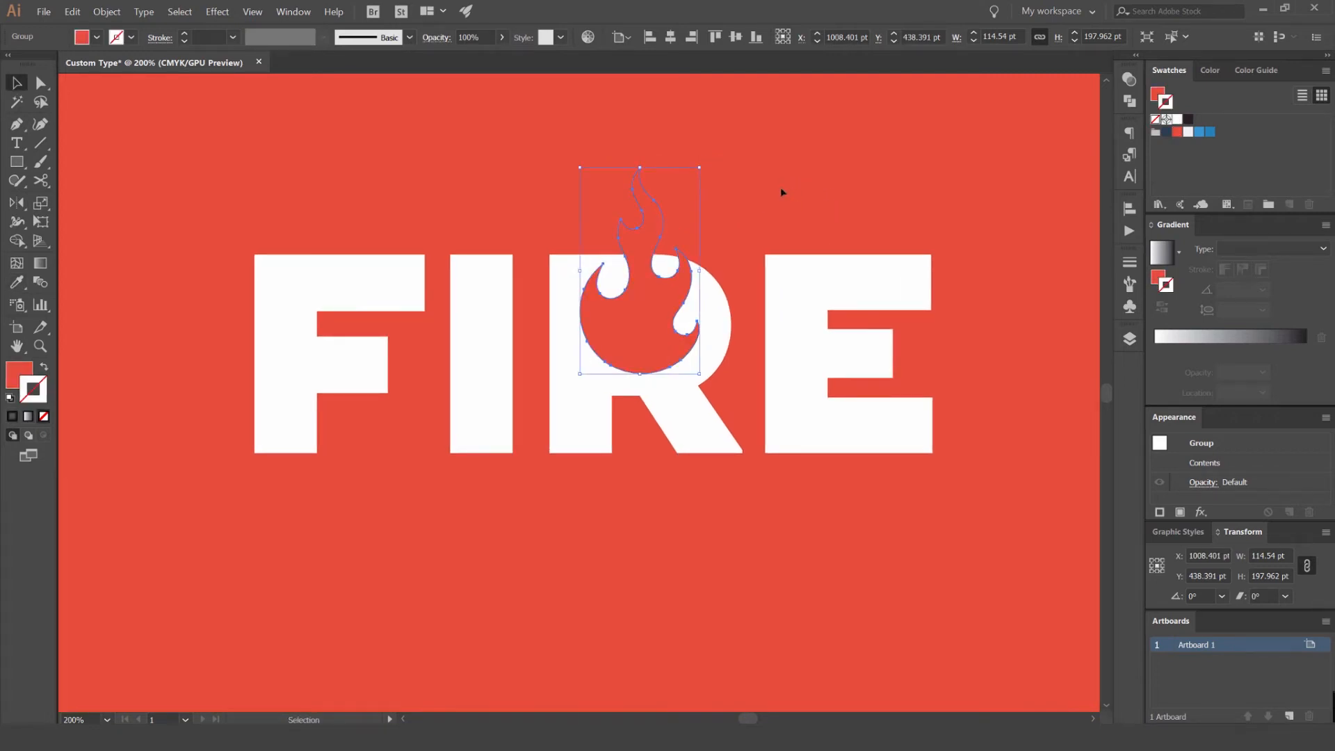
click(783, 192)
- Examine how the red flame cuts into the letter R, both up close and with the whole artboard in view
scroll(638, 296, up, 1)
click(629, 322)
scroll(788, 193, down, 2)
click(788, 194)
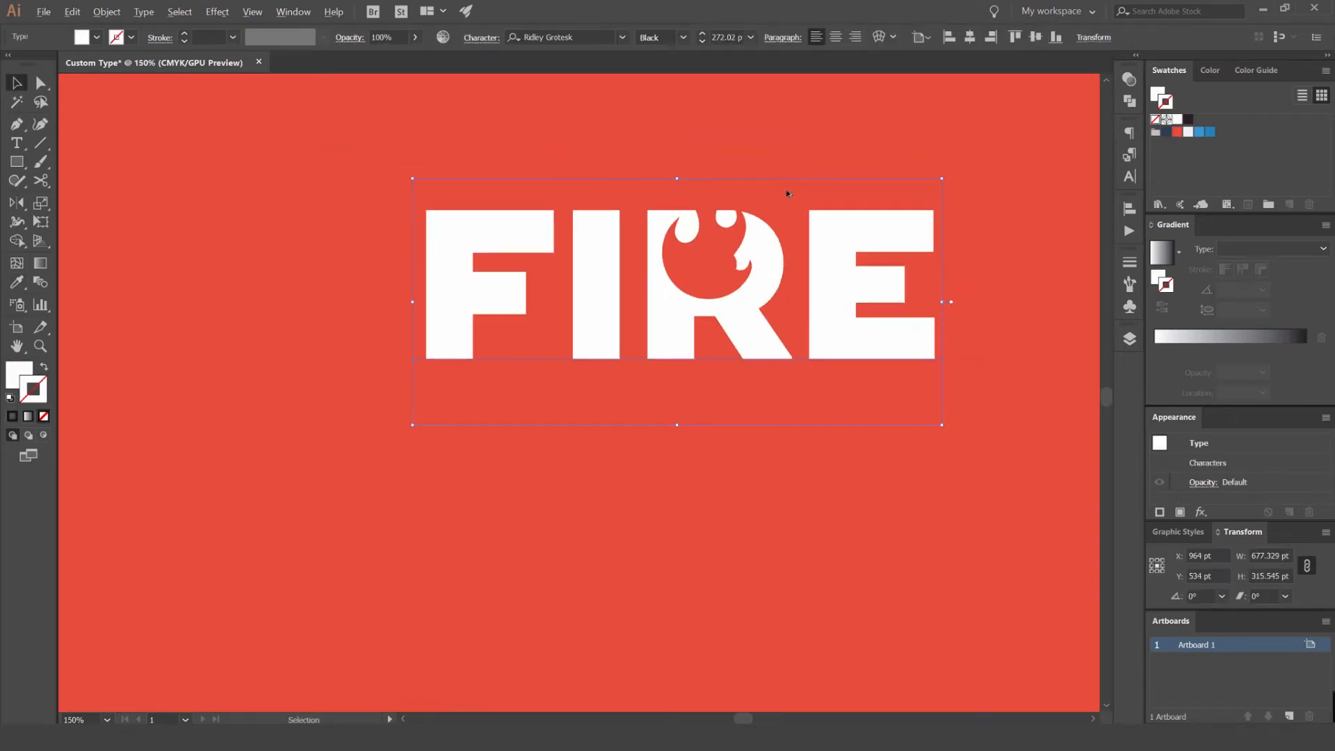
scroll(758, 258, up, 2)
drag(700, 242, 699, 281)
scroll(736, 295, down, 2)
scroll(736, 295, up, 2)
key(ctrl+shift+a)
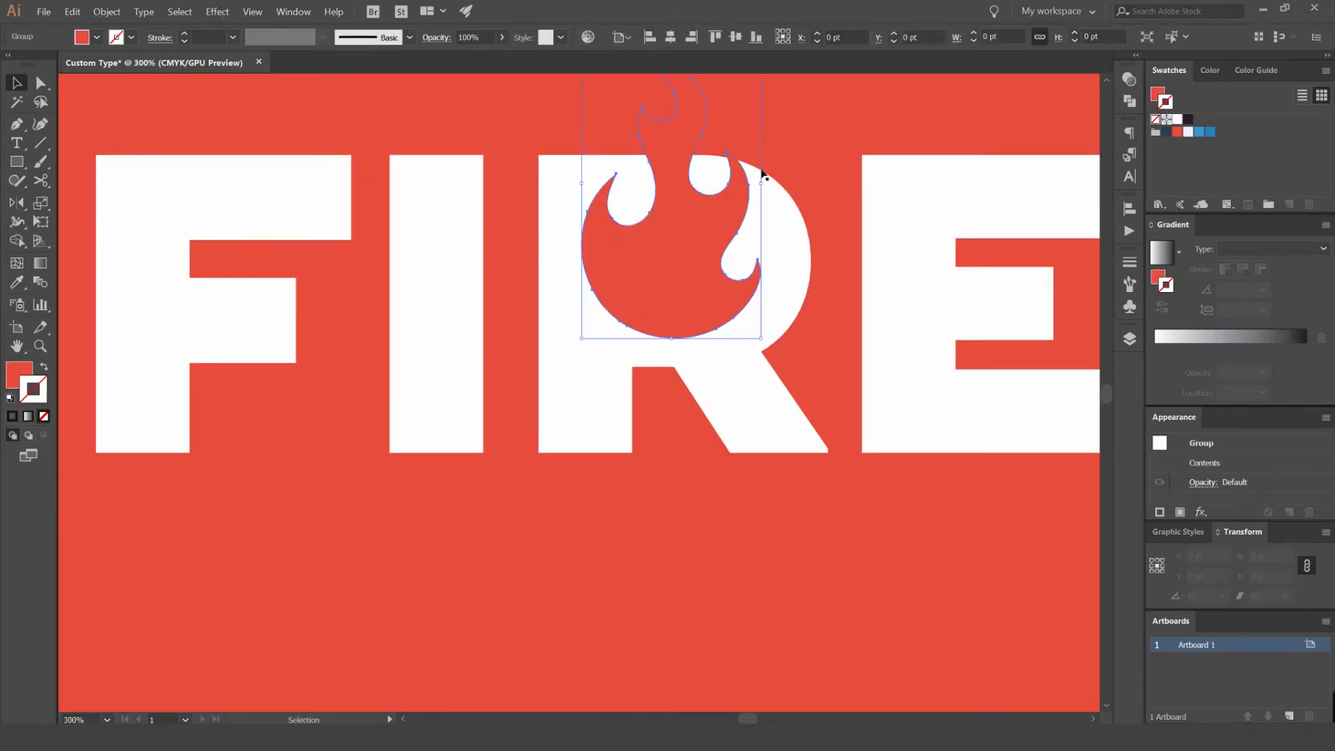
click(774, 174)
scroll(816, 145, down, 3)
scroll(818, 147, down, 6)
key(ctrl+shift+a)
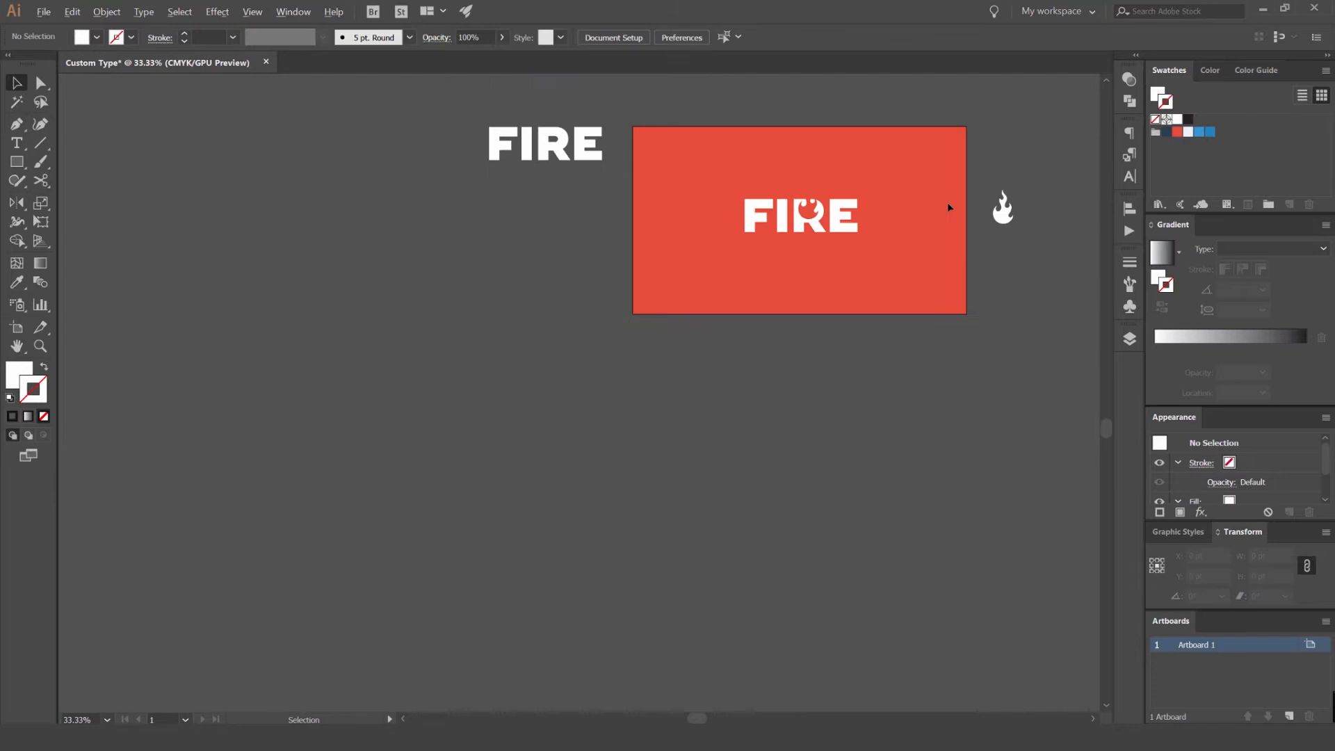
scroll(817, 189, up, 4)
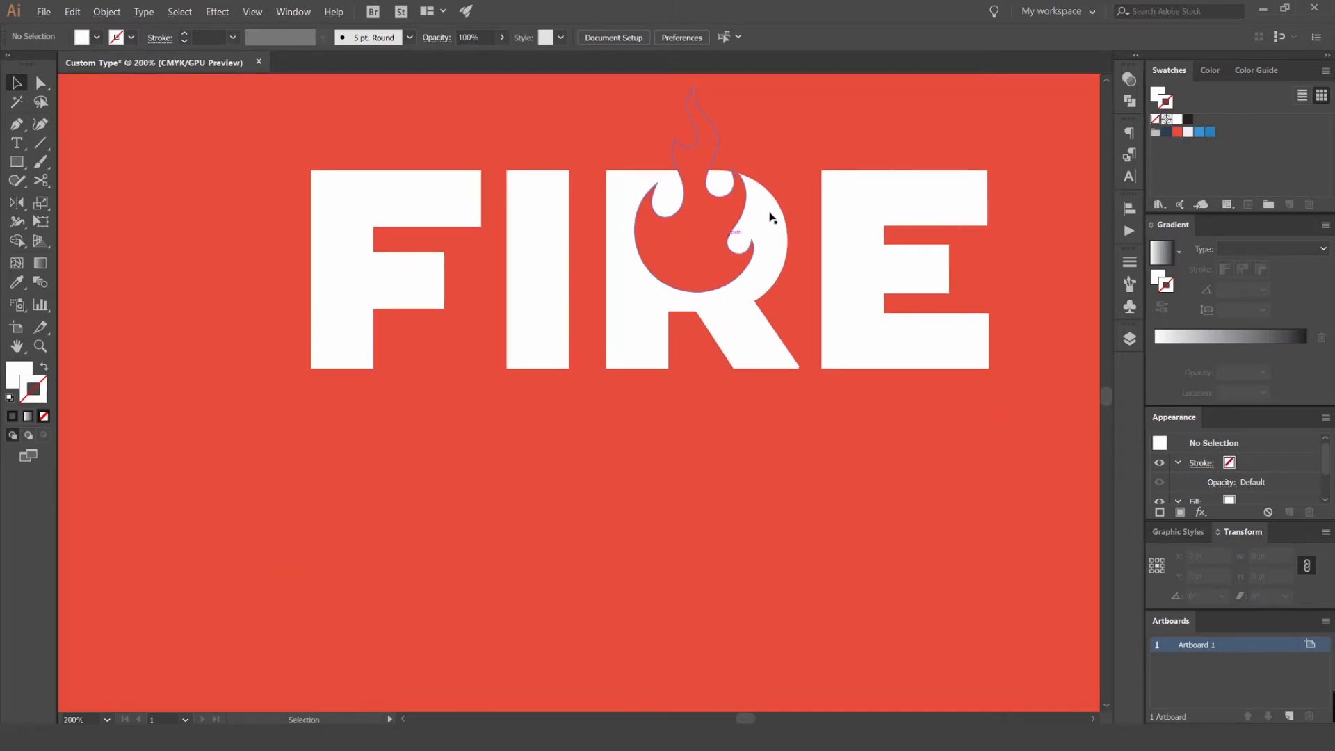
- Scale down the red flame and position it inside the letter R over the counter
scroll(747, 208, up, 2)
click(748, 208)
drag(748, 208, 729, 322)
drag(760, 126, 717, 145)
drag(677, 261, 678, 326)
click(784, 206)
- Move the small red flame horizontally to the right edge of the R's bowl so it cuts into the outer curve
scroll(697, 339, up, 1)
drag(664, 391, 818, 391)
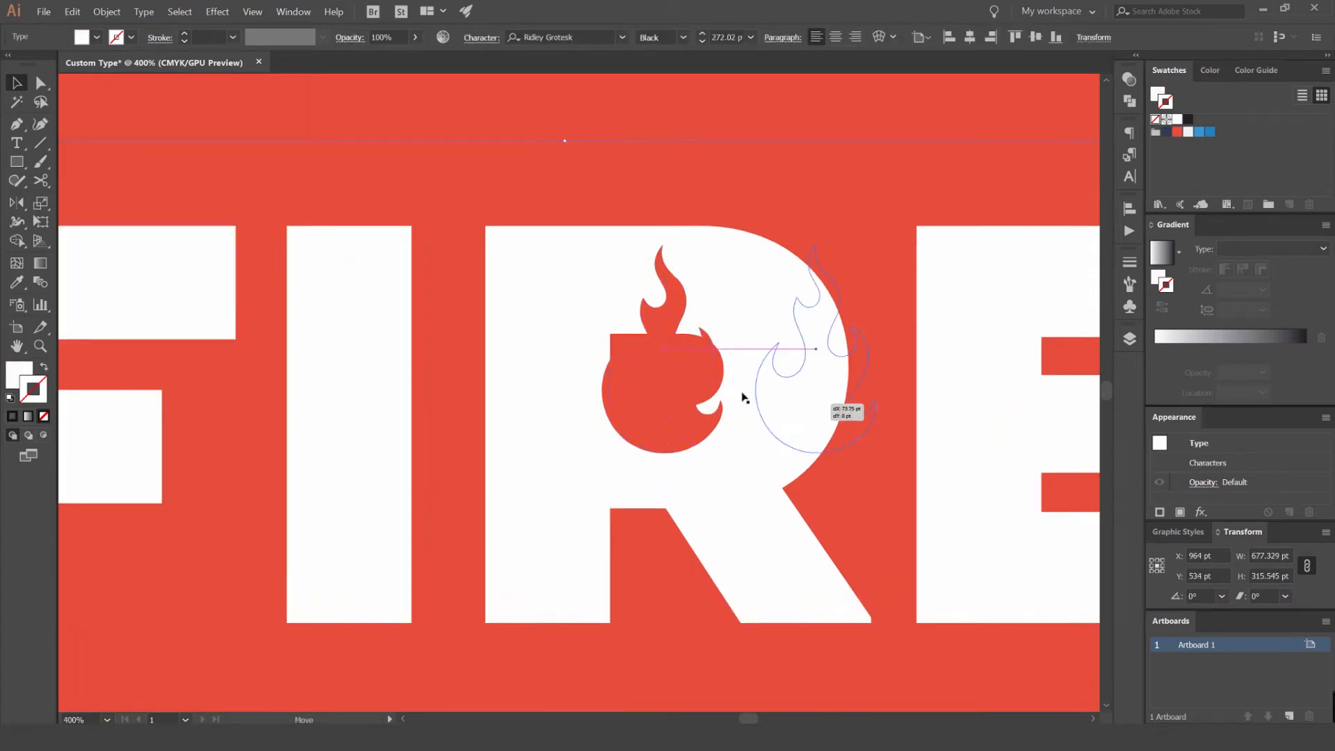
click(792, 170)
drag(704, 199, 648, 134)
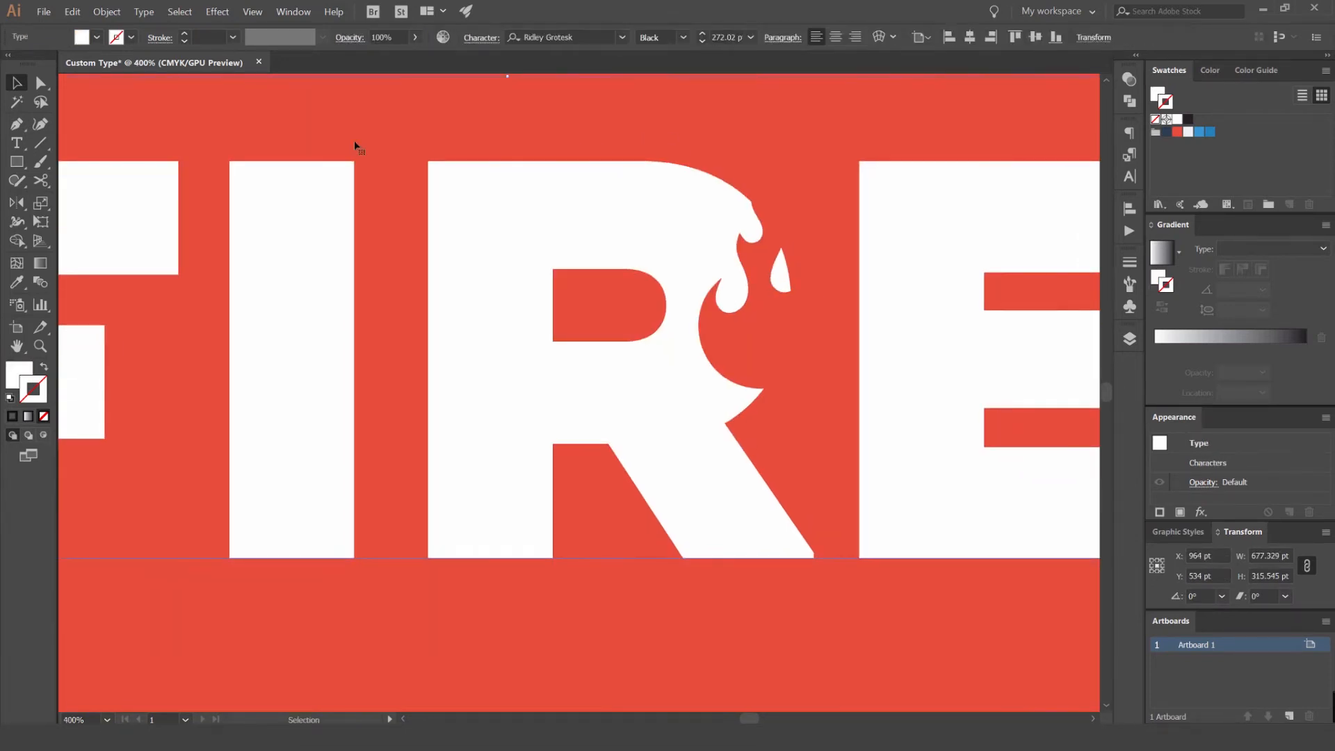
- Draw a closed white four-sided patch with the Pen tool covering the counter of the R
click(20, 166)
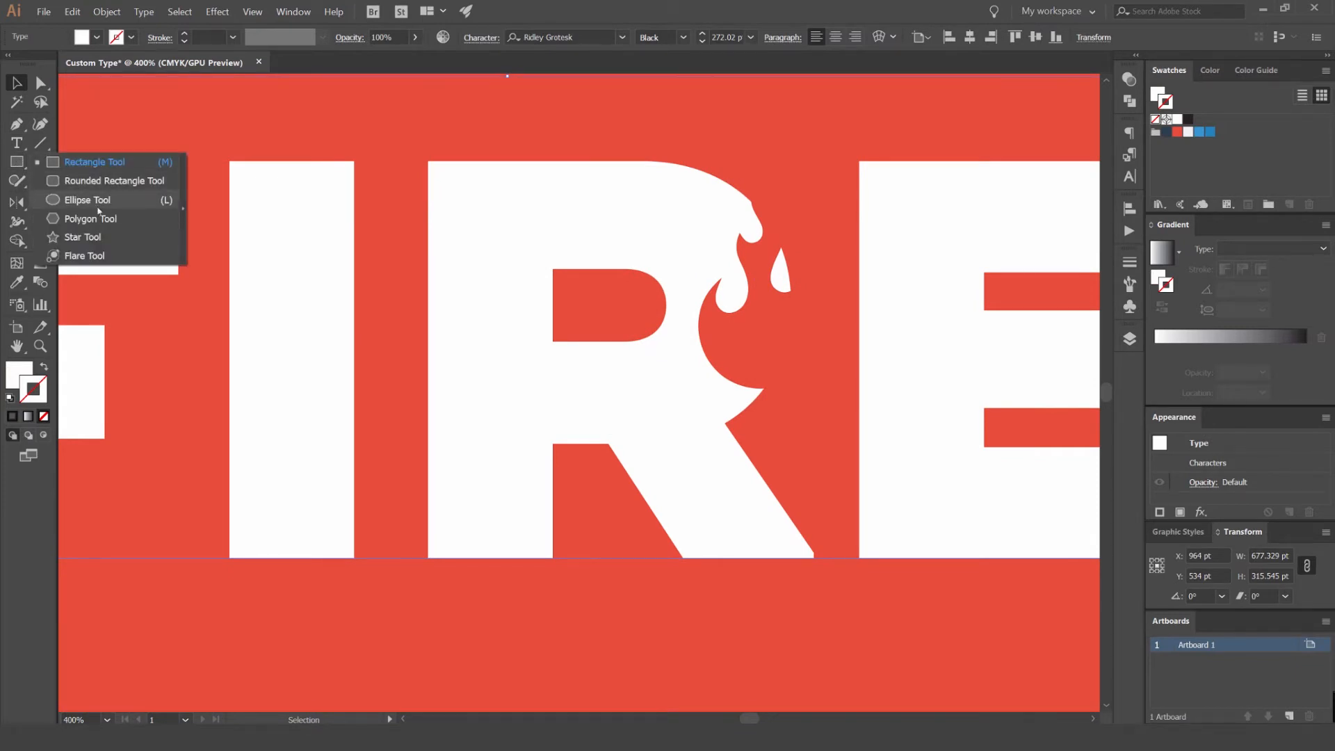
click(117, 163)
key(p)
click(545, 261)
click(680, 269)
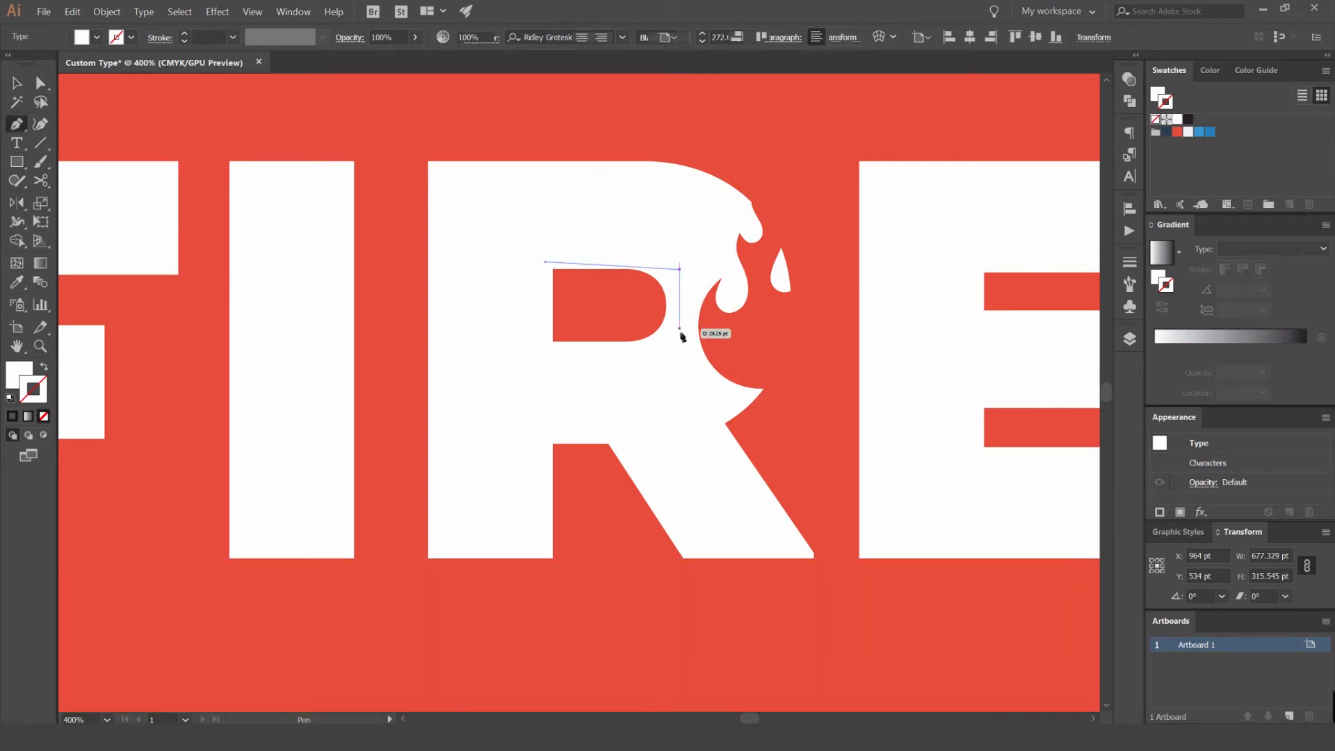
click(673, 350)
click(546, 357)
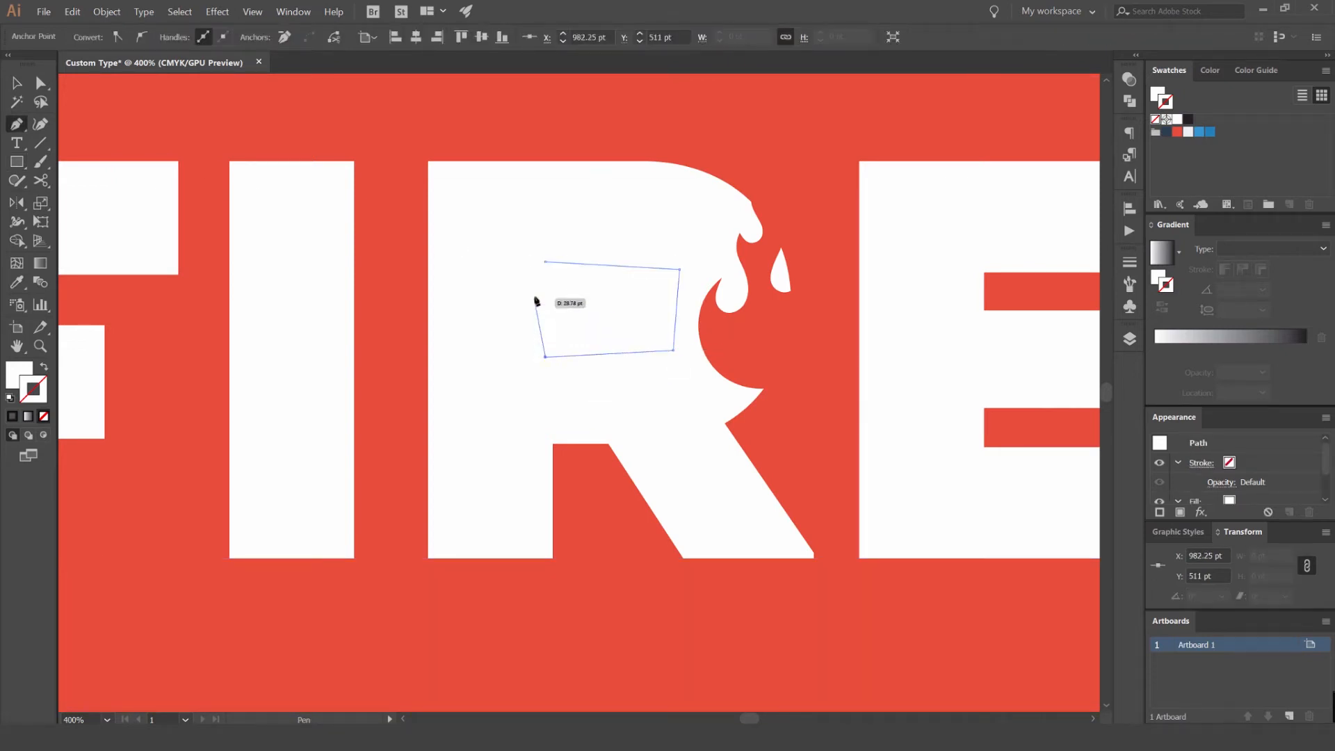
click(546, 262)
key(v)
- Move the red flame over the R's covered counter, scale it to about 49 × 85 pt and bring it to the front
drag(767, 351, 611, 347)
mouse_move(659, 181)
mouse_down()
mouse_move(673, 182)
mouse_move(633, 259)
mouse_move(651, 198)
mouse_up()
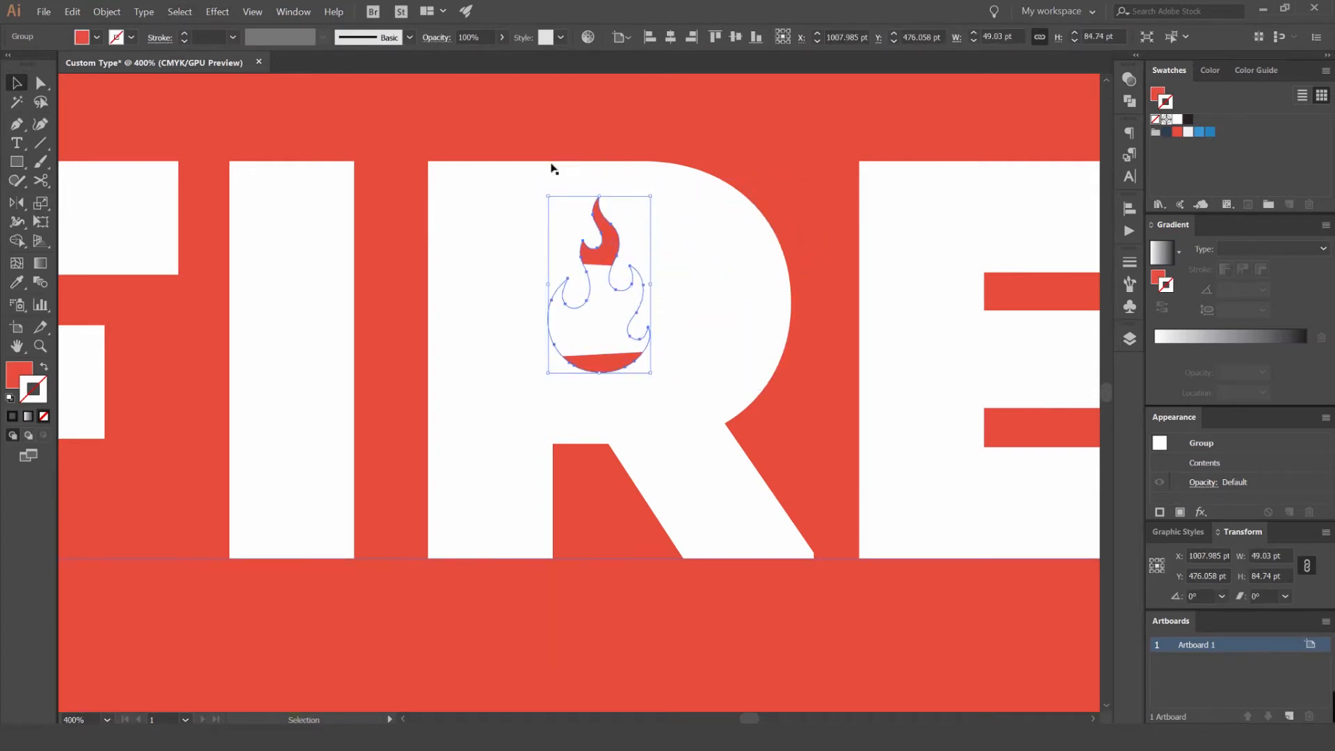
click(108, 12)
mouse_move(128, 38)
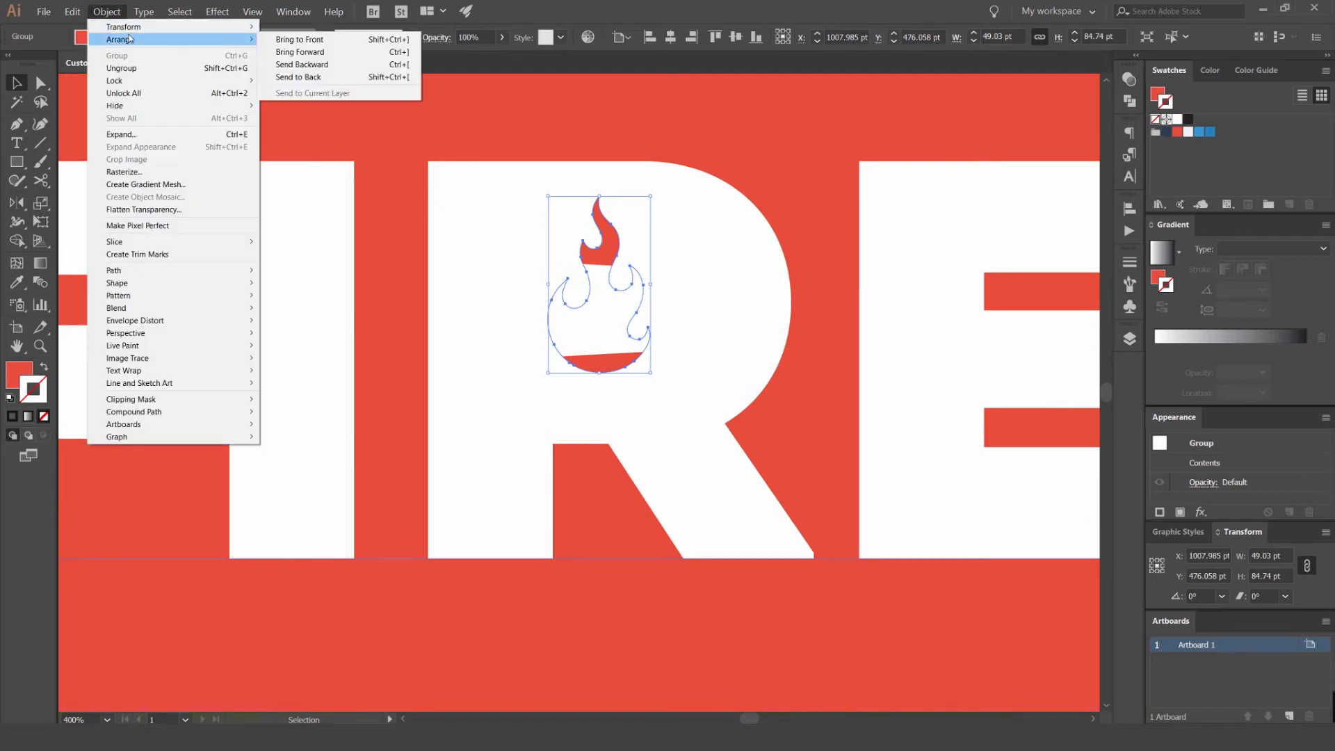
click(336, 37)
- Enlarge the upright flame in the R proportionally to about 54 × 93 pt
click(706, 128)
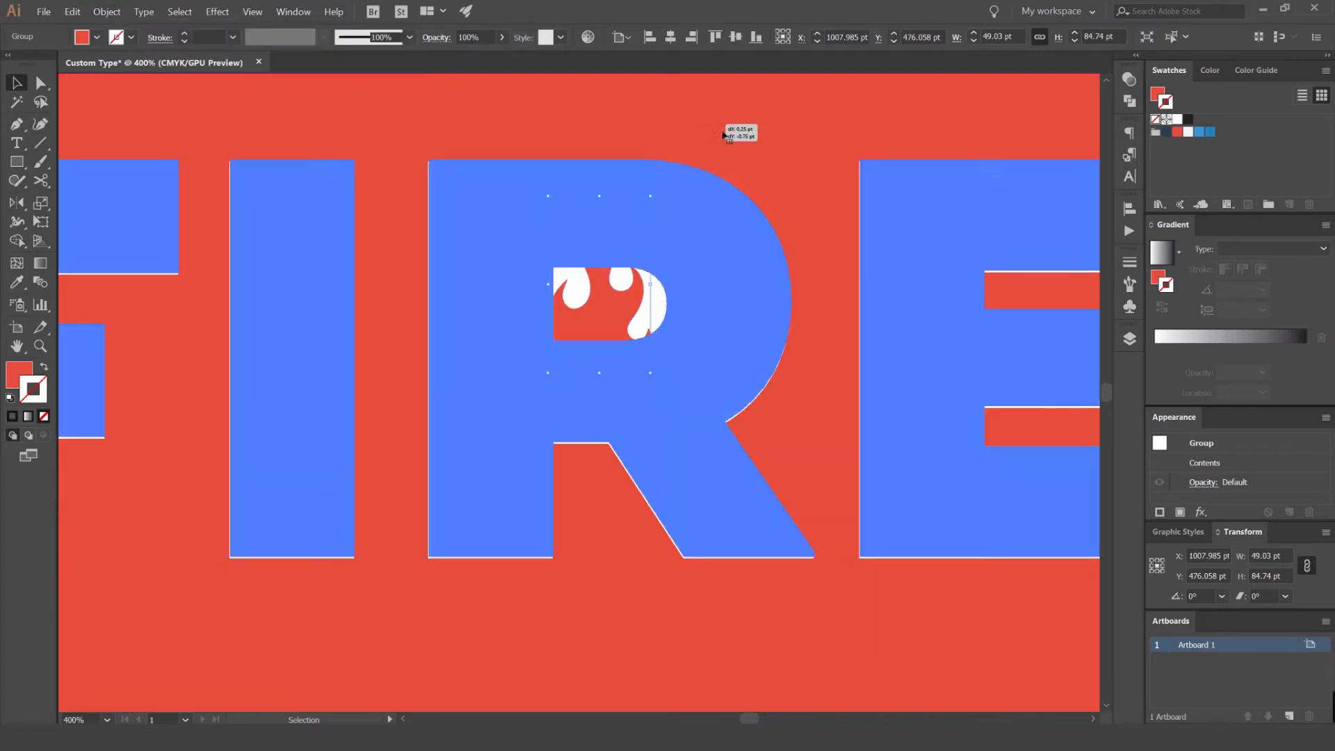
scroll(740, 136, down, 3)
scroll(740, 138, down, 1)
click(736, 272)
scroll(700, 176, up, 3)
drag(723, 206, 801, 216)
key(ctrl+z)
scroll(759, 129, up, 2)
scroll(683, 173, down, 5)
click(773, 126)
drag(773, 126, 697, 162)
scroll(663, 242, up, 3)
click(664, 242)
scroll(697, 163, down, 3)
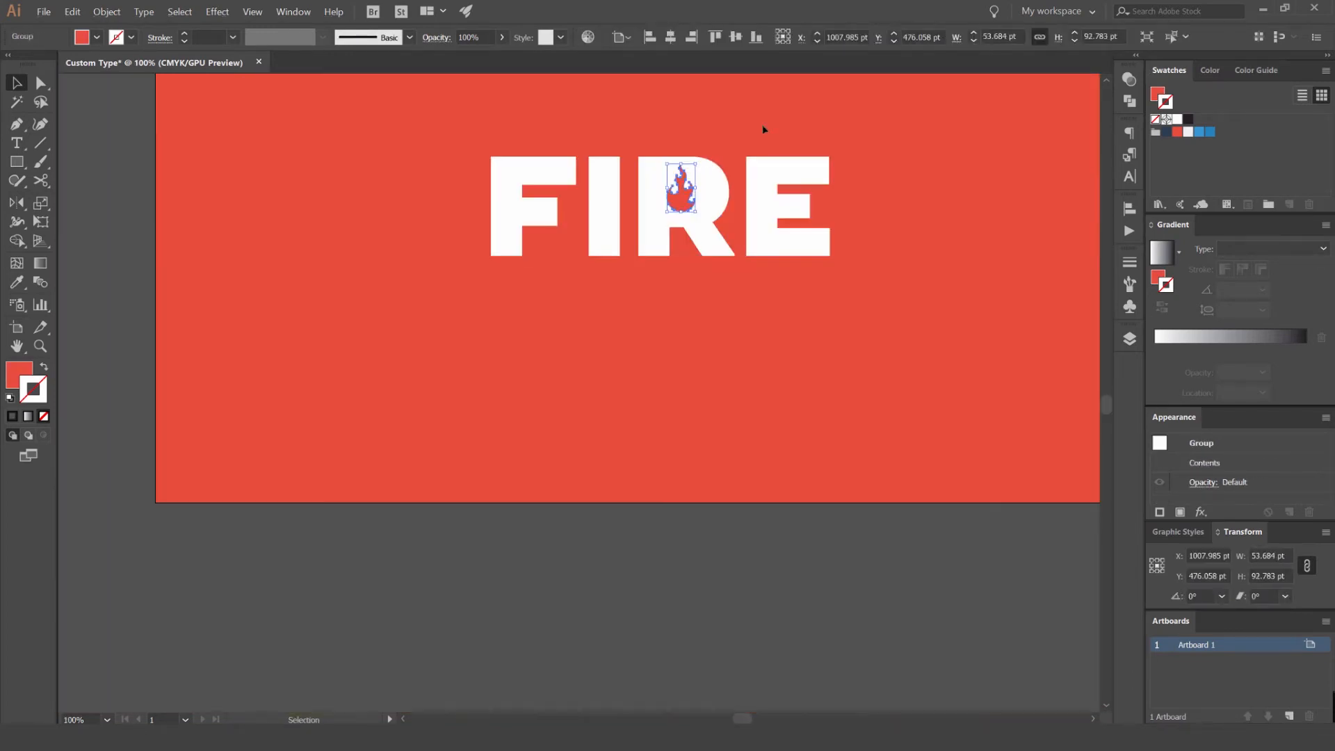
- Place a scaled-down copy of the FIRE lettering with the upright flame above the artboard
click(764, 130)
scroll(793, 188, down, 2)
click(677, 288)
drag(677, 288, 524, 104)
drag(528, 187, 531, 328)
drag(643, 198, 600, 213)
click(639, 202)
scroll(630, 221, up, 2)
drag(556, 250, 602, 165)
key(ctrl+z)
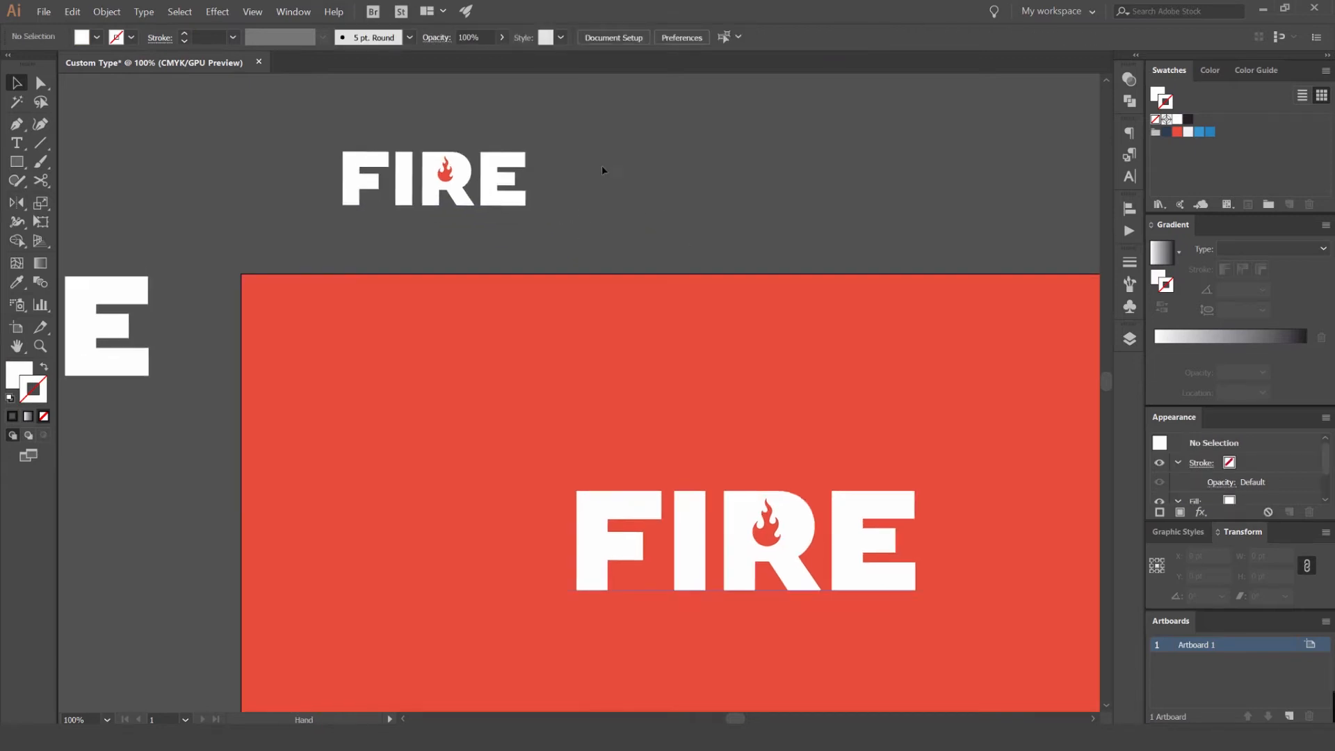
scroll(435, 159, up, 3)
drag(465, 191, 595, 159)
key(ctrl+z)
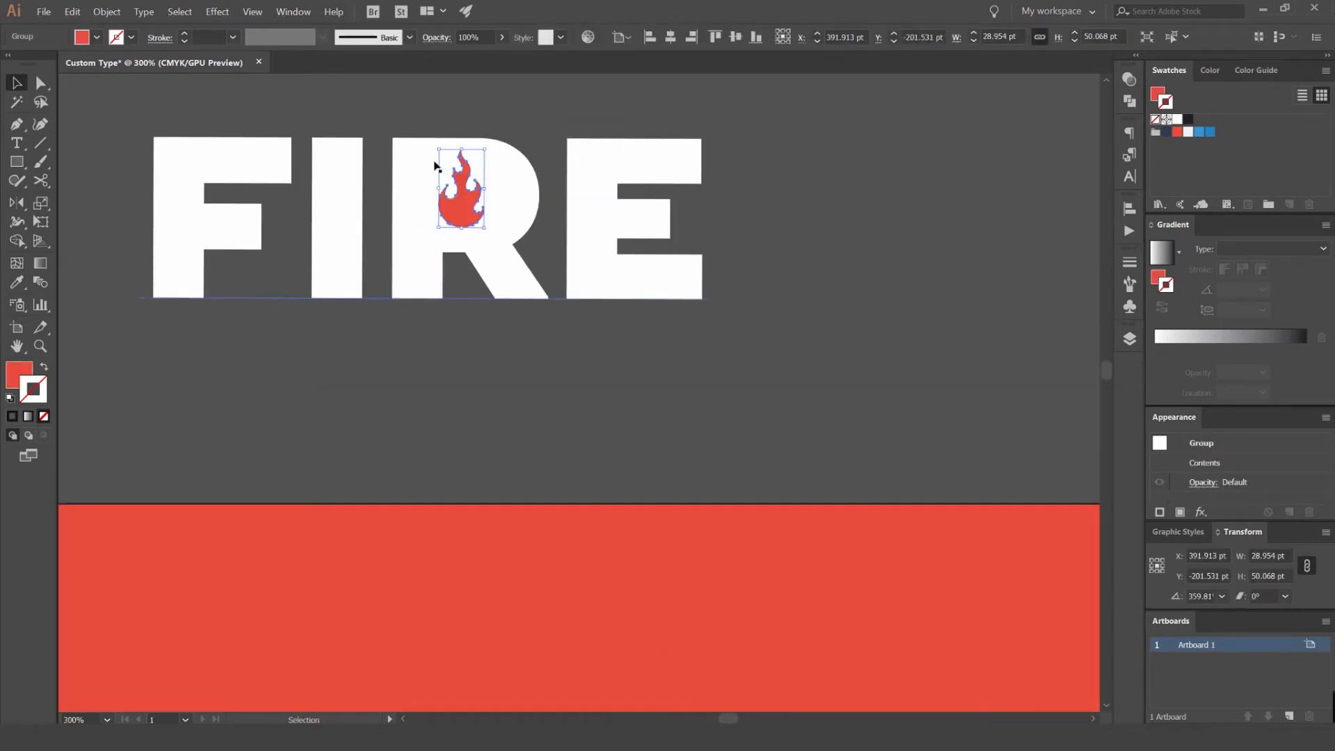
- Rotate the flame in the artboard's R by 90° so its tip points left, and enlarge it to about 109 × 63 pt
scroll(549, 200, down, 3)
drag(788, 247, 624, 190)
scroll(740, 452, up, 2)
drag(669, 428, 697, 307)
scroll(653, 360, up, 3)
click(653, 359)
drag(709, 153, 461, 265)
key(ctrl+z)
key(ctrl+z)
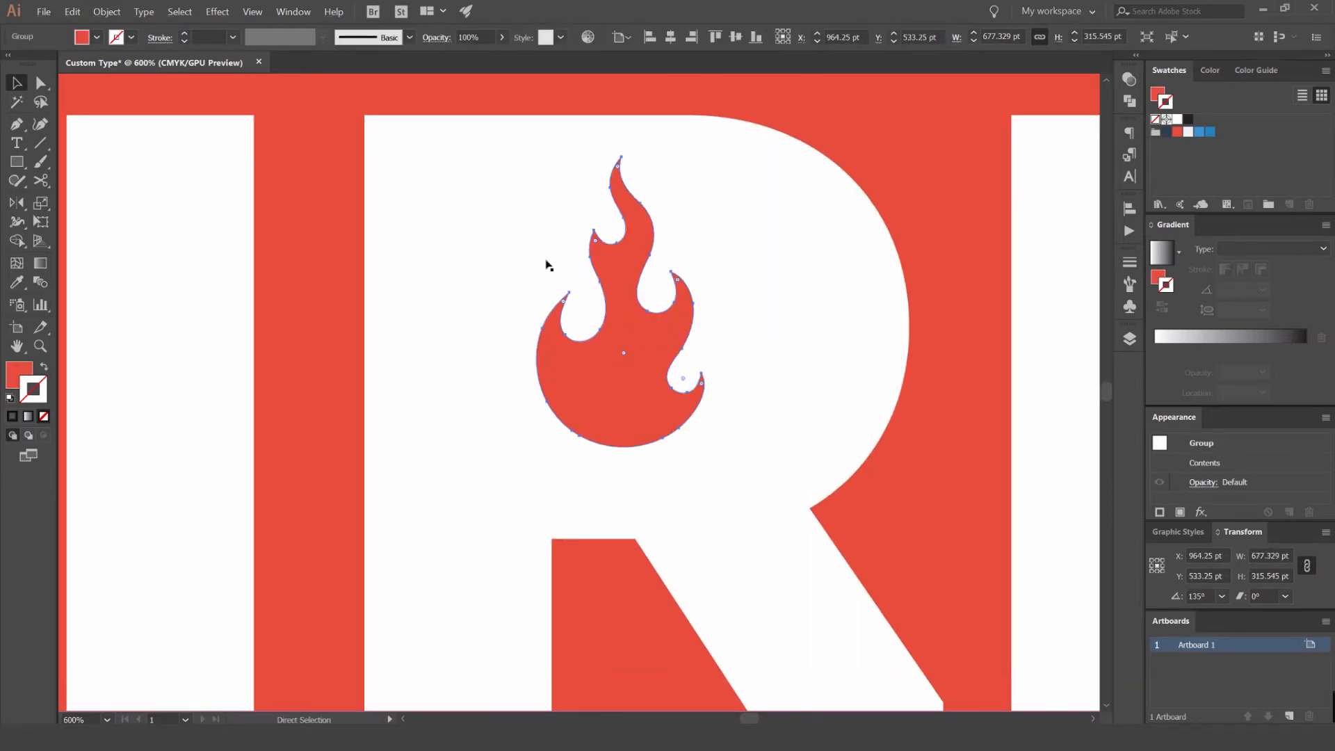
drag(684, 157, 506, 224)
mouse_move(767, 216)
mouse_down()
mouse_move(781, 203)
mouse_move(791, 215)
mouse_up()
click(695, 292)
- Nudge the horizontal flame downward inside the bowl of the R
key(Down)
key(Down)
key(Down)
key(Down)
key(Right)
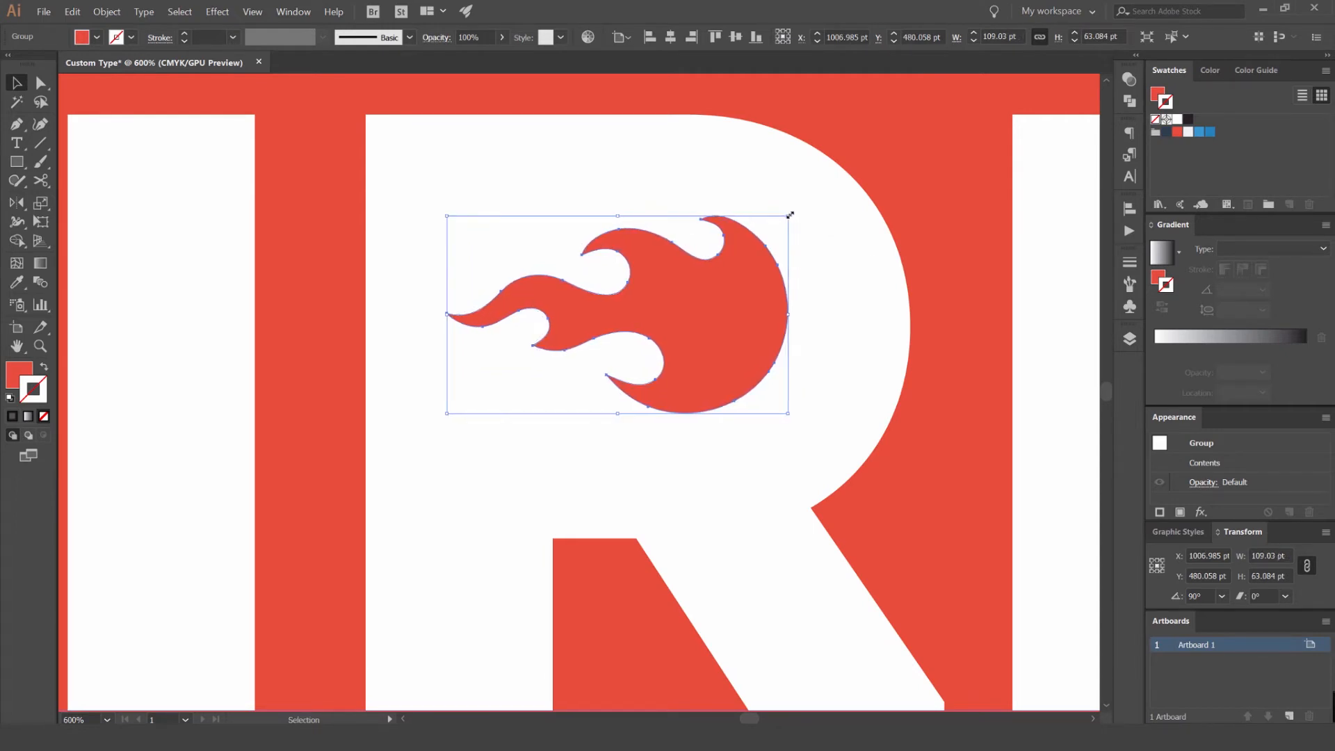
key(Down)
scroll(756, 219, down, 3)
click(799, 179)
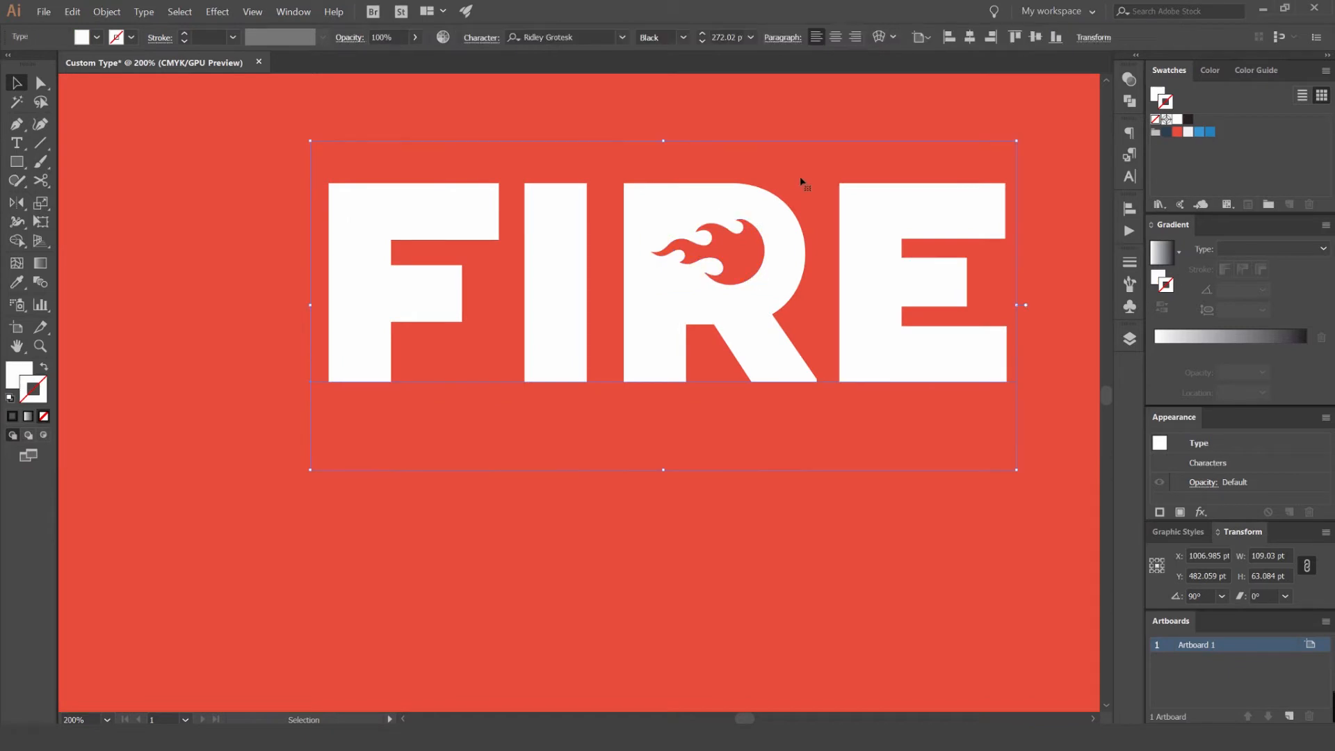
- Shift the horizontal flame slightly left and down in the R's bowl and enlarge it a little
drag(829, 153, 740, 167)
click(748, 139)
scroll(750, 161, down, 2)
scroll(750, 164, up, 5)
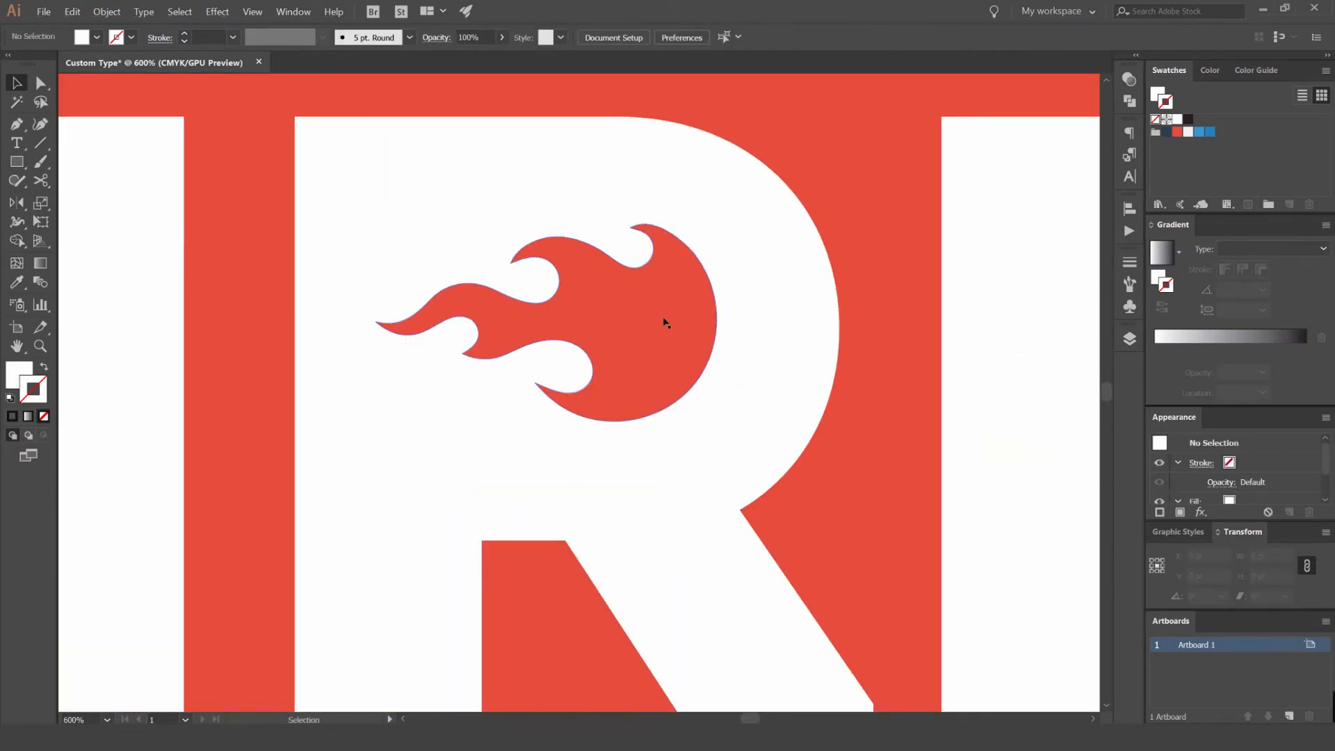
click(688, 315)
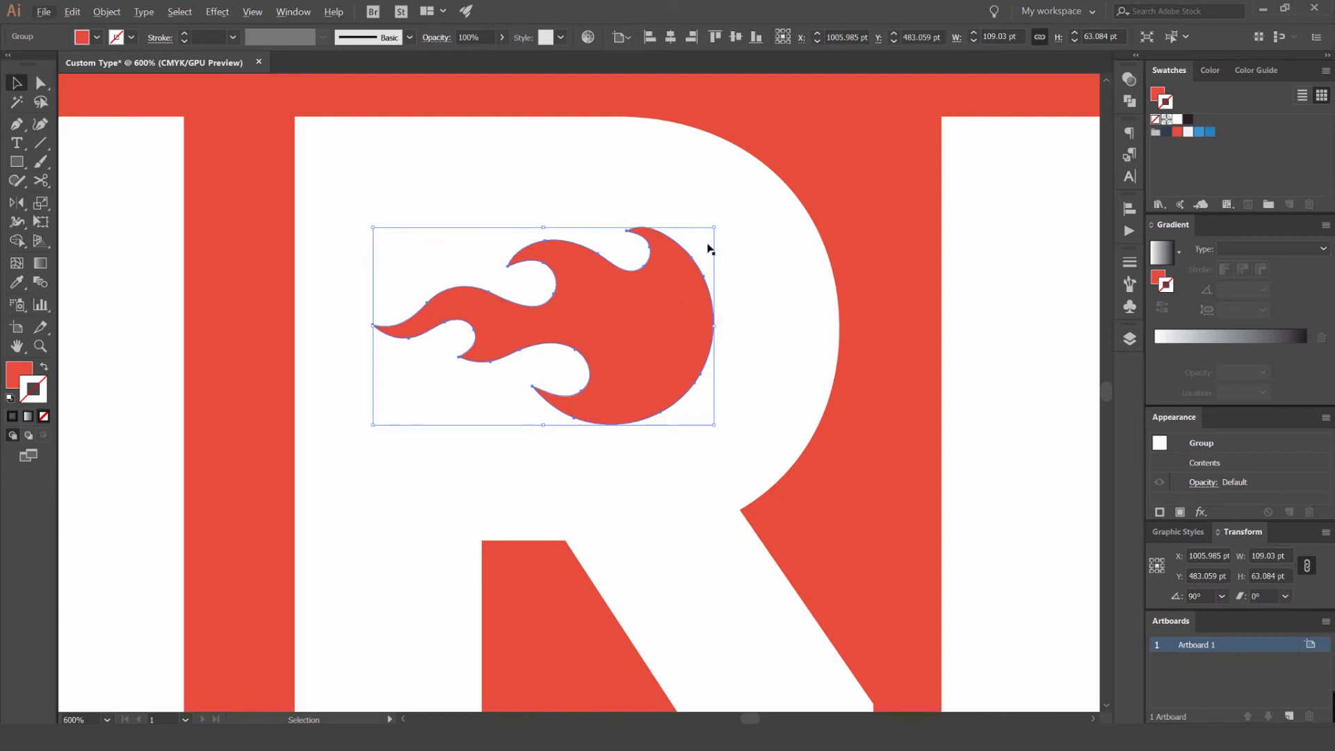
drag(715, 227, 721, 222)
scroll(721, 224, down, 7)
click(784, 155)
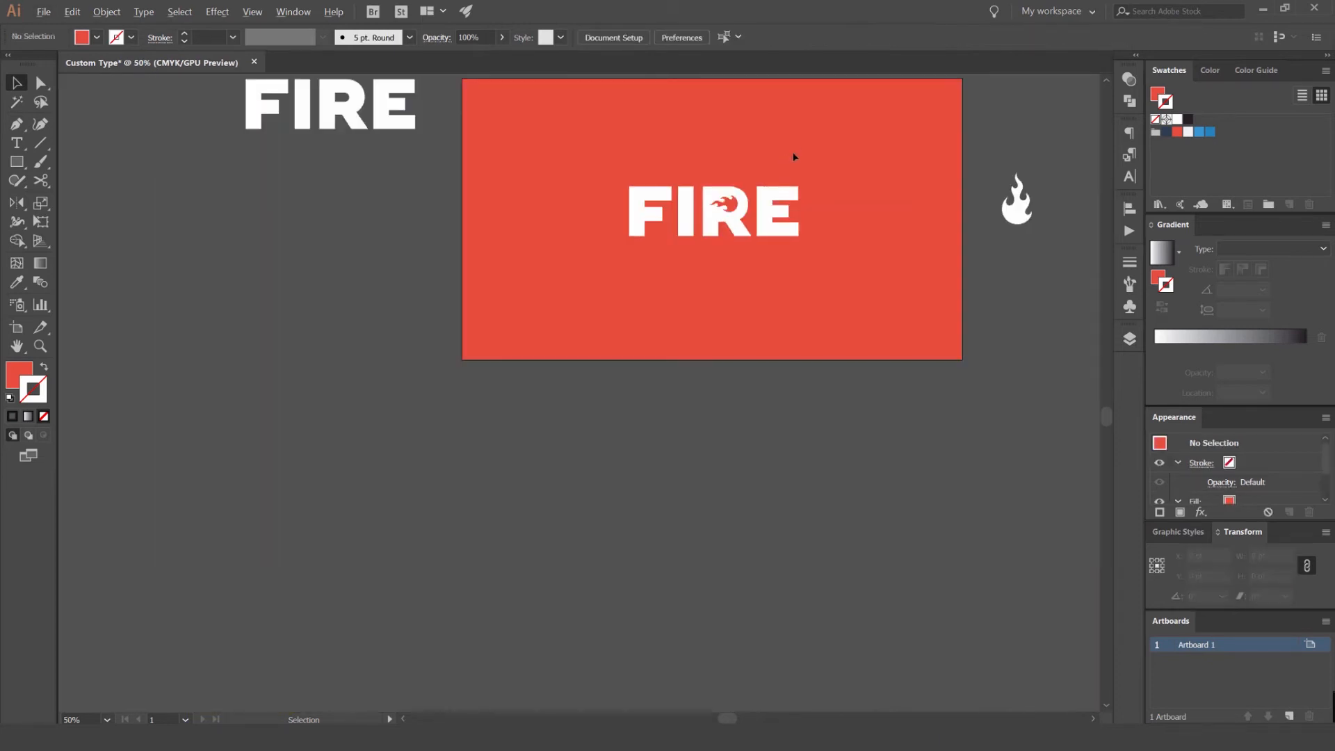
- Try to pull the horizontal flame from its tip leftward across the letter I toward the F
drag(805, 146, 761, 197)
scroll(788, 179, down, 2)
scroll(717, 220, up, 7)
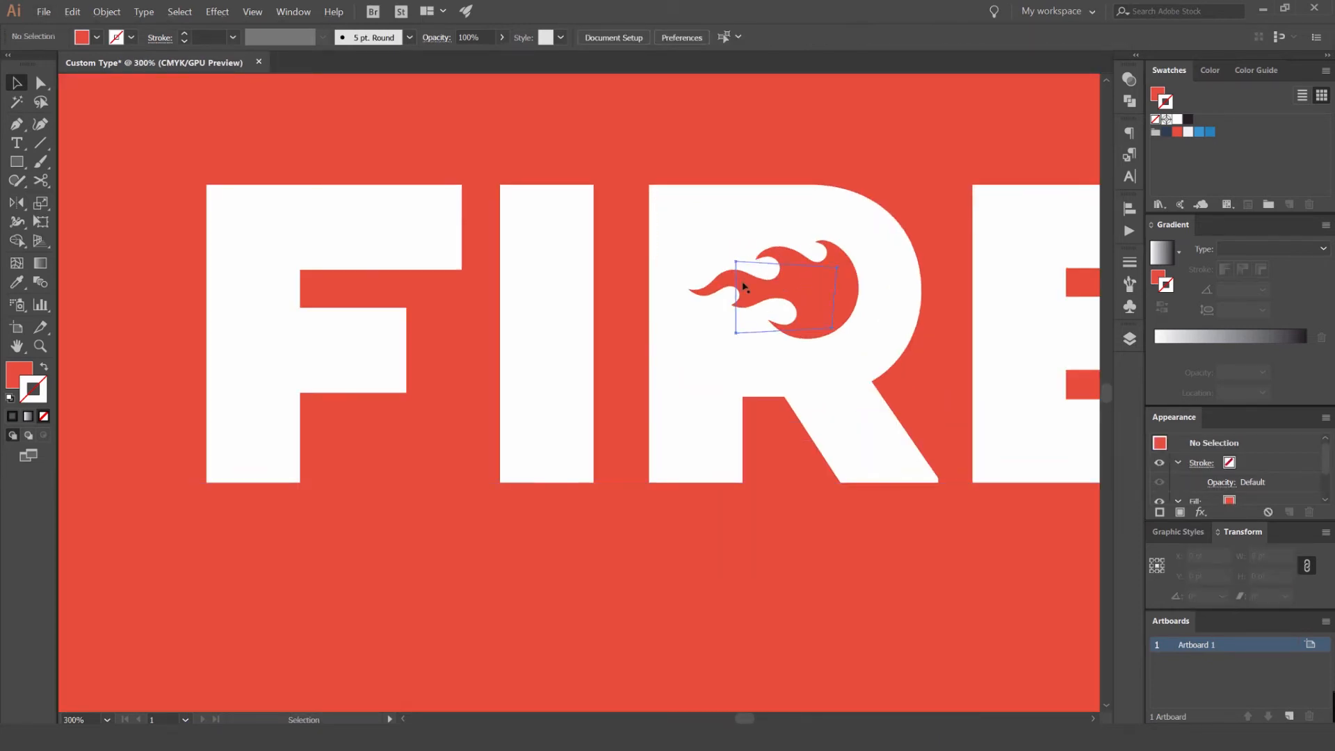
click(769, 274)
drag(687, 289, 402, 295)
click(781, 155)
scroll(784, 154, down, 2)
key(ctrl+z)
- Place a scaled-down copy of FIRE with the horizontal flame above the artboard, beside the first small copy
scroll(641, 221, down, 2)
drag(738, 180, 485, 225)
scroll(542, 352, down, 2)
scroll(547, 213, up, 1)
scroll(547, 213, up, 1)
drag(561, 210, 706, 158)
click(598, 207)
scroll(599, 207, up, 1)
drag(836, 181, 800, 158)
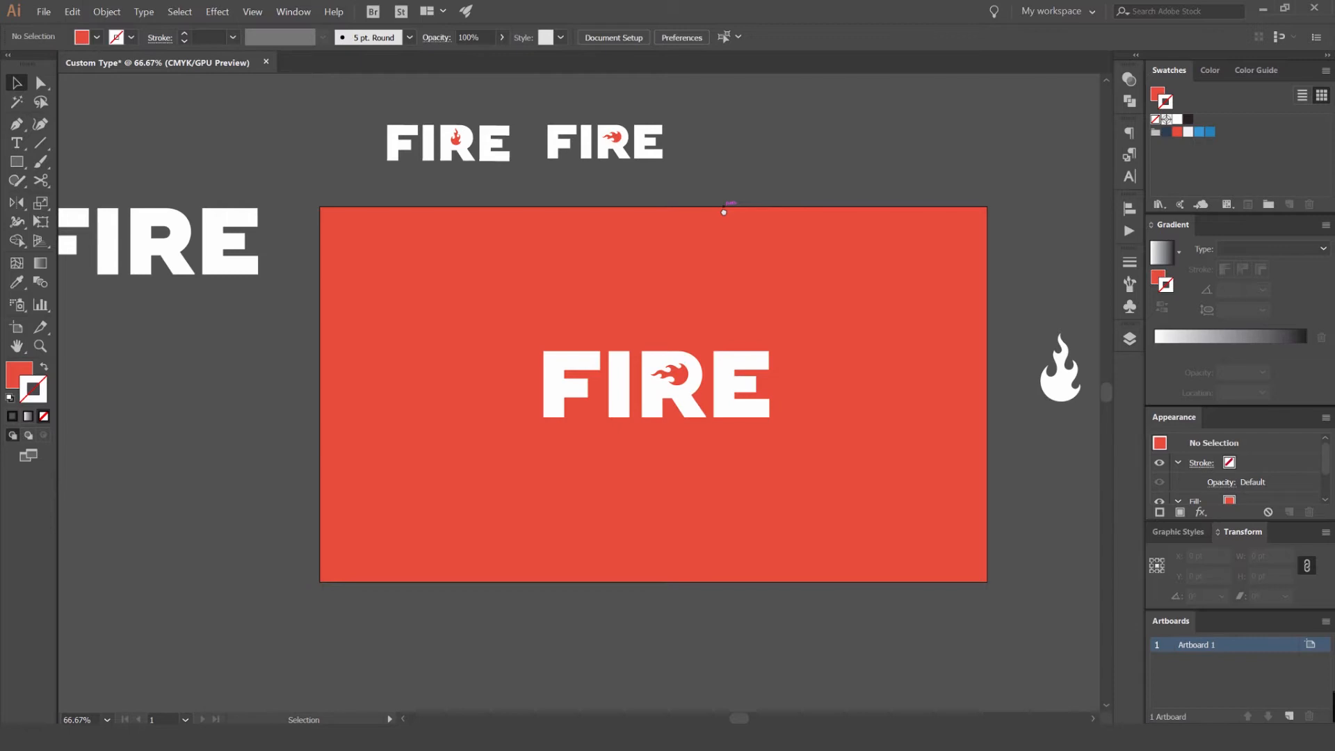
- Examine the FIRE lettering with the horizontal flame and the lower corner of the R's leg up close
scroll(758, 299, down, 2)
scroll(739, 253, up, 1)
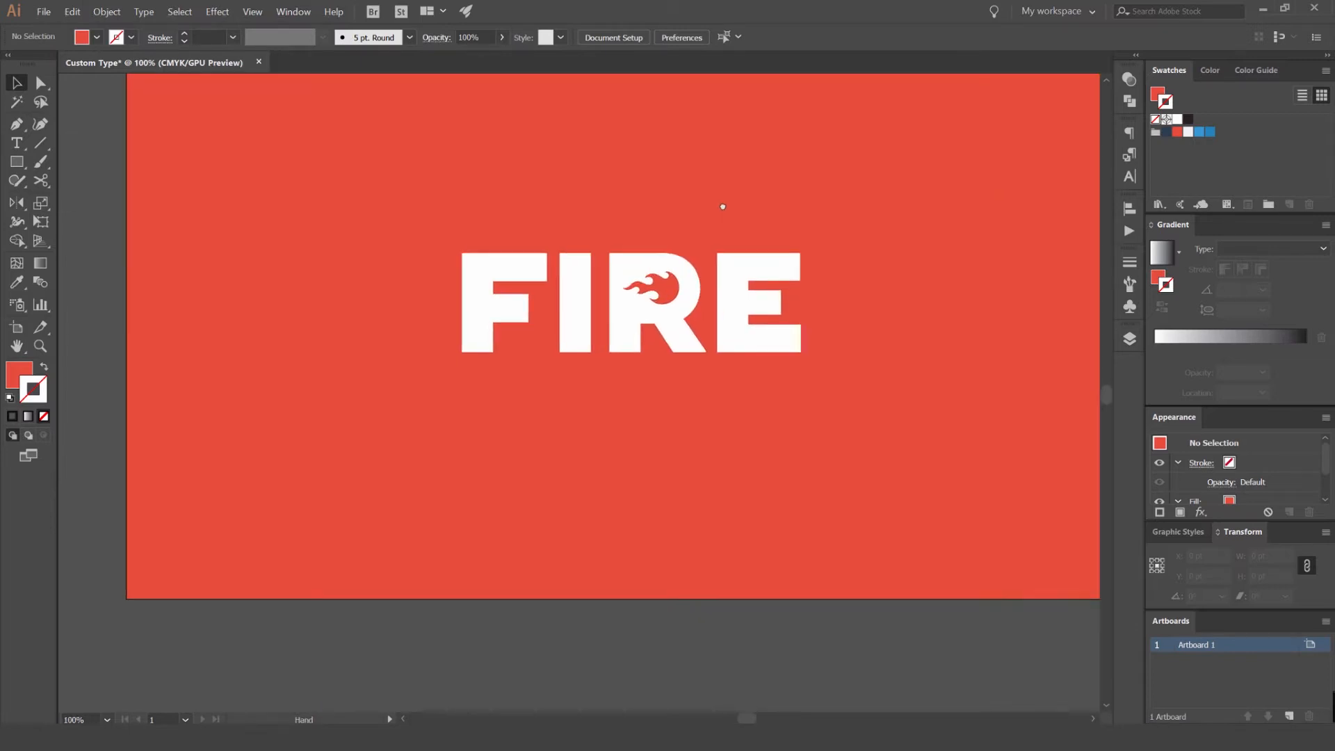
scroll(641, 262, up, 1)
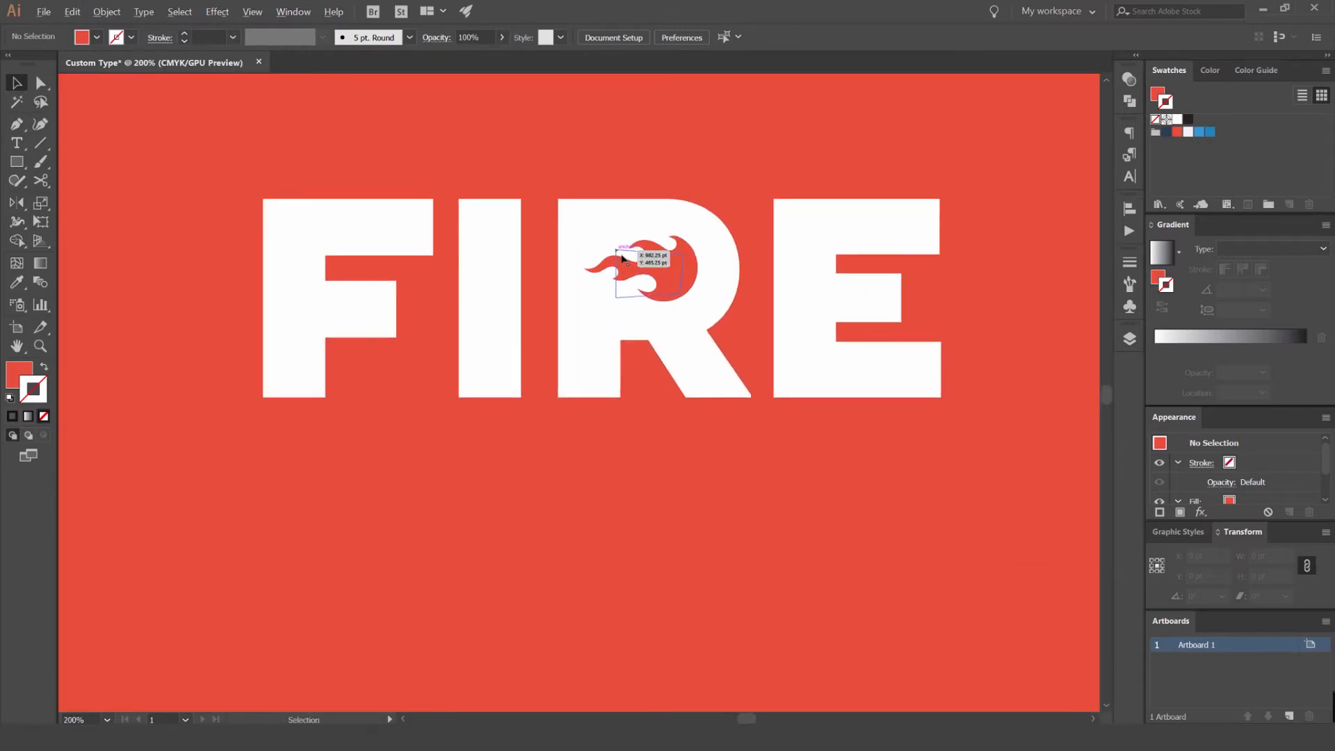
scroll(709, 220, up, 2)
scroll(723, 209, down, 2)
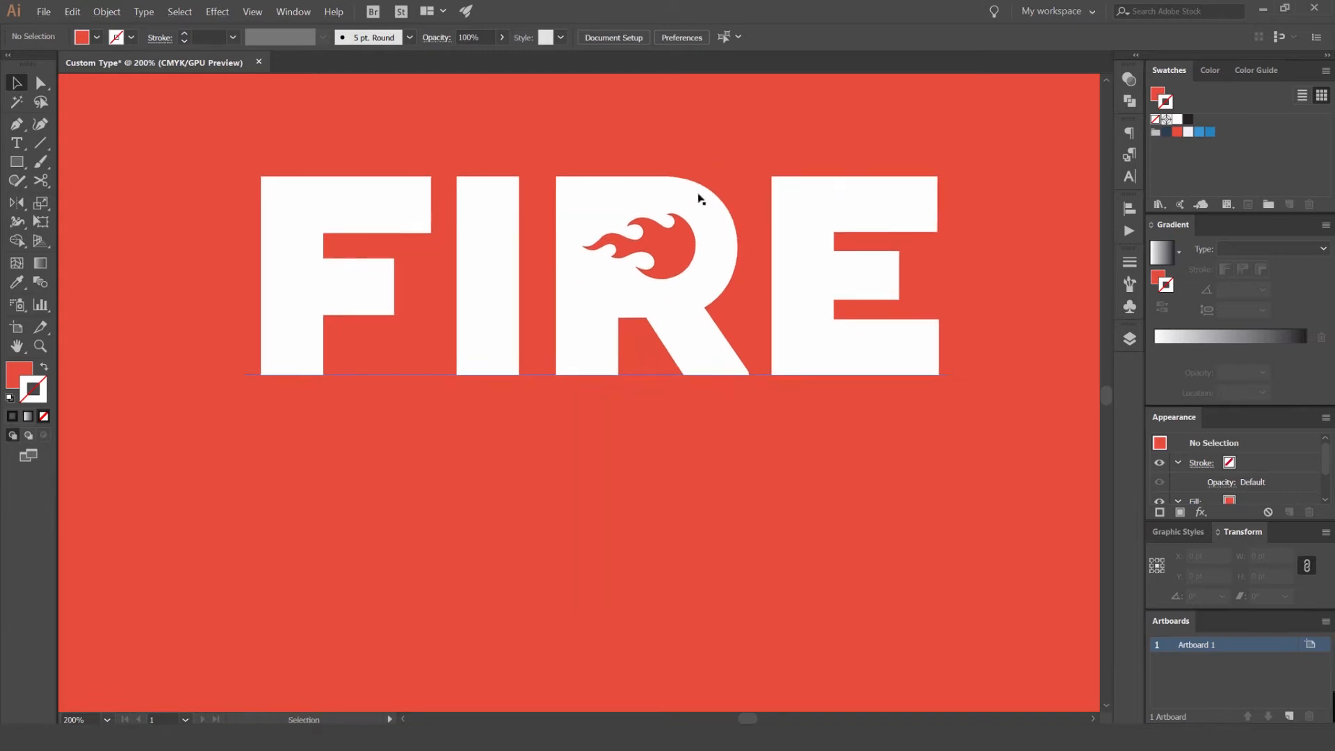
click(704, 412)
click(995, 410)
scroll(743, 375, up, 2)
mouse_move(726, 407)
mouse_down()
mouse_move(600, 327)
mouse_move(629, 364)
mouse_move(706, 393)
mouse_up()
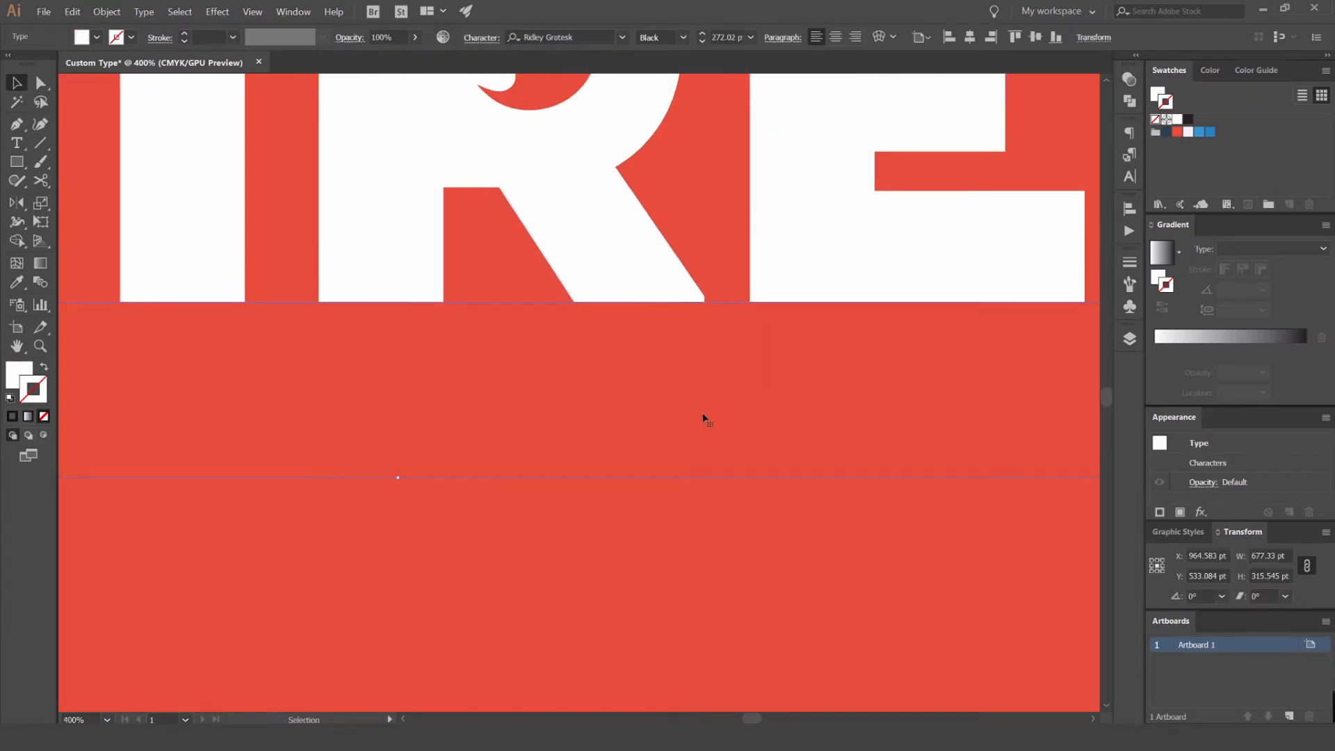
click(657, 313)
key(p)
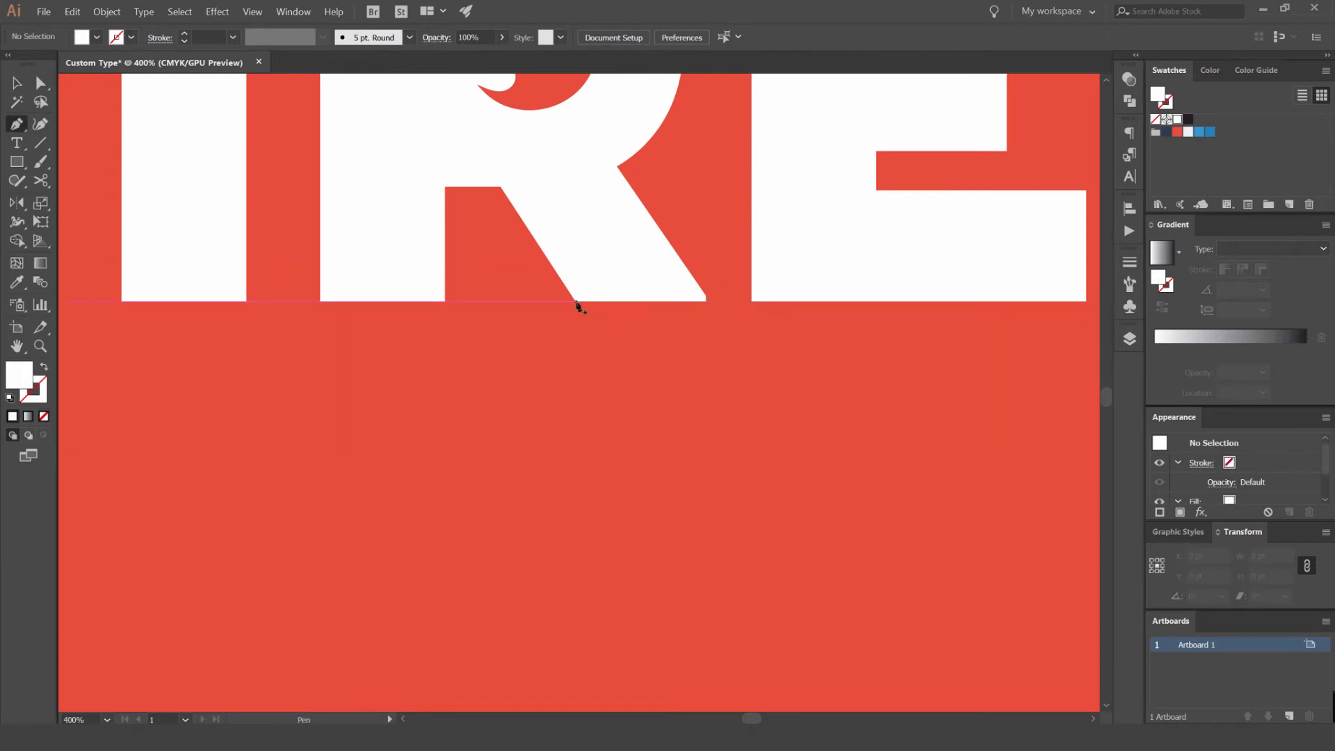
scroll(576, 306, up, 6)
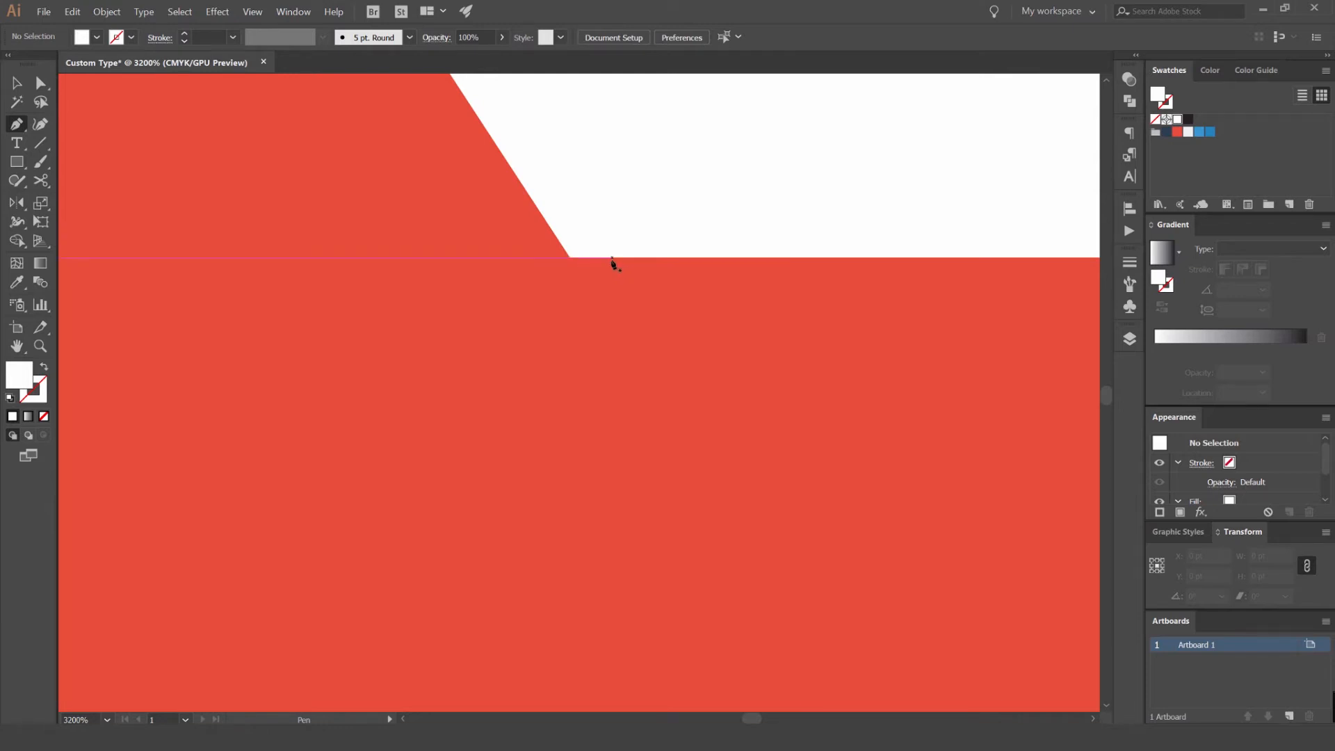
- Switch the document view to Overprint Preview
click(252, 12)
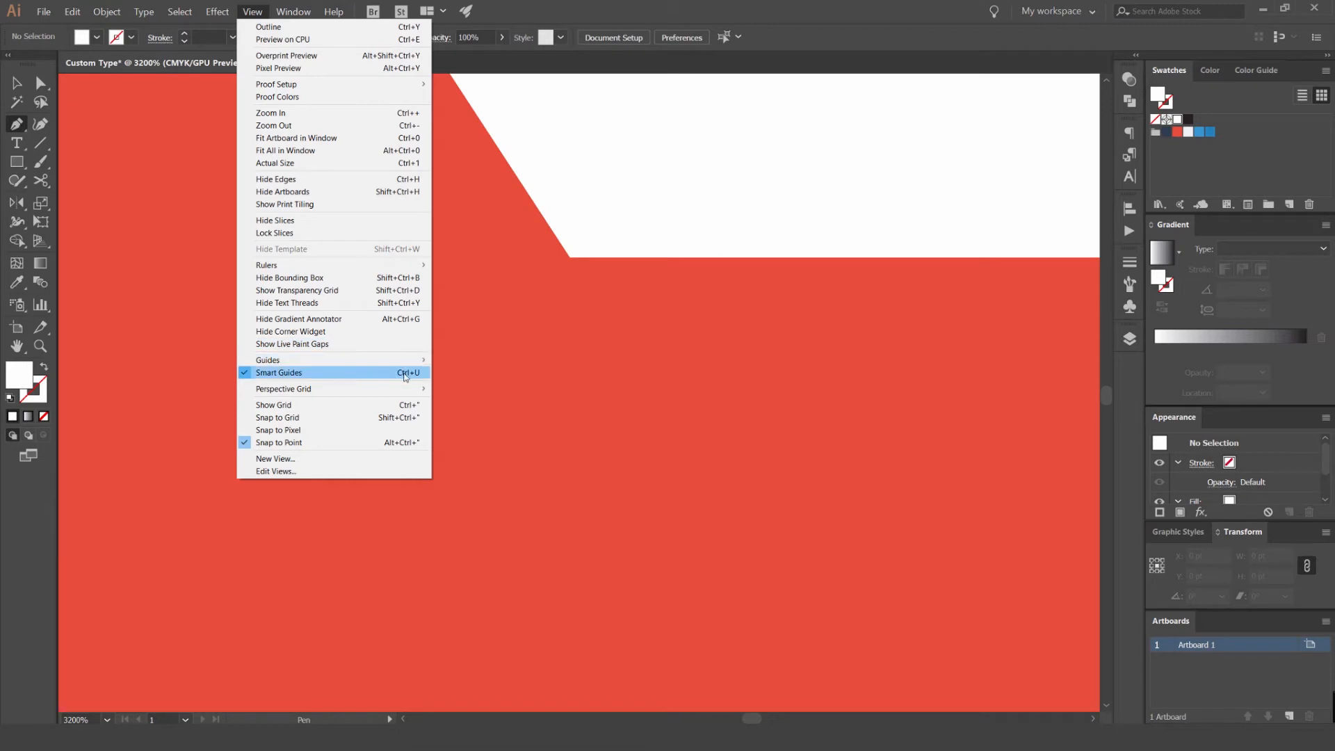
key(v)
click(570, 260)
key(ctrl+z)
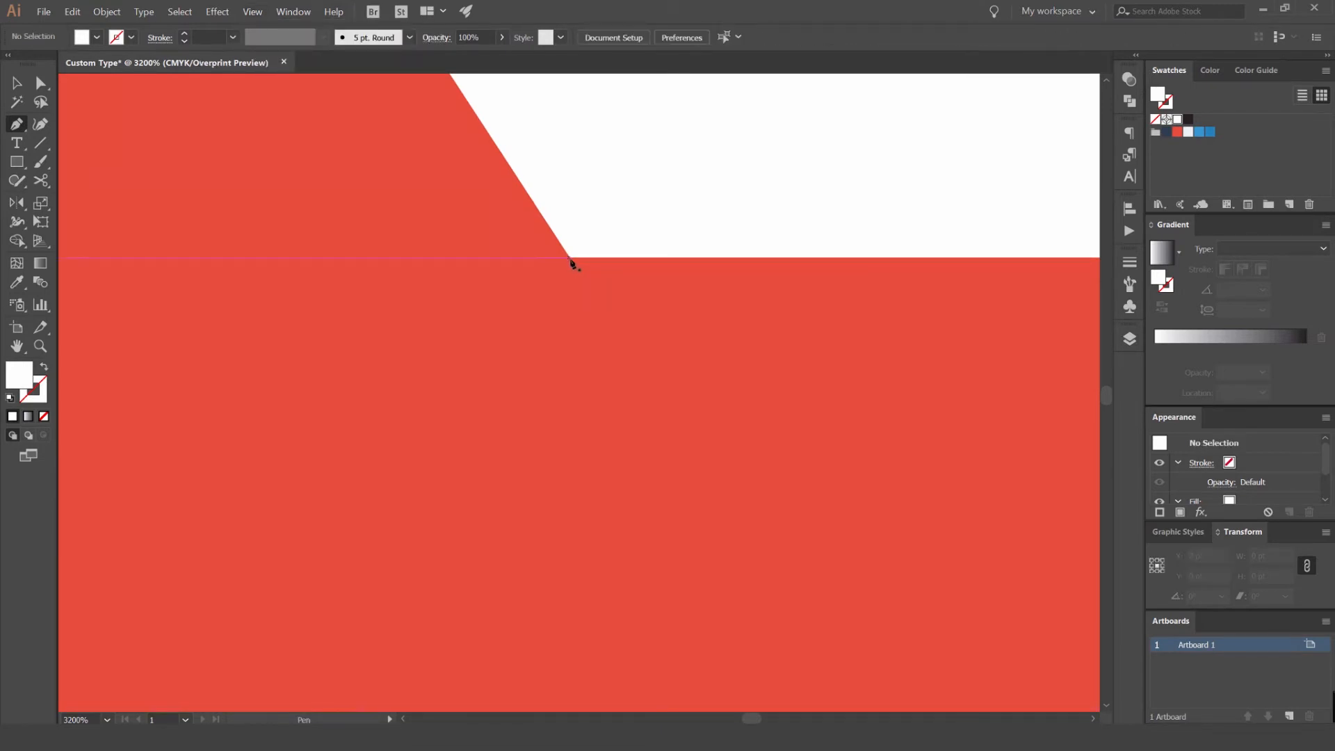
- Draw a white Pen shape about 247 × 68 pt that extends the R's leg diagonally down into a horizontal bar beneath the E
click(571, 260)
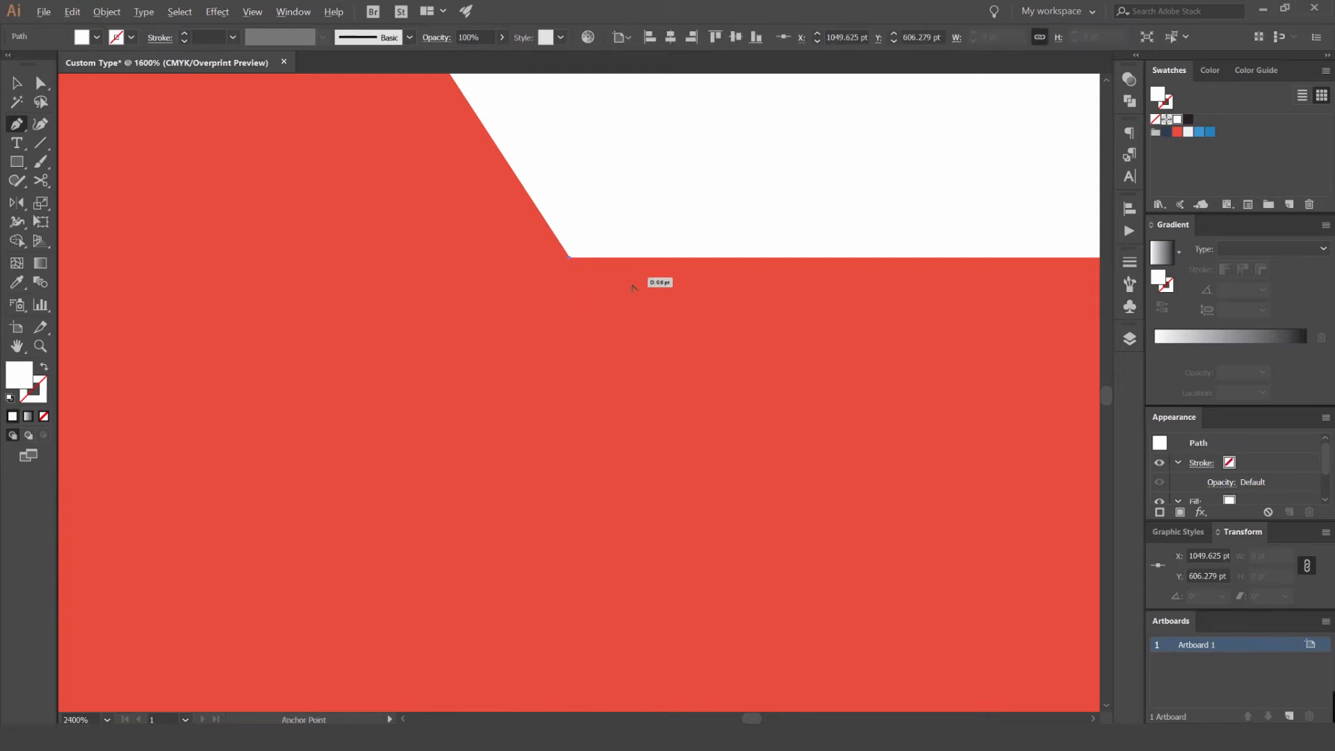
scroll(633, 287, down, 8)
drag(663, 316, 506, 297)
scroll(509, 299, up, 2)
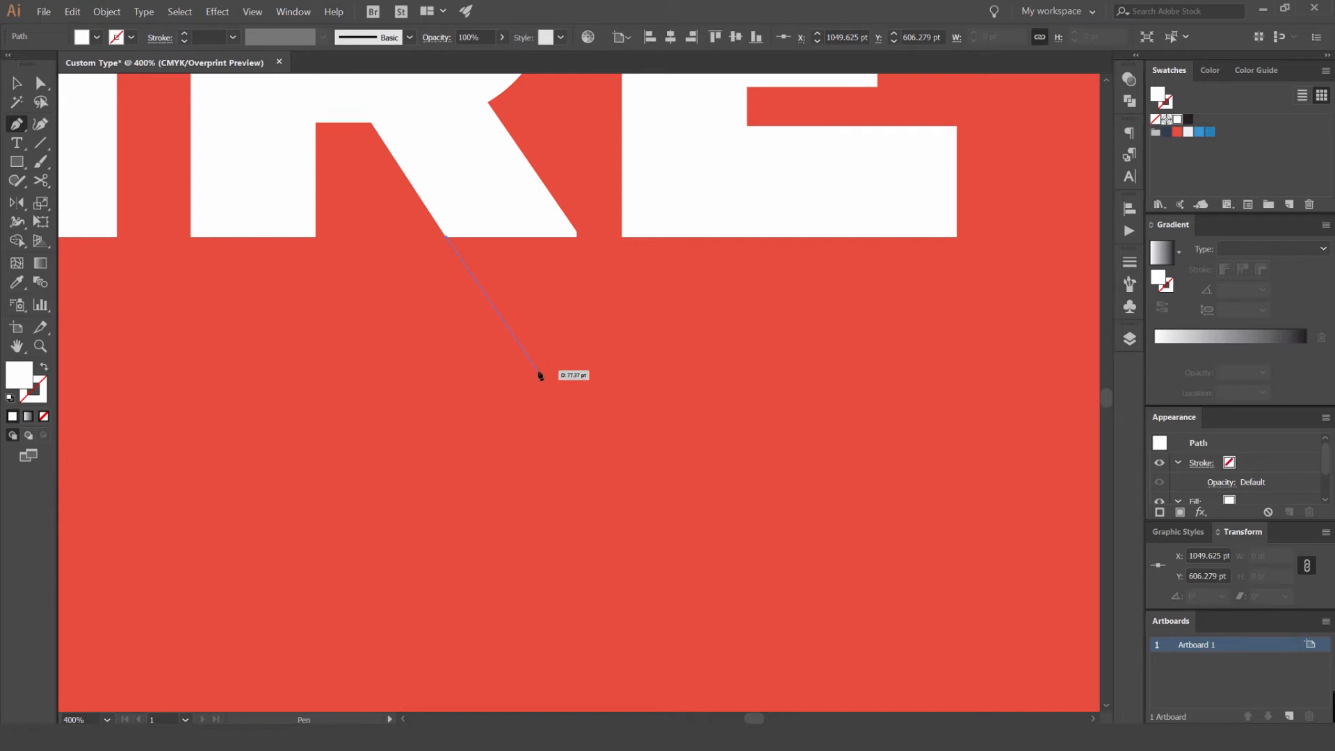
click(538, 374)
scroll(797, 379, right, 2)
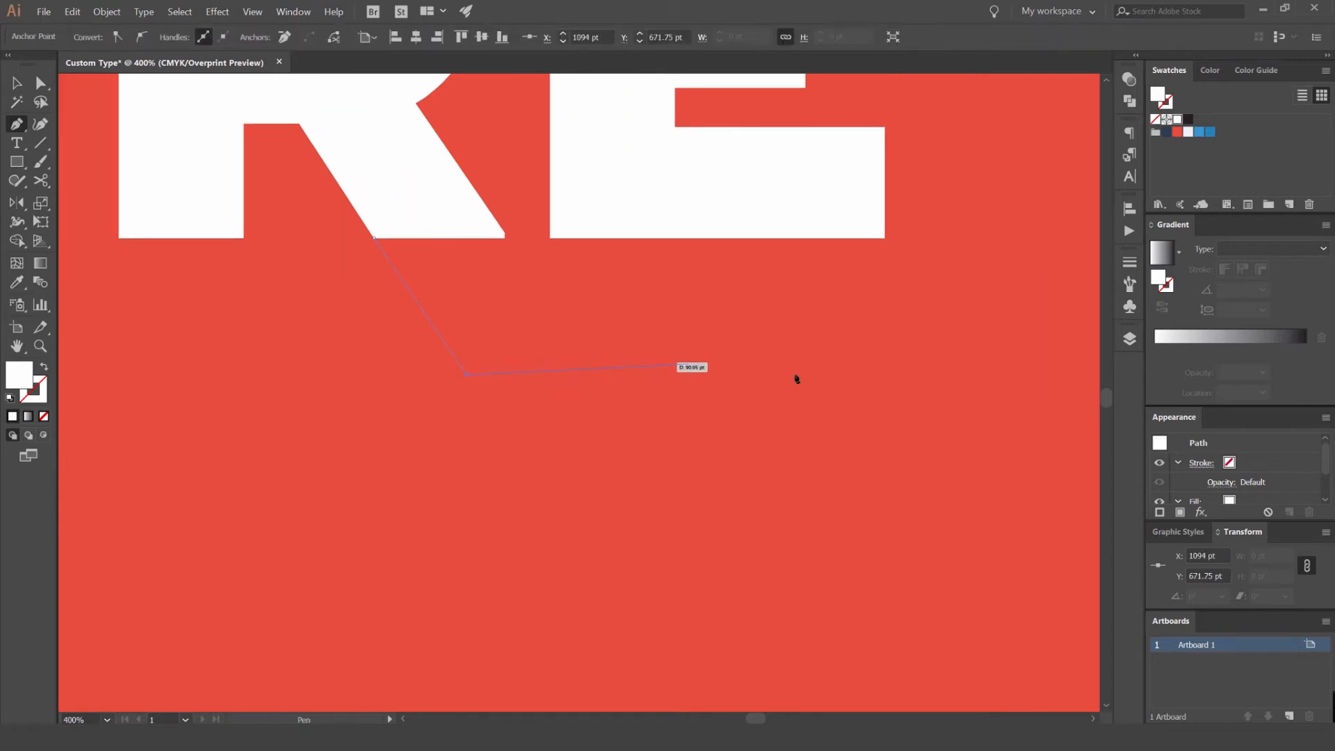
shift+click(890, 376)
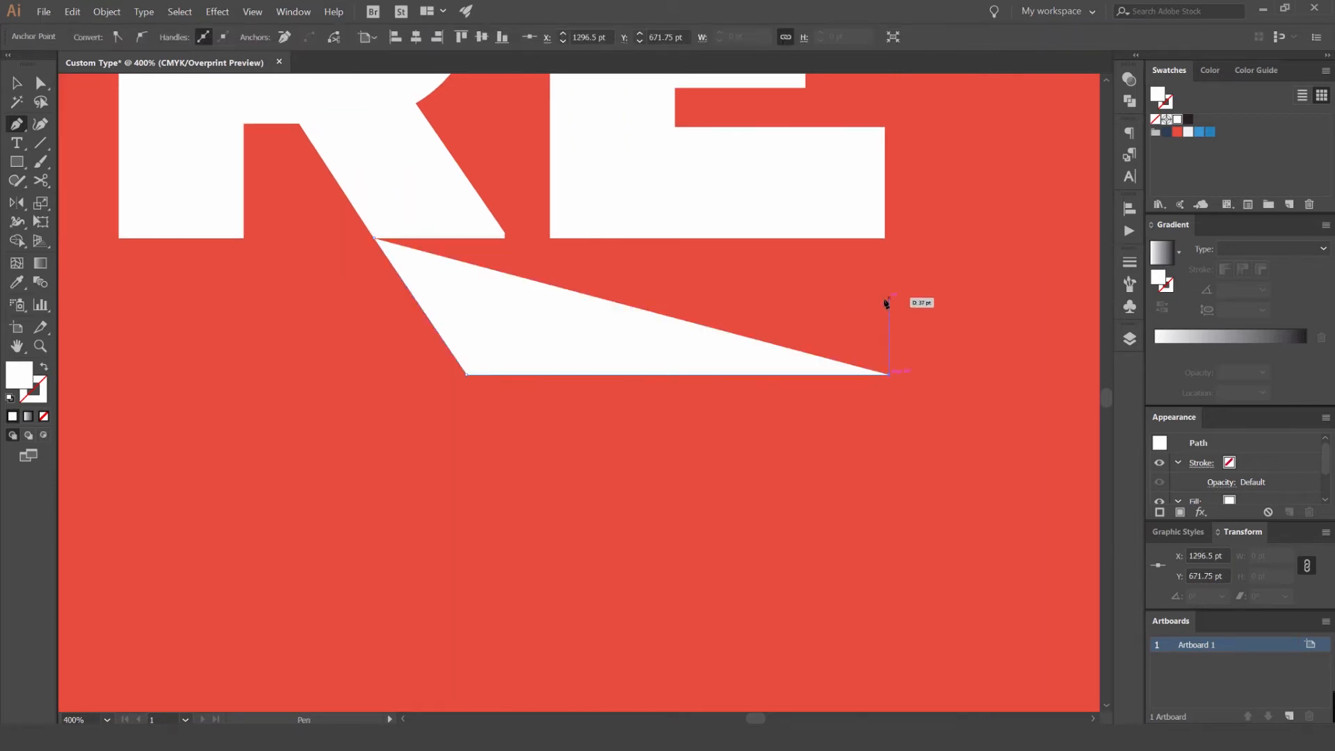
shift+click(888, 306)
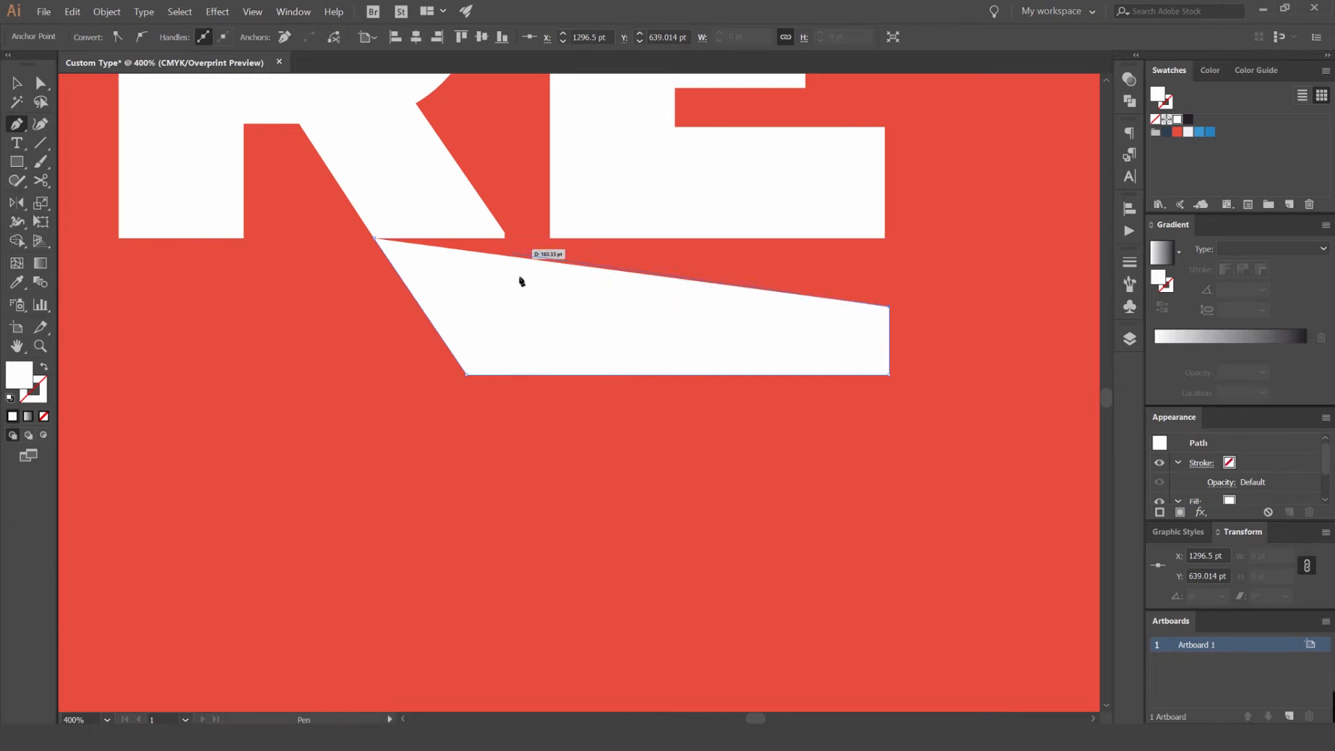
shift+click(551, 311)
scroll(453, 210, up, 3)
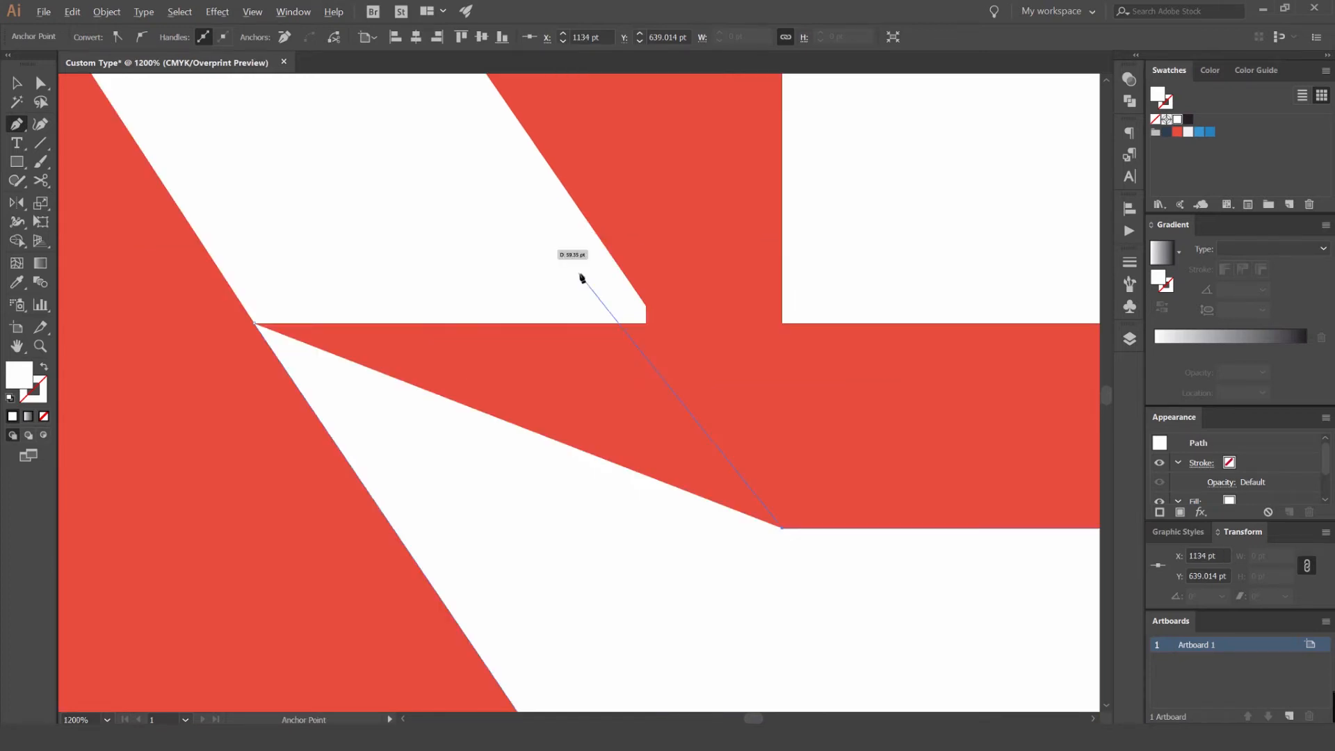
click(647, 306)
key(v)
click(703, 308)
- Move the inner corner anchor of the leg extension horizontally right to X 1138.333 pt
key(a)
drag(783, 529, 809, 529)
scroll(649, 324, up, 4)
scroll(647, 325, up, 1)
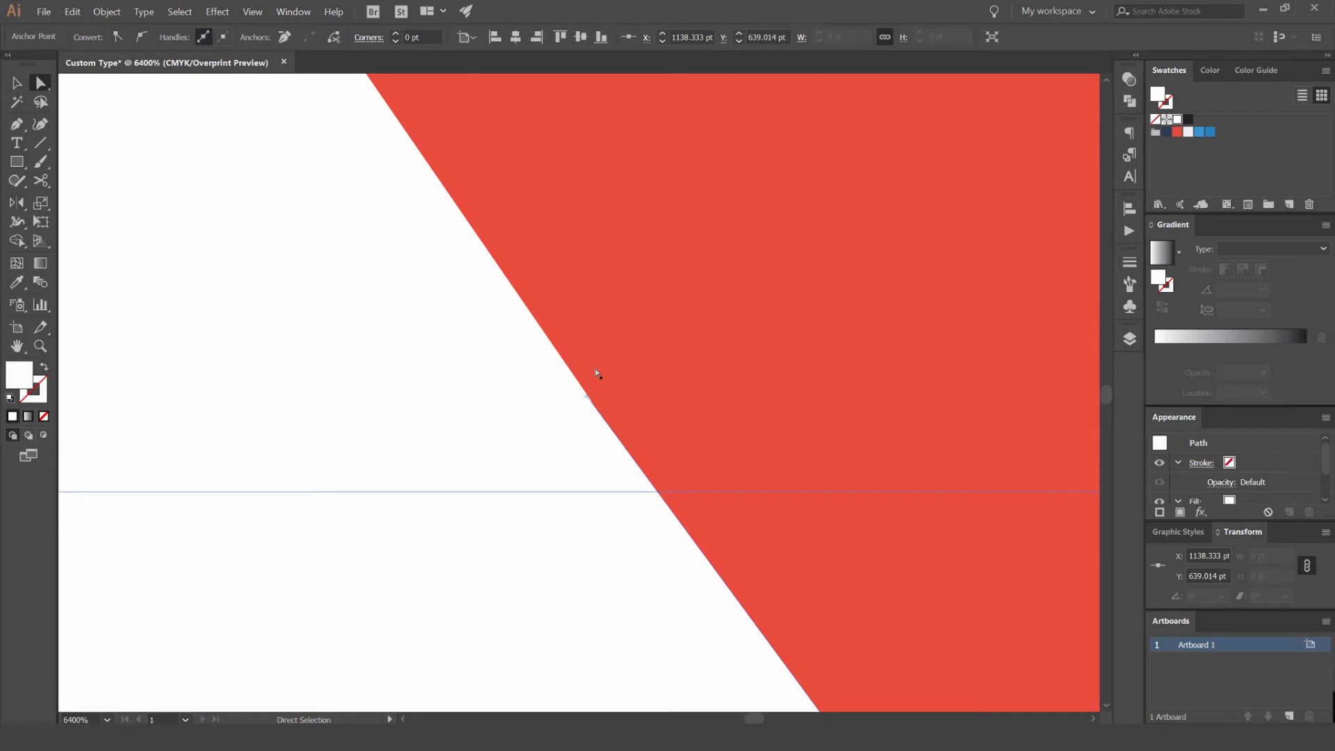
- Reposition the extension's upper anchor to about X 1112.2, Y 603.5 pt so its edge follows the outer edge of the R's leg
click(588, 398)
scroll(588, 398, up, 1)
mouse_move(586, 407)
mouse_down()
mouse_move(593, 435)
mouse_move(591, 415)
mouse_up()
click(628, 385)
scroll(582, 420, up, 3)
click(694, 379)
drag(638, 224, 635, 215)
scroll(668, 215, down, 10)
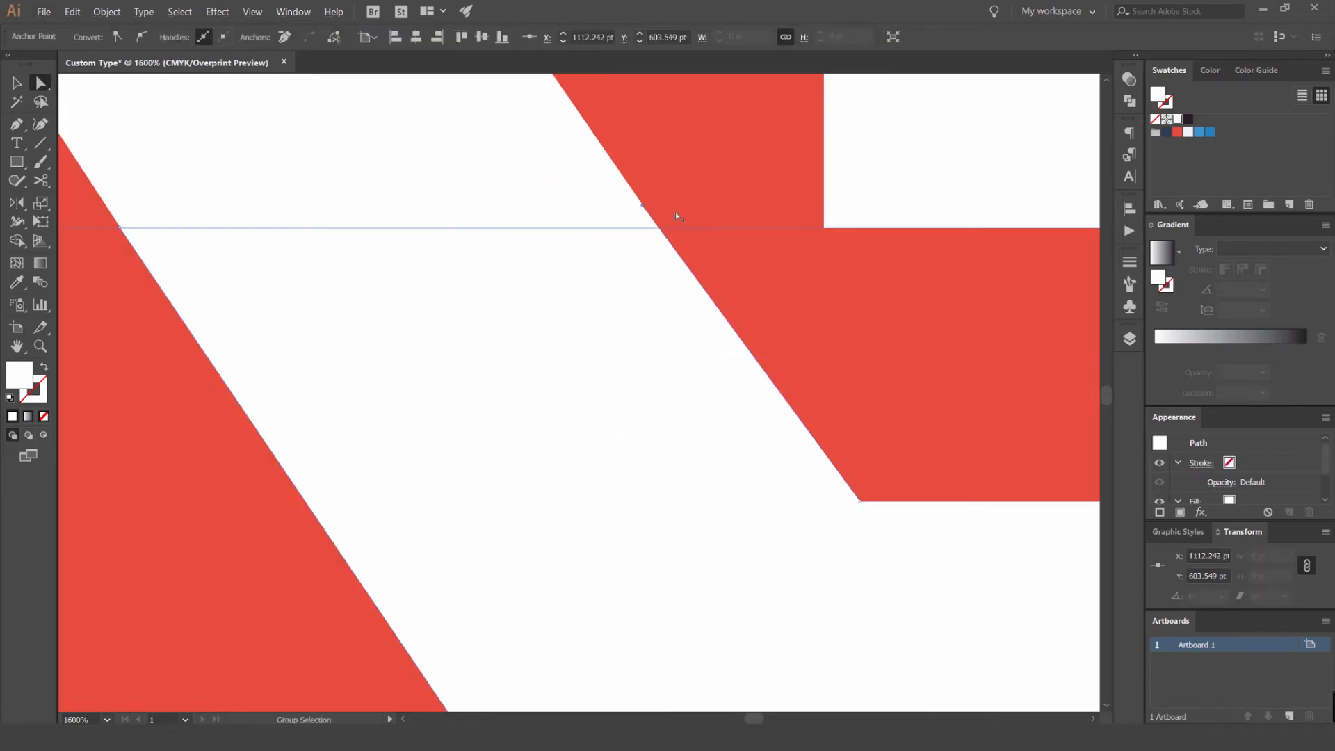
key(v)
click(516, 320)
scroll(551, 286, down, 2)
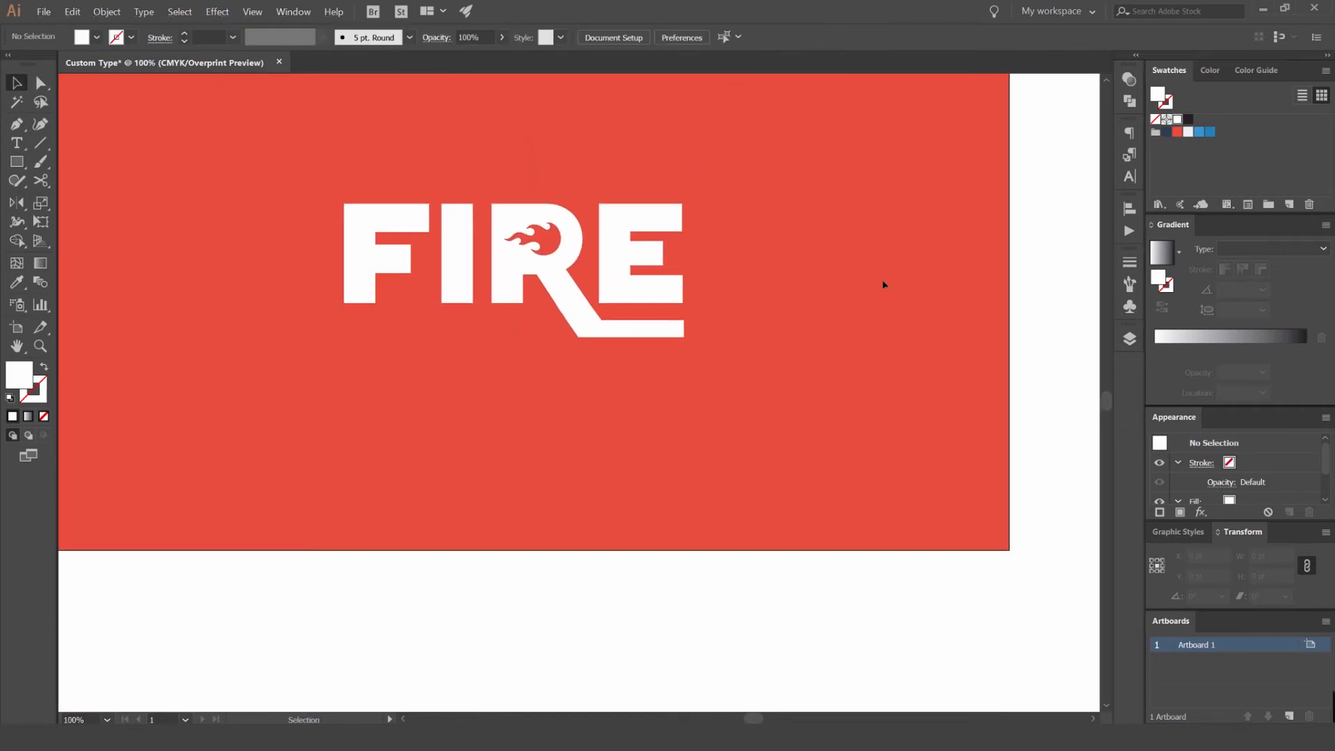
- Move the inner corner anchor of the leg extension slightly left so its edge stays in line with the R's leg
scroll(726, 302, up, 3)
key(a)
click(749, 336)
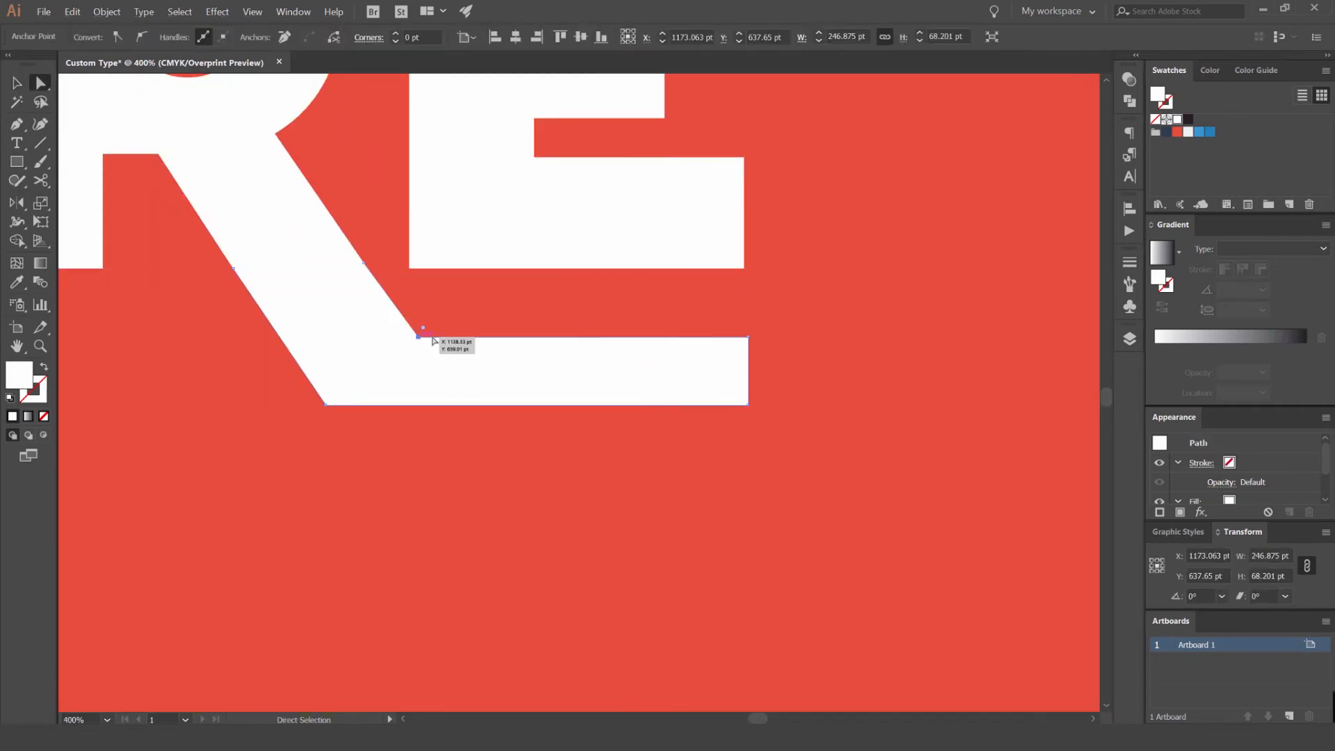
ctrl+click(812, 343)
scroll(820, 344, down, 3)
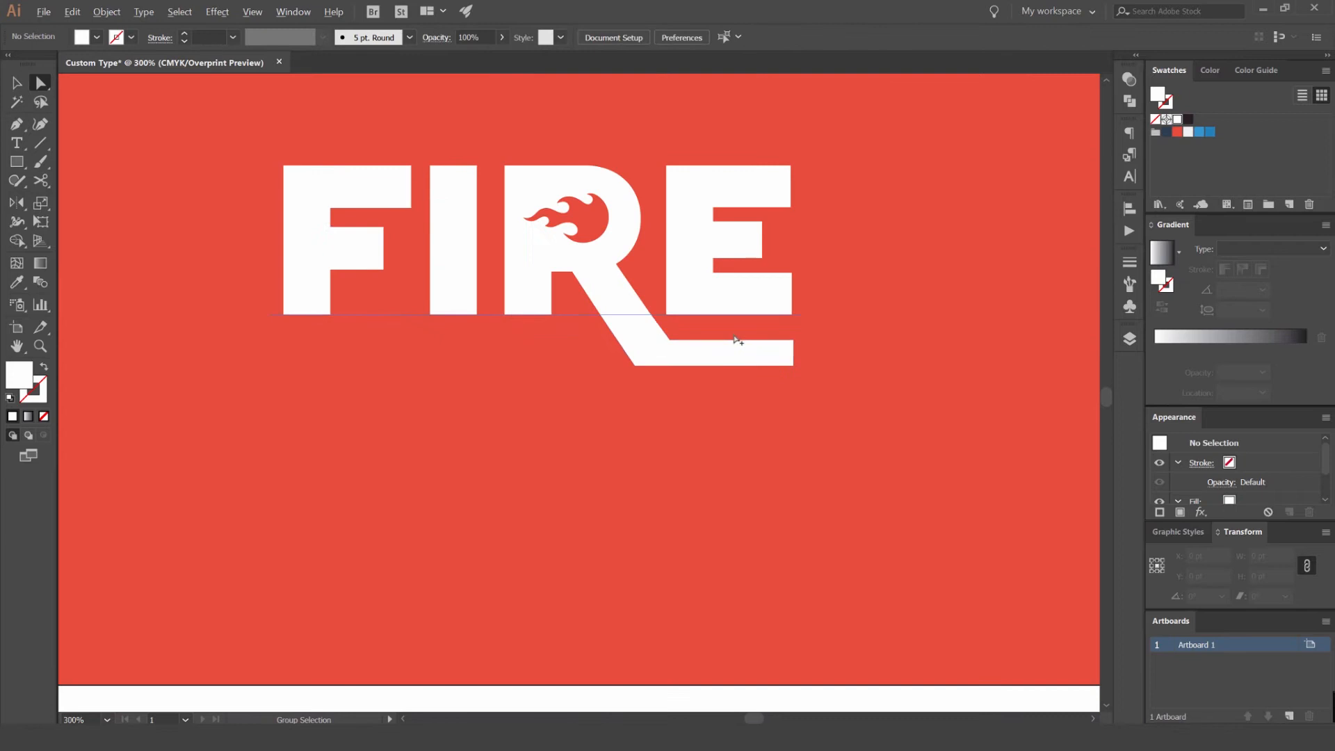
scroll(738, 341, up, 2)
click(541, 323)
scroll(541, 323, up, 3)
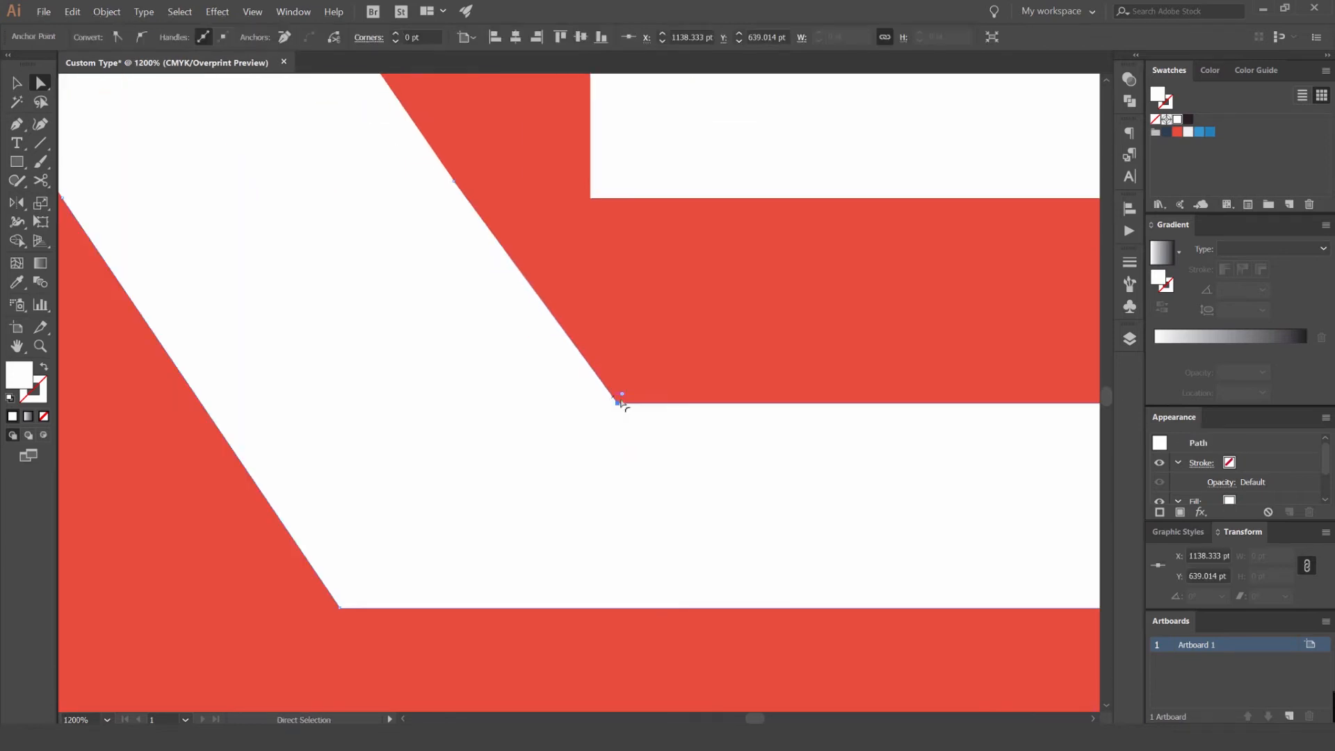
drag(609, 405, 603, 404)
- Raise the two upper anchors of the horizontal bar in small steps to narrow the gap beneath the E
scroll(612, 401, down, 4)
click(862, 401)
shift+click(612, 402)
key(Up)
key(Up)
key(Up)
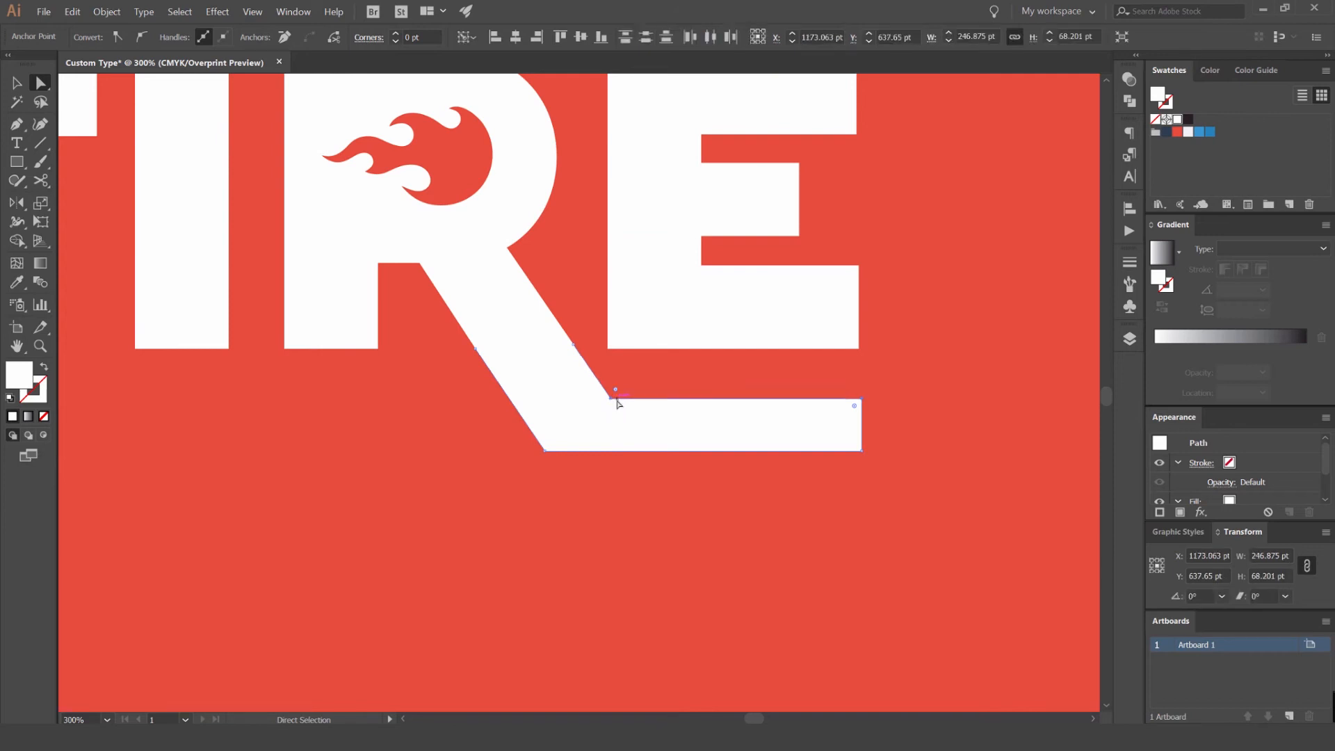
key(Up)
key(Up)
key(Up)
key(Up)
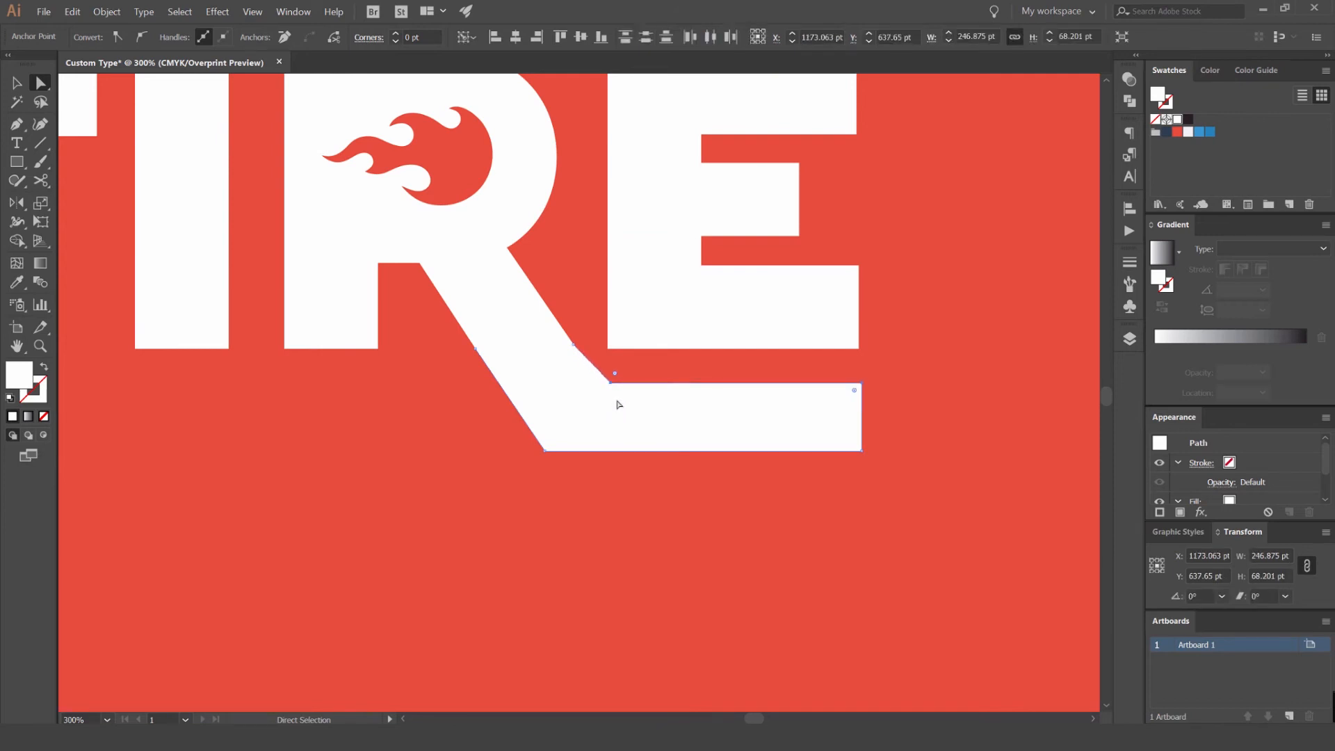
key(v)
click(921, 295)
scroll(925, 290, down, 2)
scroll(912, 289, up, 3)
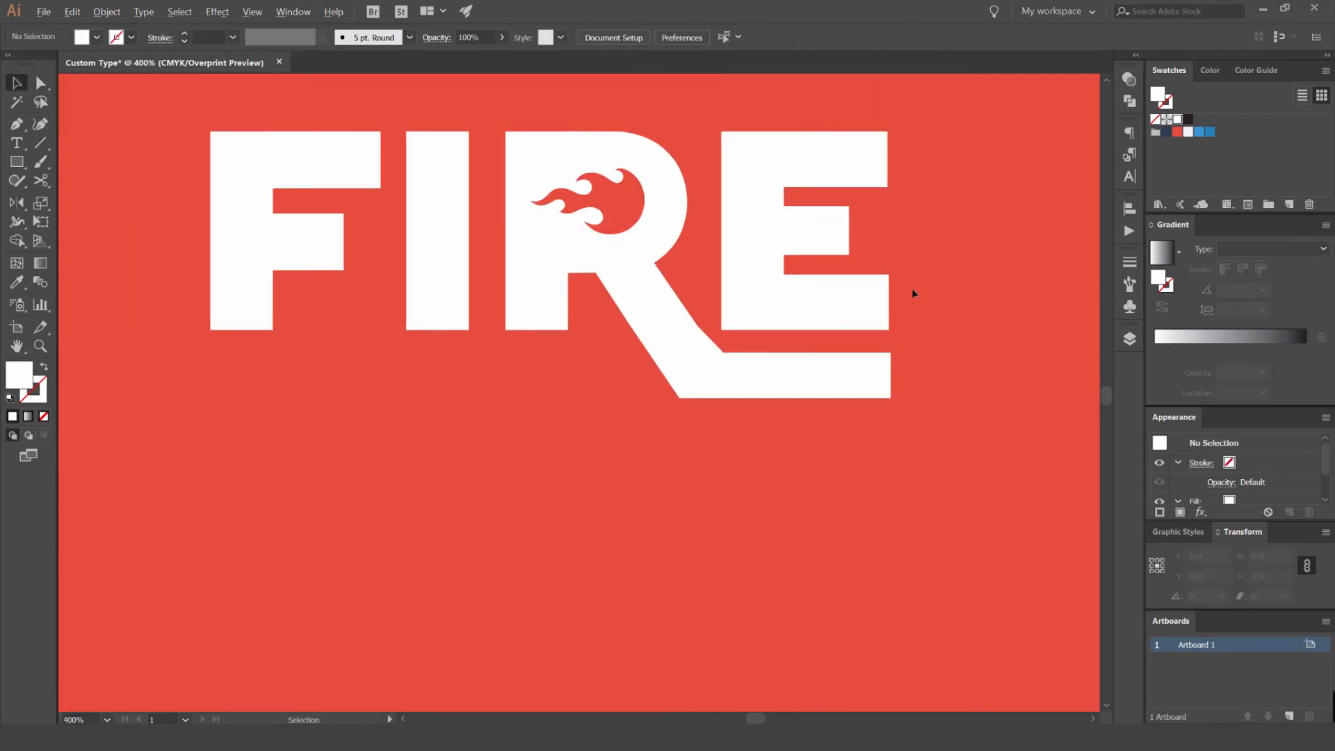
- Draw a blue reference rectangle about 91 × 54 pt over the E's lowest arm and place it on the end of the bar
drag(898, 295, 785, 303)
key(m)
drag(752, 261, 567, 372)
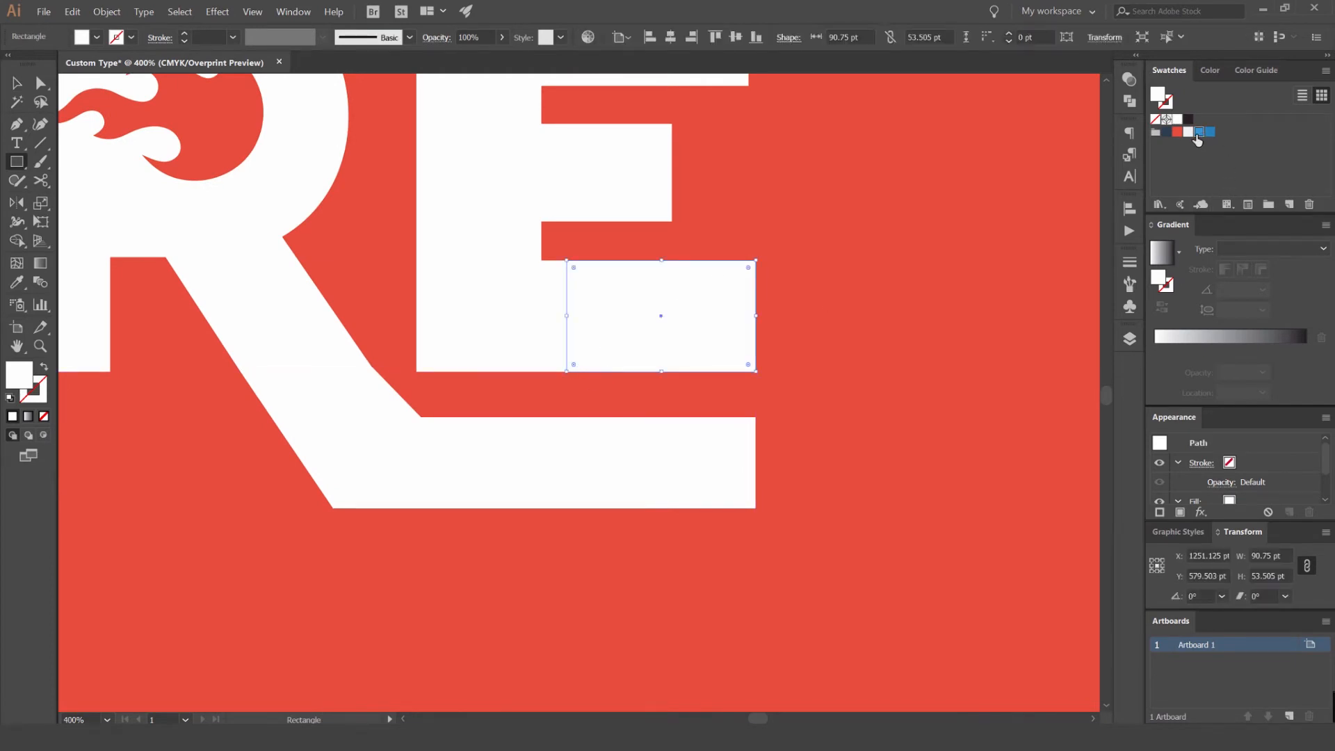
click(1197, 135)
key(v)
drag(730, 302, 721, 462)
- Lower the bar's two bottom anchors to the reference rectangle's bottom edge so the bar matches the thickness of the E's arm
click(527, 468)
key(a)
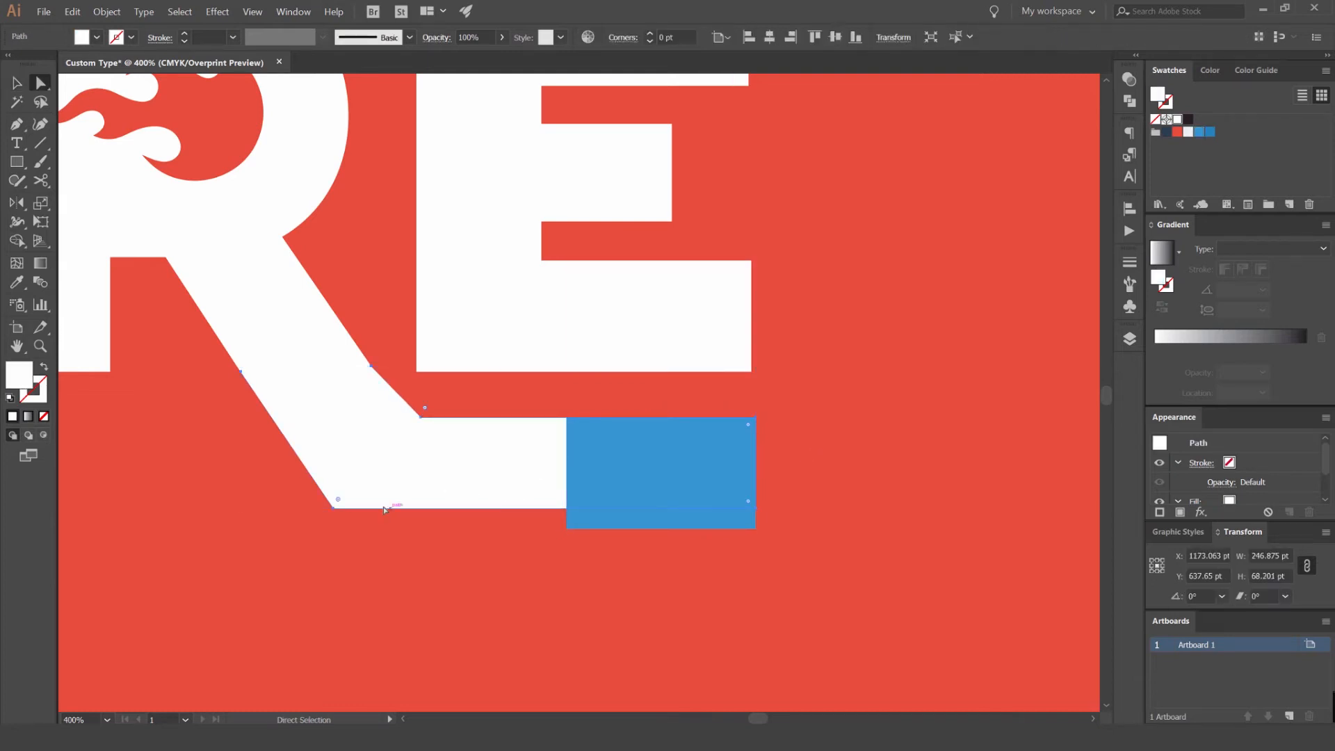
click(339, 514)
shift+click(756, 510)
drag(756, 510, 756, 529)
key(v)
key(ctrl+shift+a)
- Delete the blue reference rectangle from the end of the bar
click(738, 474)
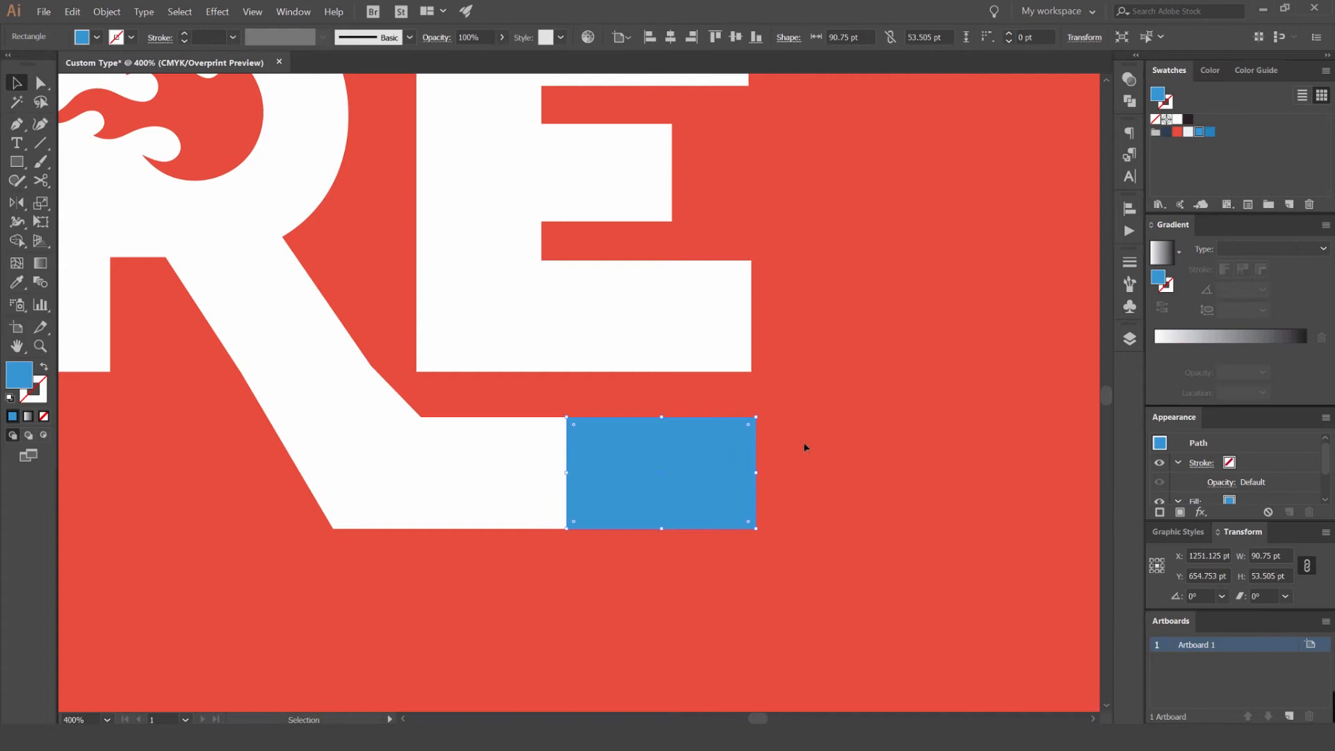
click(828, 444)
drag(697, 459, 783, 419)
click(783, 419)
key(Delete)
- Move the bar's inner corner anchor horizontally left so its diagonal edge continues the slope of the R's leg
scroll(465, 365, up, 3)
key(a)
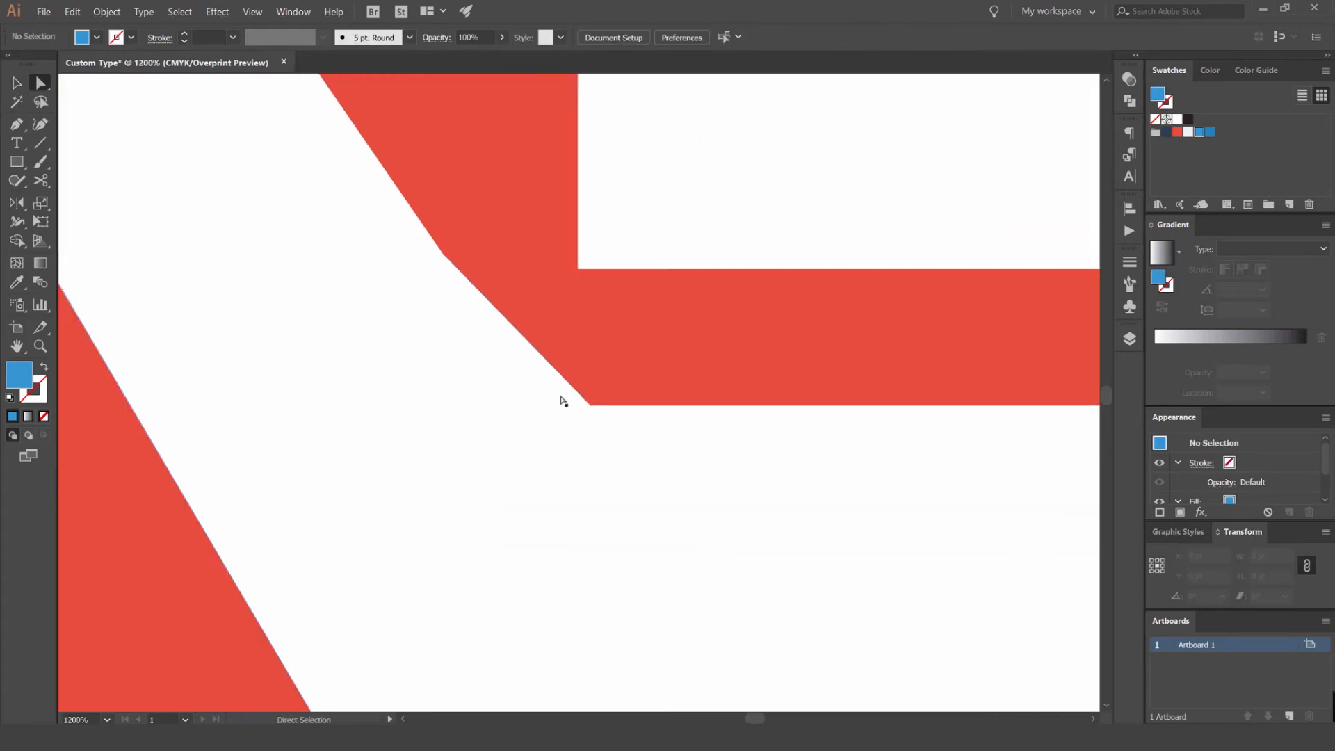
drag(591, 406, 555, 405)
scroll(549, 379, down, 4)
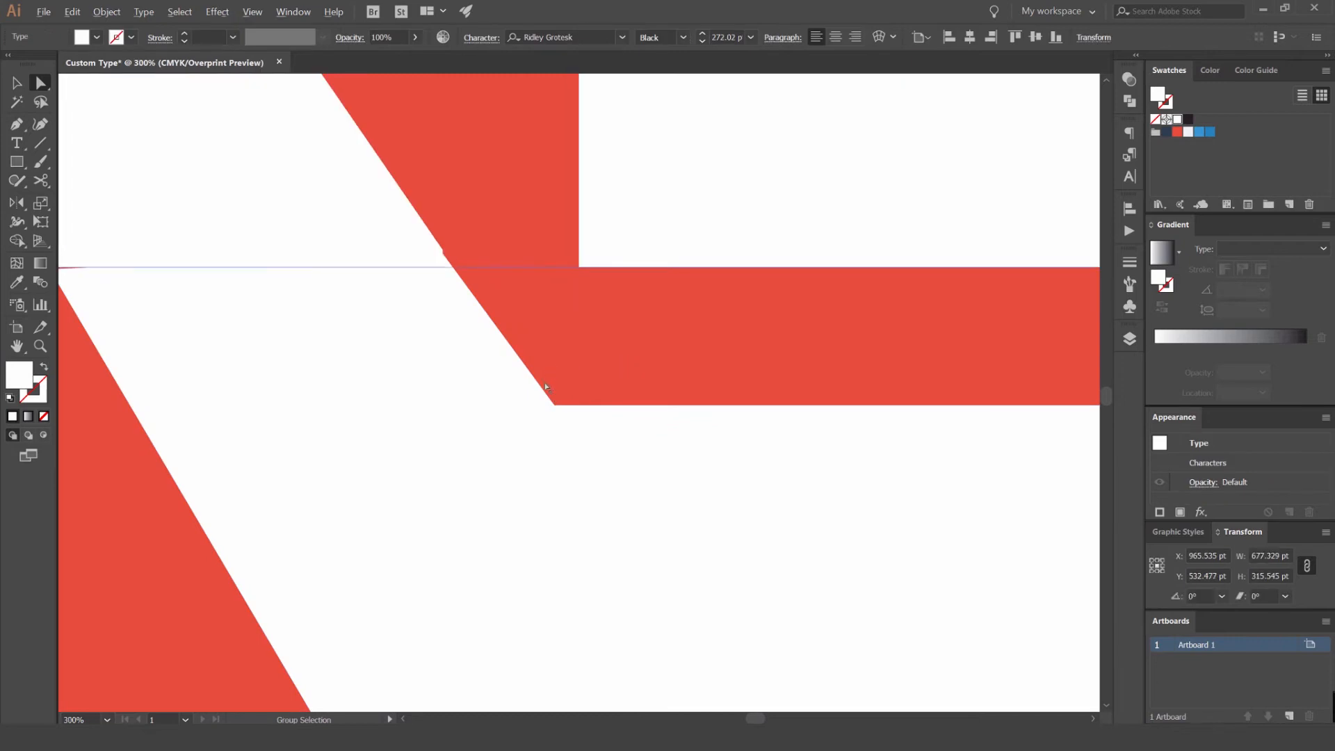
- Move the extension's outer bottom corner to X 1098.125 pt and adjust its outer upper anchor to close the sliver against the R's leg
scroll(596, 362, up, 3)
key(v)
key(a)
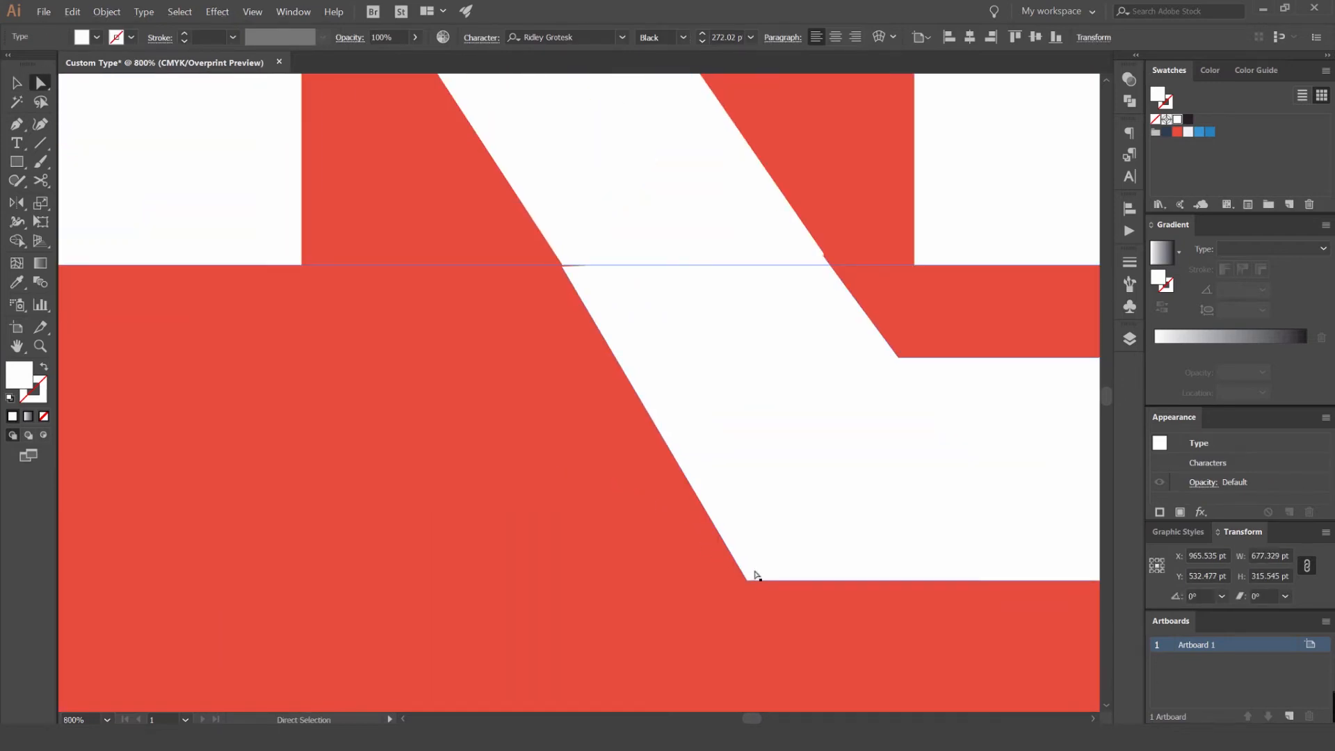
click(748, 578)
scroll(567, 269, up, 2)
scroll(582, 267, up, 5)
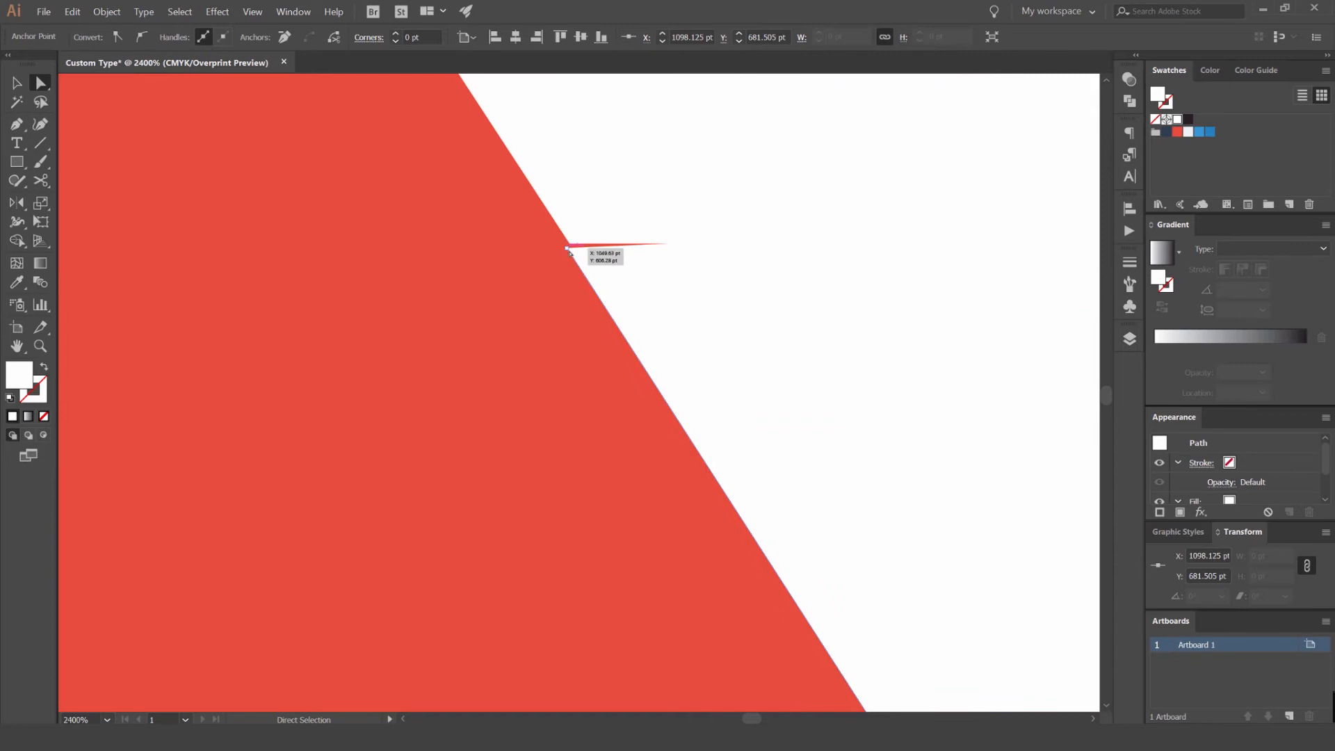
drag(608, 216, 593, 215)
scroll(552, 337, down, 8)
scroll(552, 337, down, 2)
key(v)
click(534, 401)
- Switch the document view from Overprint Preview back to GPU Preview
scroll(580, 338, up, 3)
drag(789, 248, 844, 263)
scroll(844, 261, down, 1)
scroll(838, 259, down, 2)
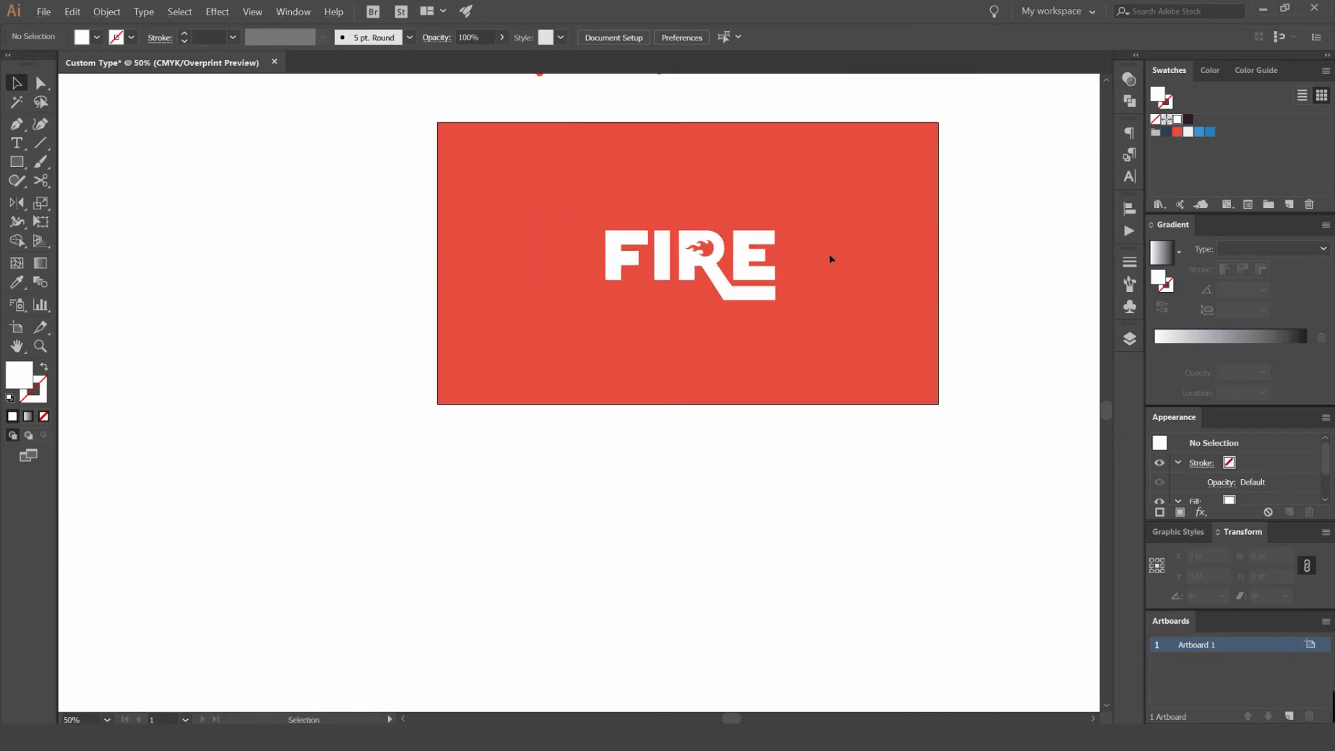
scroll(834, 242, down, 1)
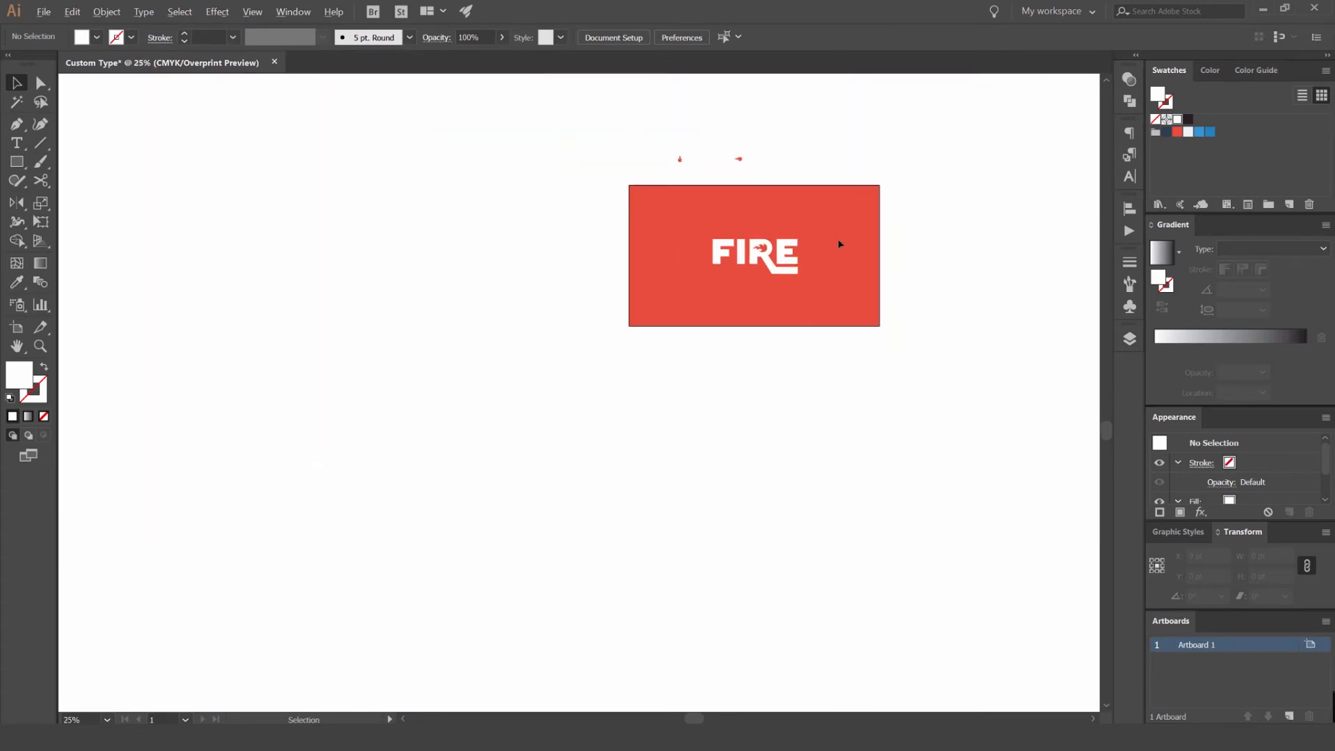
scroll(825, 241, up, 2)
key(ctrl+alt+shift+y)
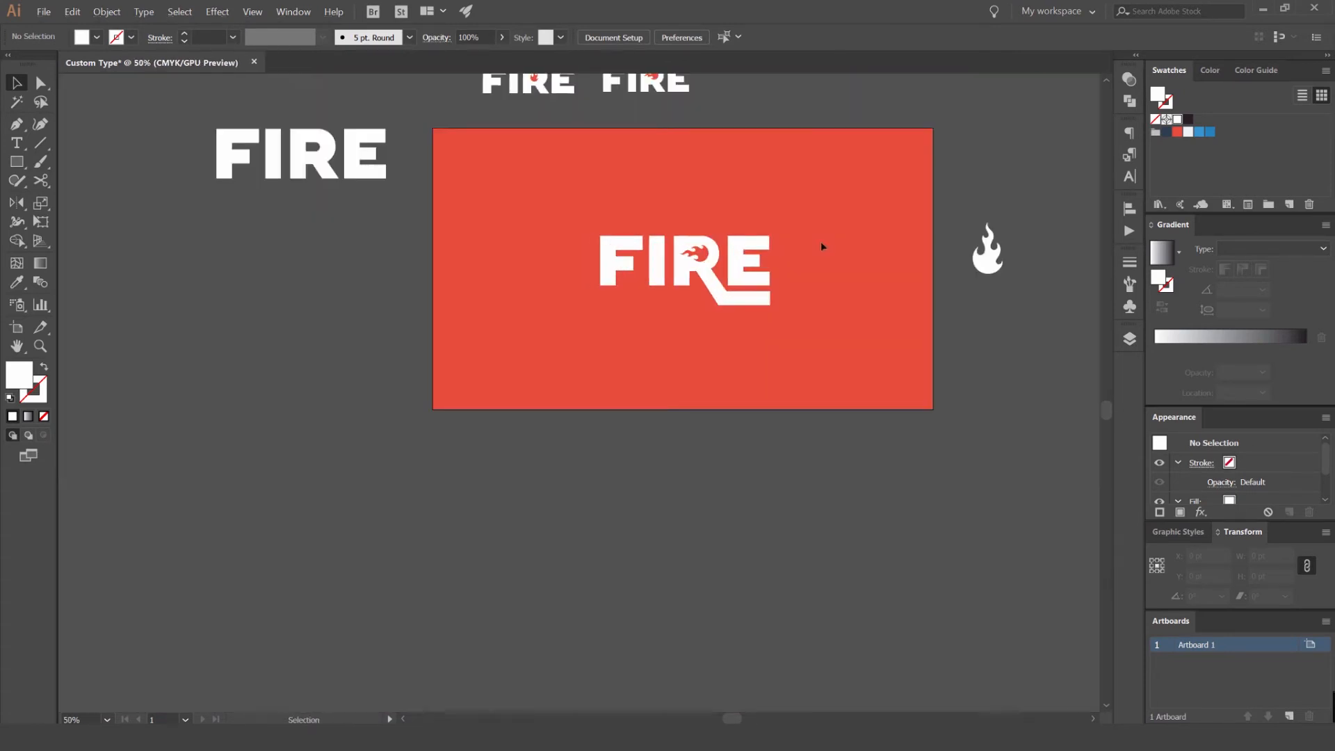
- Place a copy of the extended FIRE lettering beside the saved variations above the artboard, scaled to about 495 × 231 pt
drag(821, 241, 754, 278)
drag(619, 323, 742, 127)
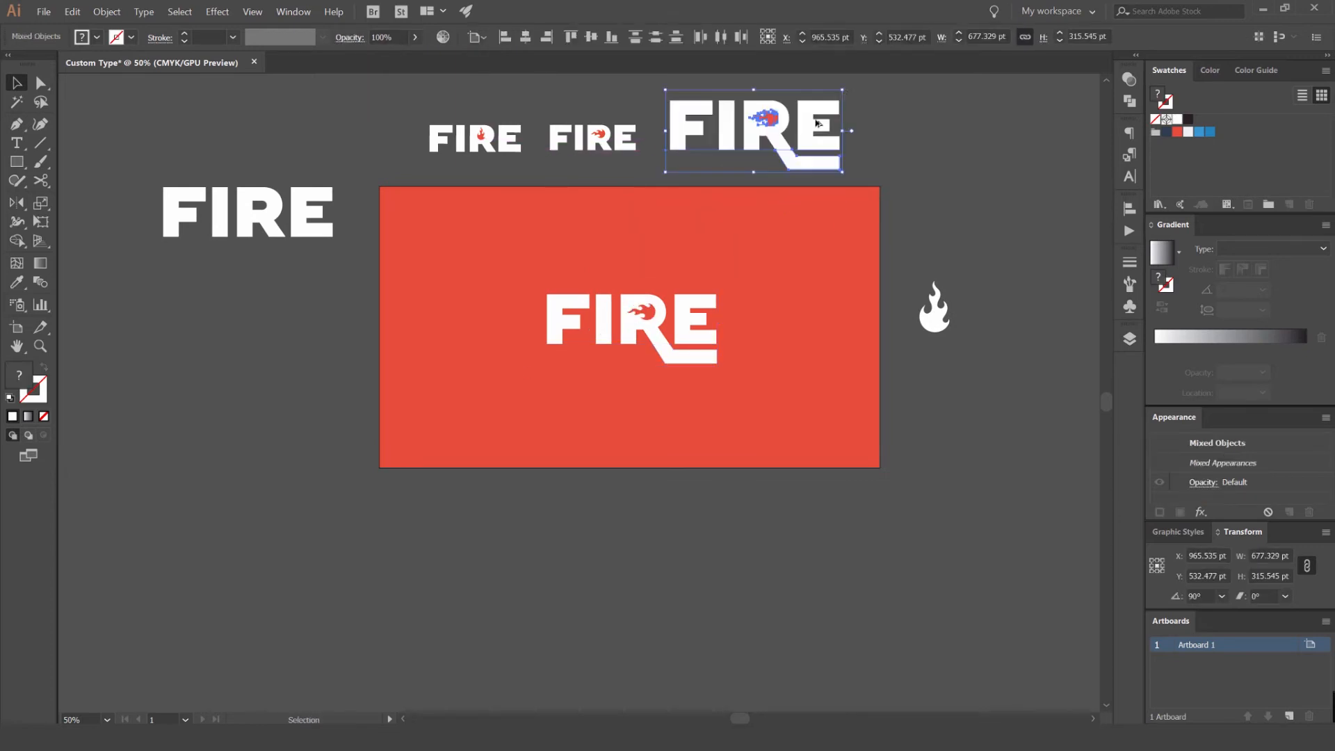
drag(839, 98, 819, 94)
drag(799, 118, 775, 126)
click(800, 190)
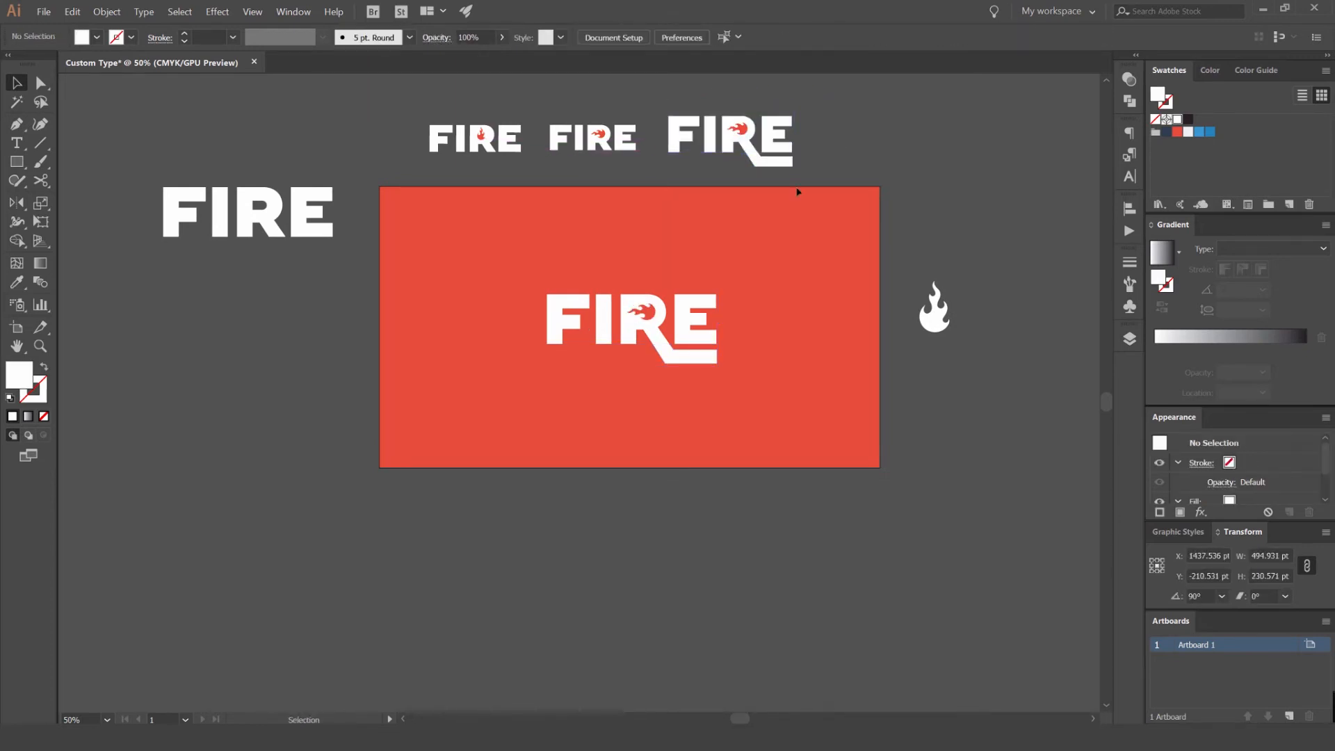
- Try moving the FIRE text away from its leg extension and deleting its final E
scroll(639, 378, up, 2)
click(765, 345)
click(750, 286)
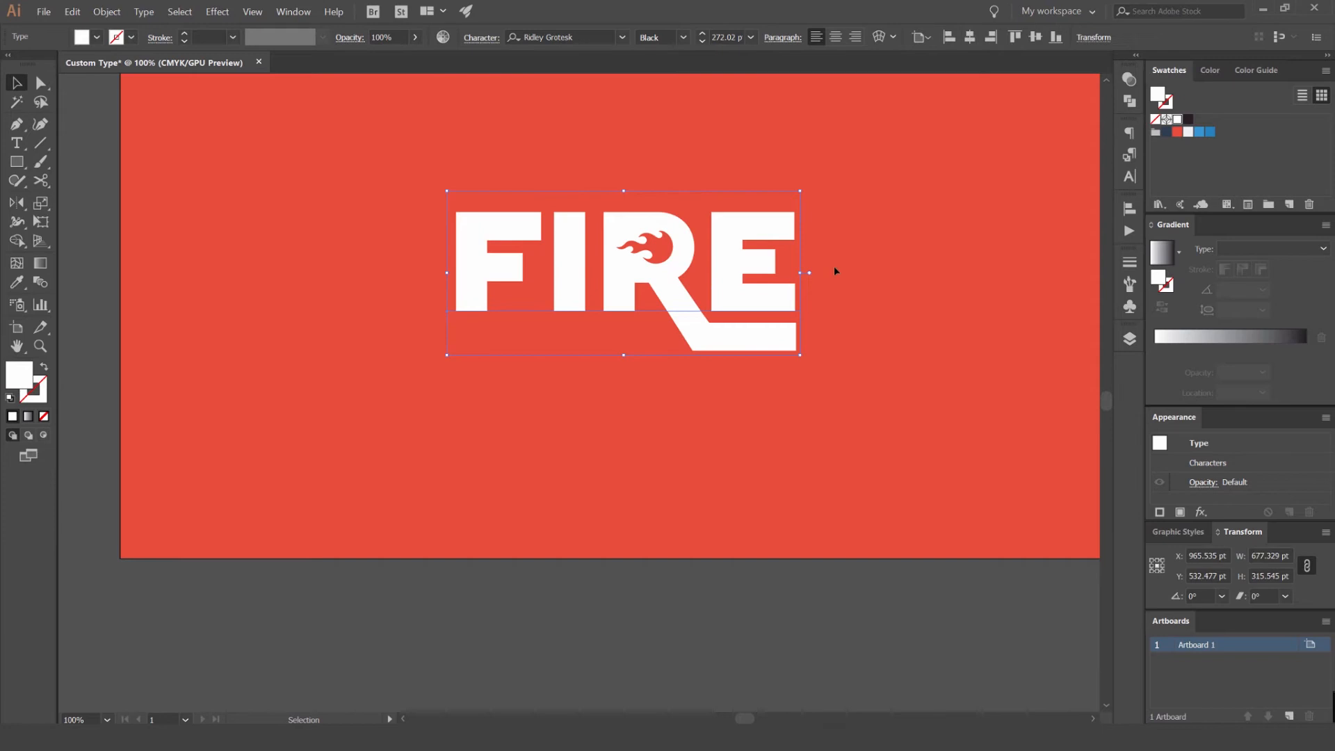
drag(754, 266, 632, 413)
key(ctrl+z)
key(t)
click(772, 260)
key(BackSpace)
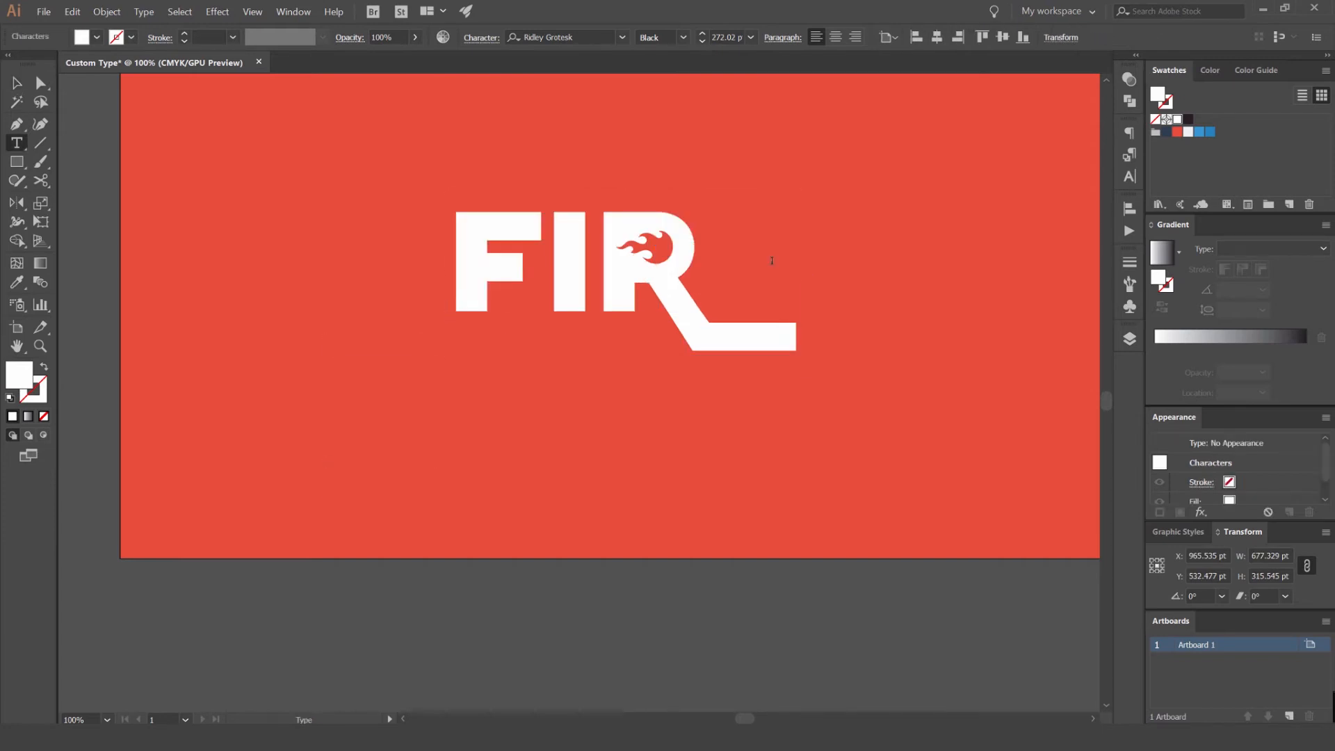
key(ctrl+z)
click(17, 83)
click(582, 131)
- Draw a white rectangle about 60 × 266 pt over the I to lengthen it to the bottom of the R's bar
drag(626, 142, 558, 137)
drag(773, 174, 705, 165)
scroll(619, 185, up, 1)
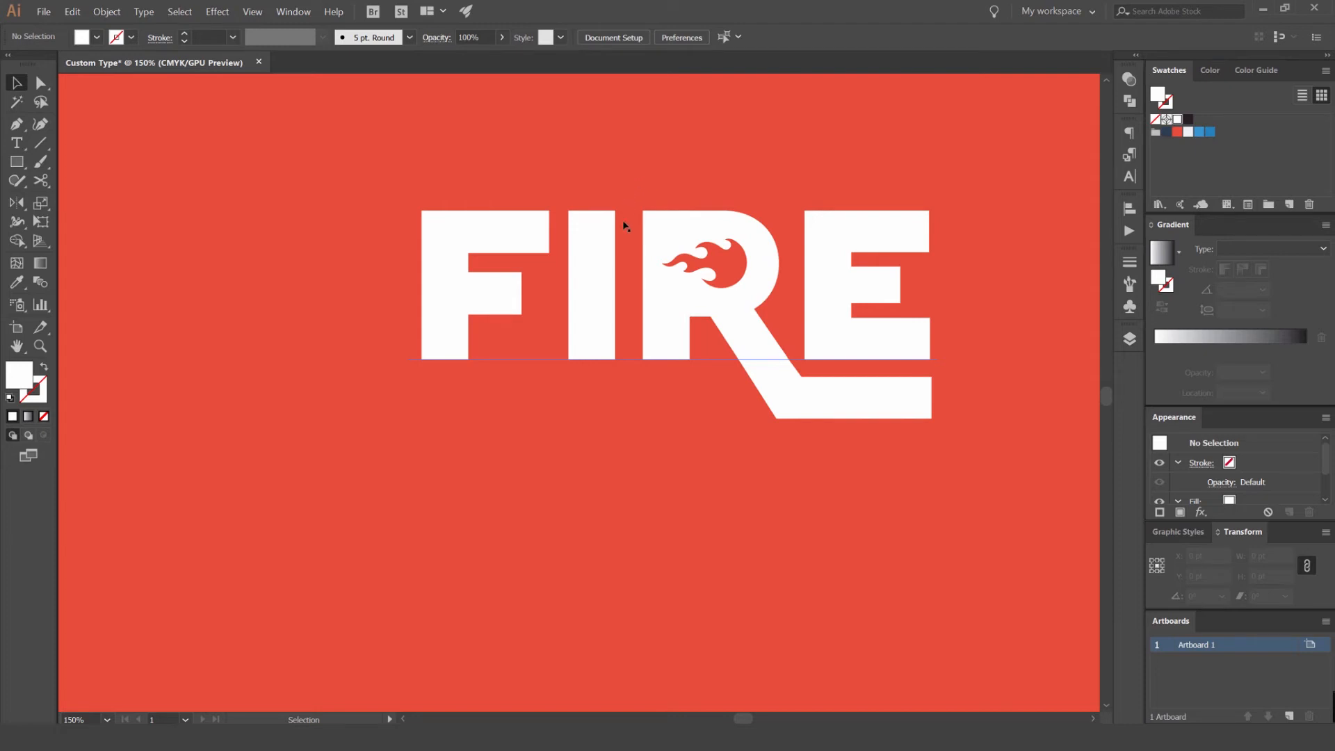
scroll(625, 210, up, 3)
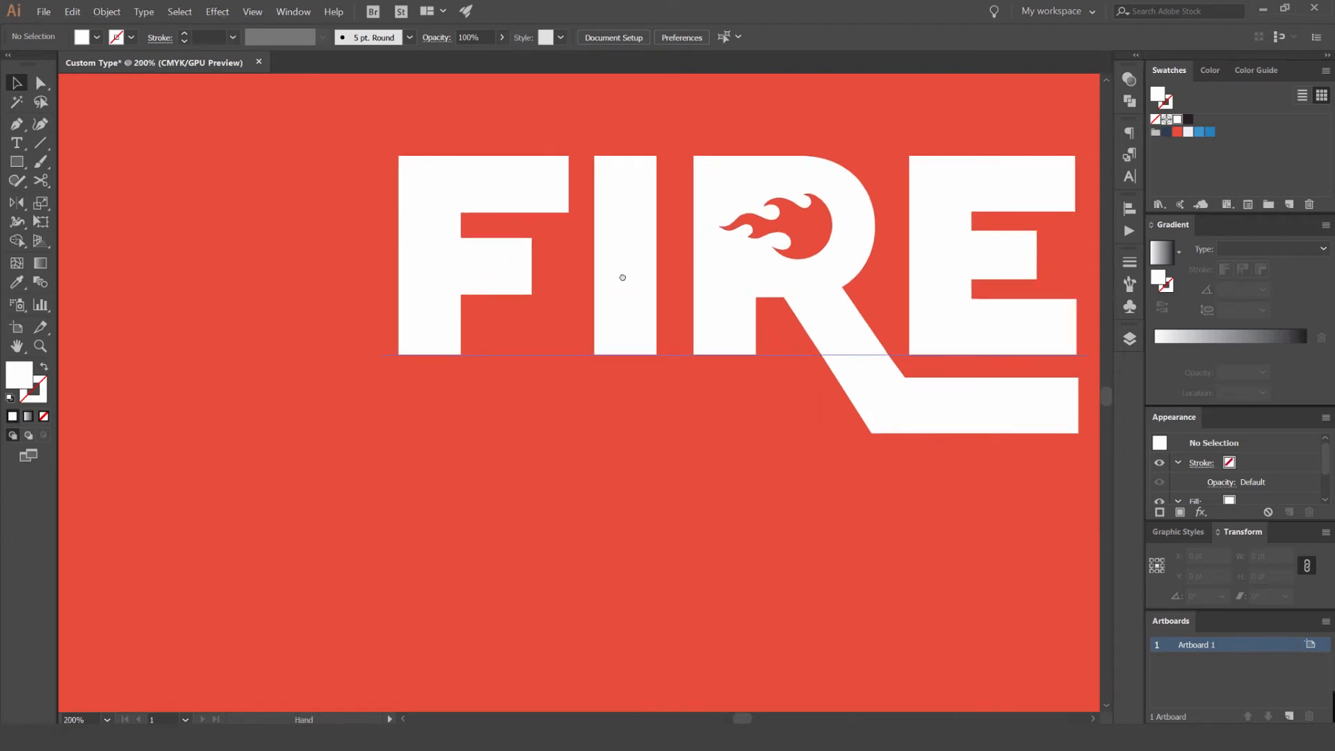
key(m)
scroll(597, 194, up, 1)
drag(597, 194, 635, 505)
scroll(690, 606, down, 1)
key(v)
click(694, 612)
click(659, 615)
key(ctrl+minus)
key(ctrl+minus)
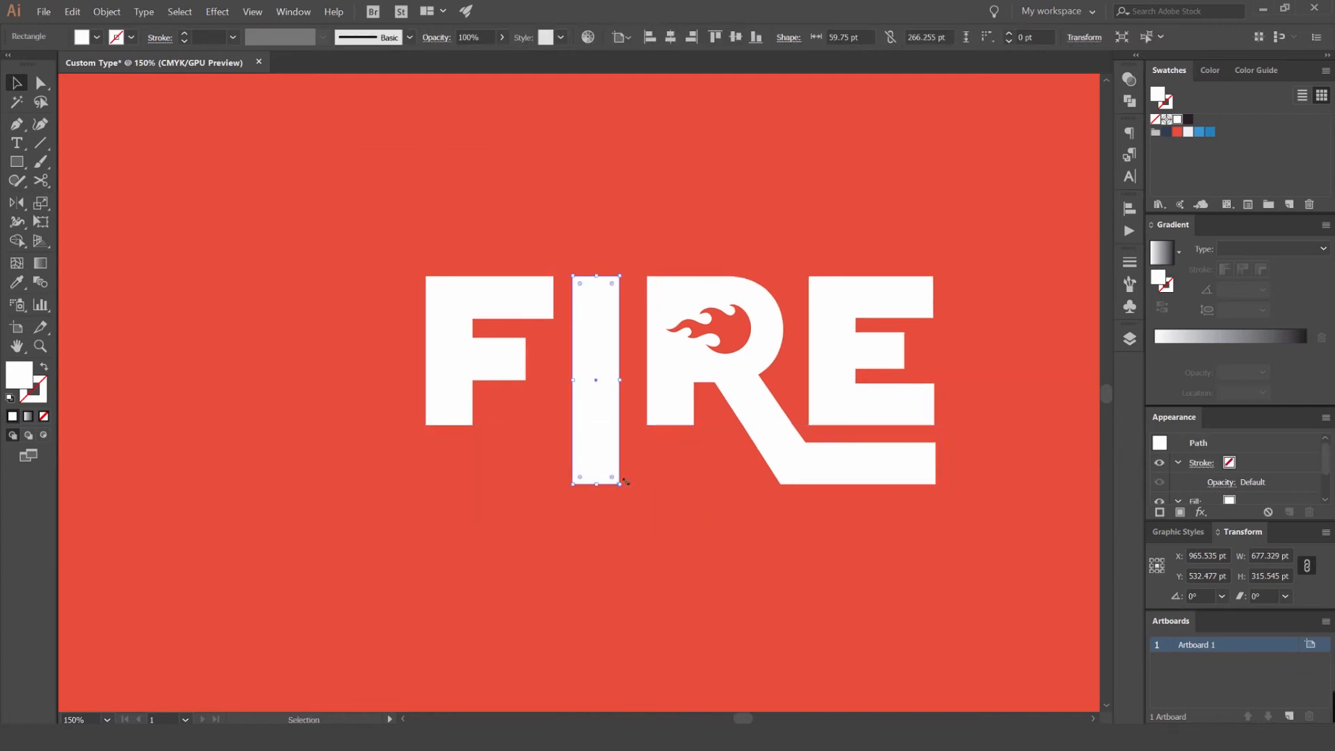
- Draw a white rectangle about 60 × 104 pt that extends the R's vertical stem down to the bar's bottom edge
scroll(607, 480, up, 1)
click(844, 477)
click(724, 462)
click(701, 406)
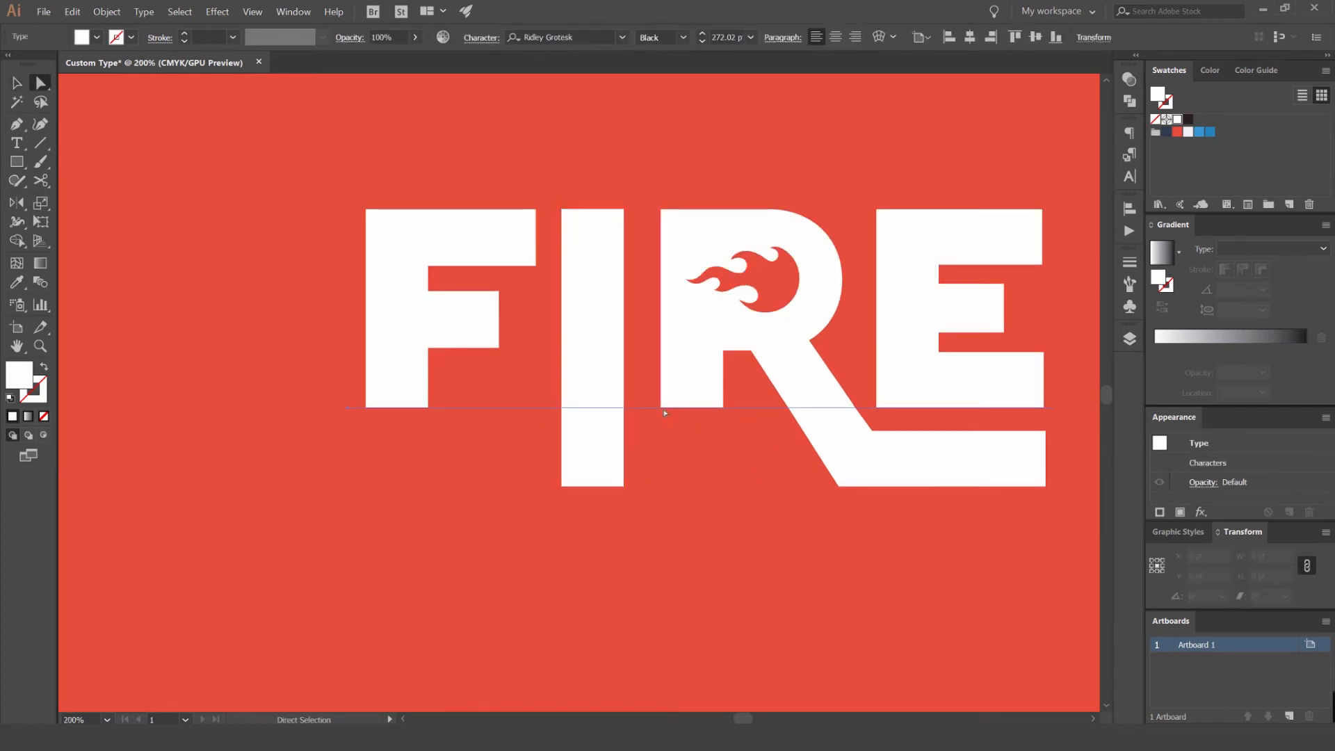
key(m)
drag(661, 379, 724, 486)
key(v)
click(783, 556)
- Examine the lengthened I and R stems up close and in the context of the whole artboard
scroll(783, 557, down, 4)
drag(748, 574, 652, 413)
drag(684, 339, 685, 340)
scroll(892, 313, up, 1)
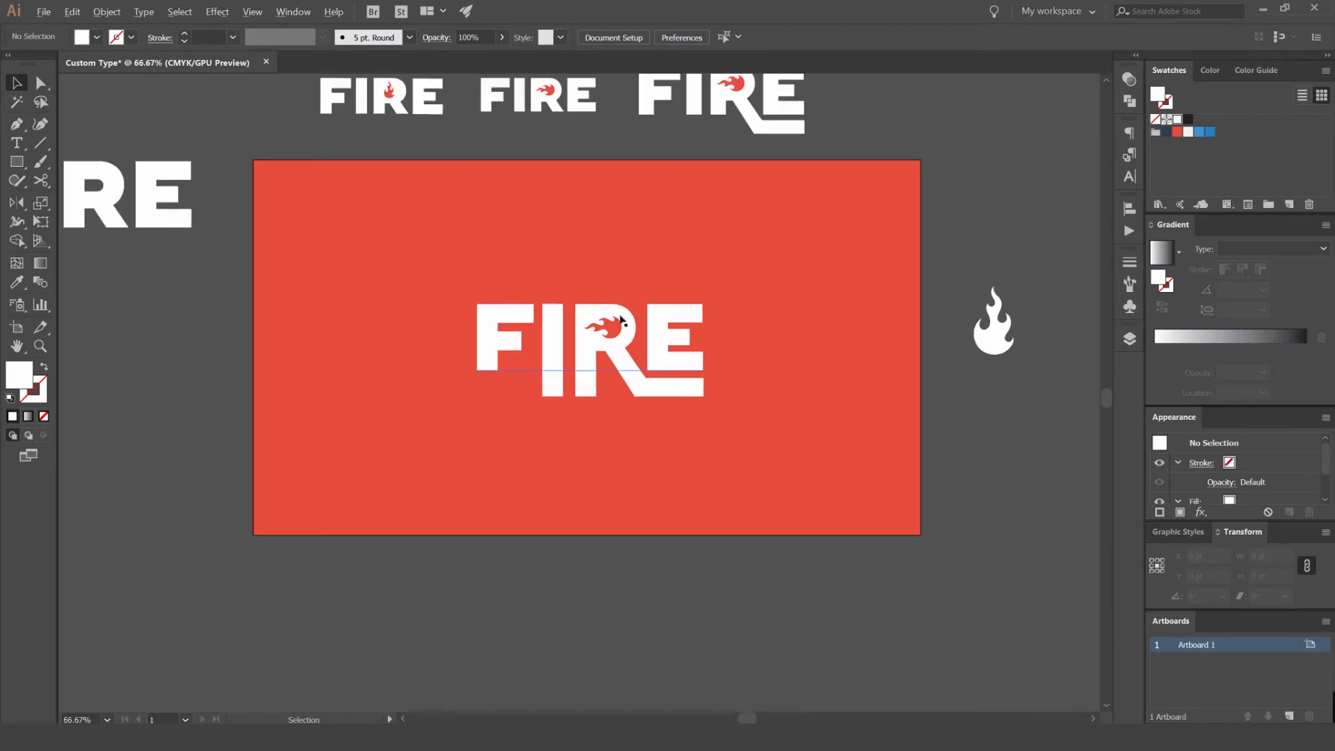
scroll(540, 396, up, 1)
scroll(695, 425, up, 2)
click(745, 439)
drag(805, 401, 643, 418)
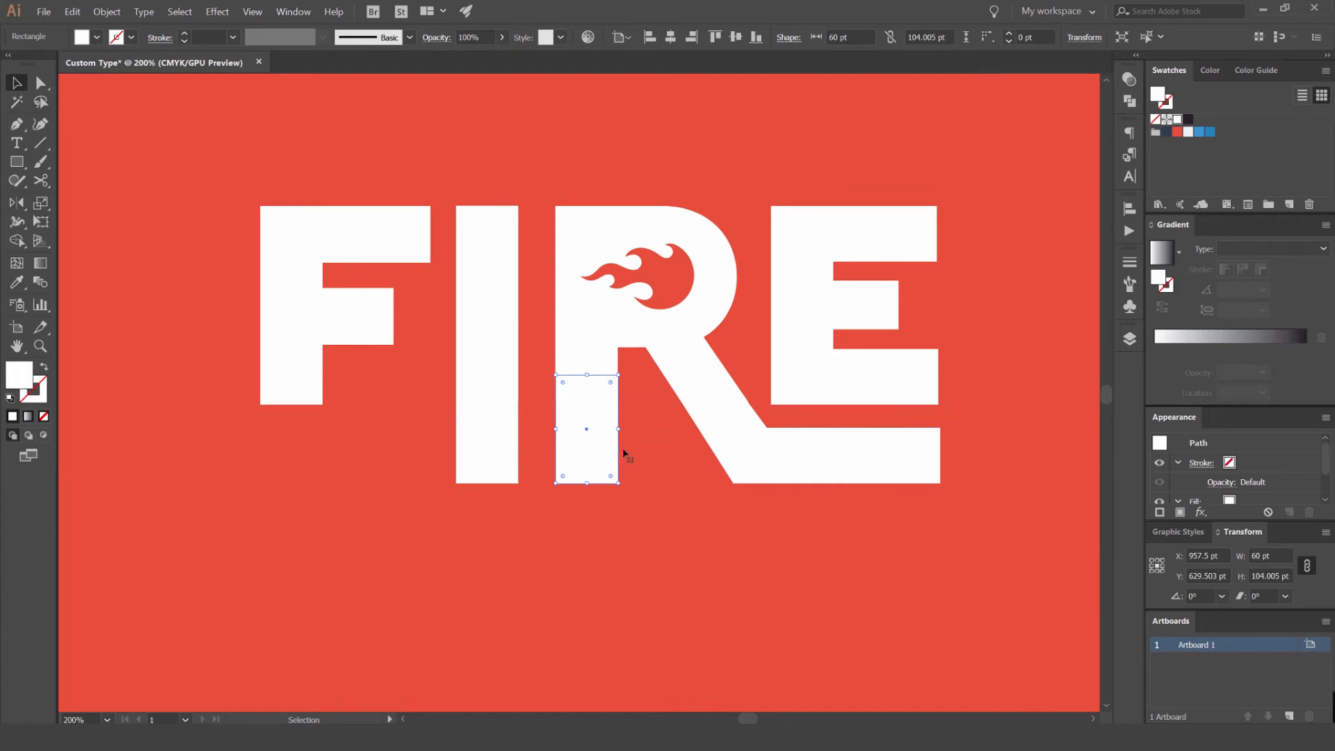
click(378, 497)
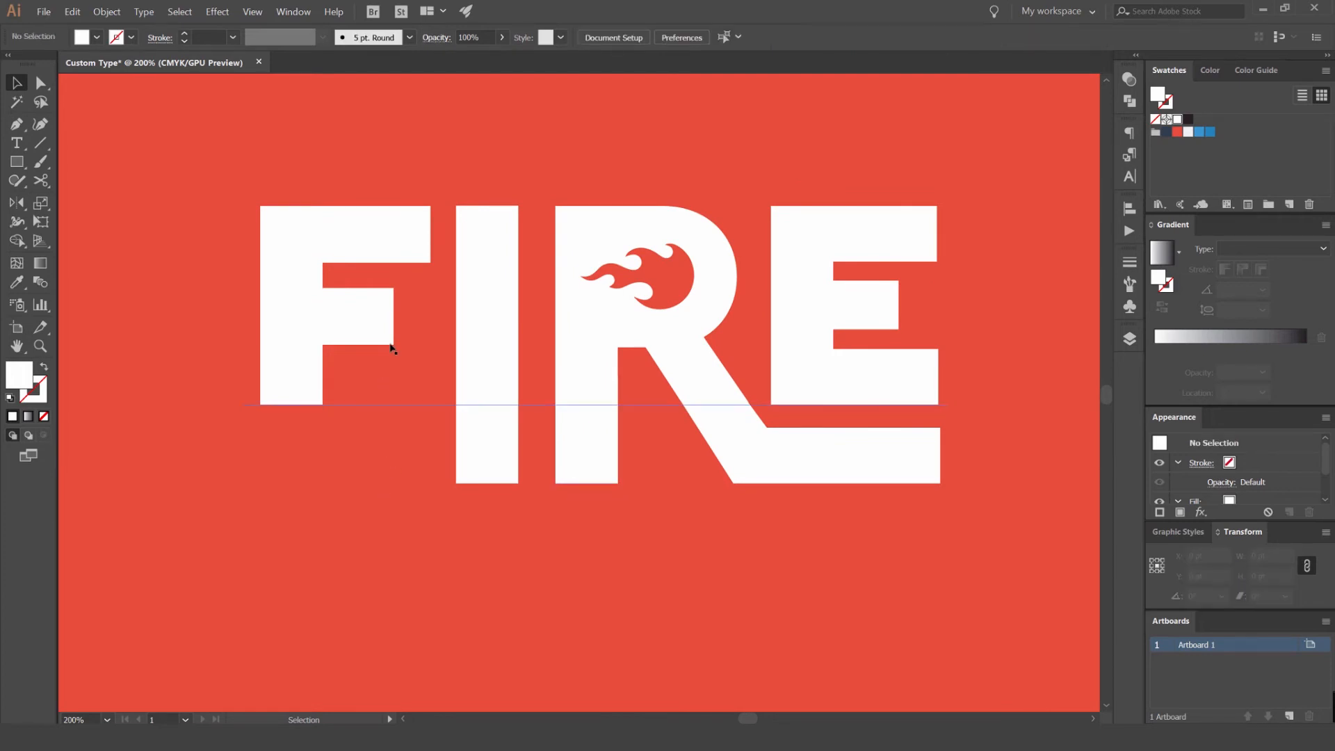
scroll(336, 378, down, 4)
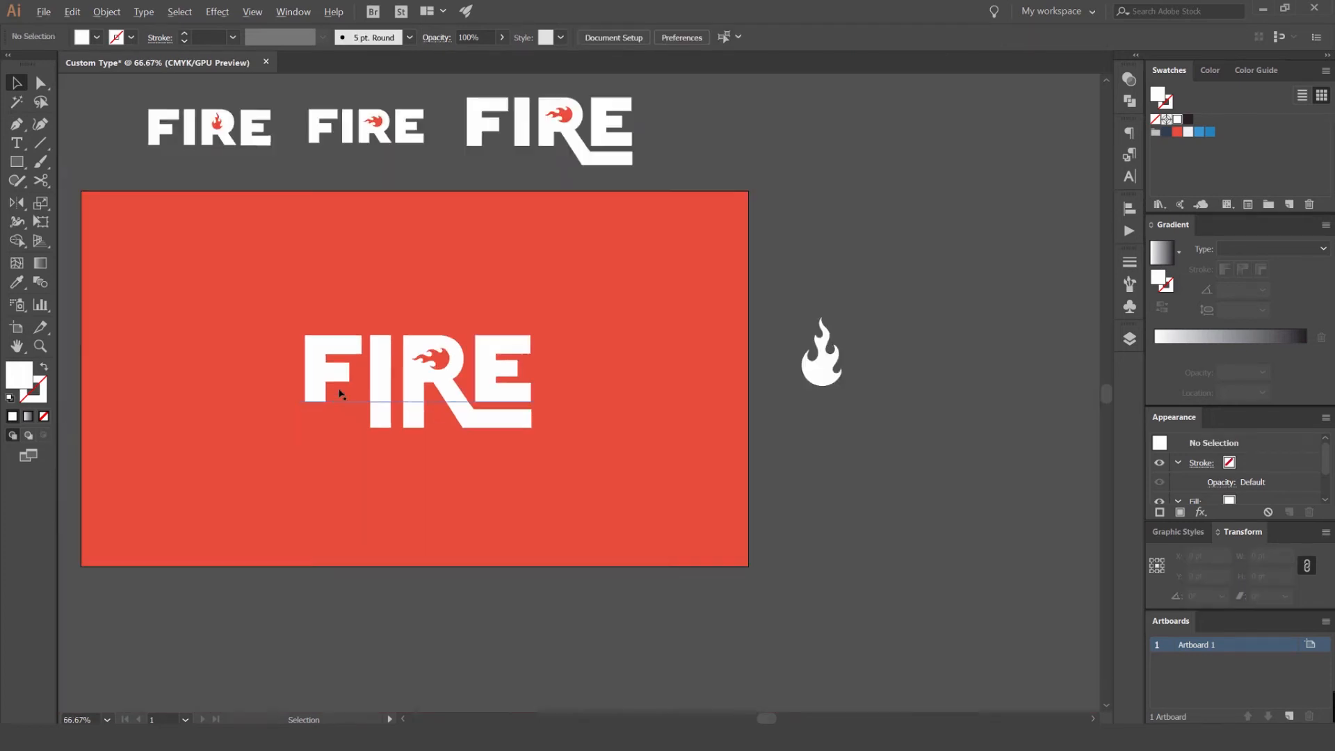
- Draw a white rectangle about 60 × 91 pt that extends the F's stem down to the level of the I and R
scroll(352, 375, up, 5)
key(m)
drag(469, 253, 558, 401)
key(v)
scroll(427, 310, up, 2)
drag(515, 336, 507, 336)
click(400, 349)
- Examine the lengthened F, I and R stems, checking how the F's extension meets its stem
scroll(400, 349, down, 6)
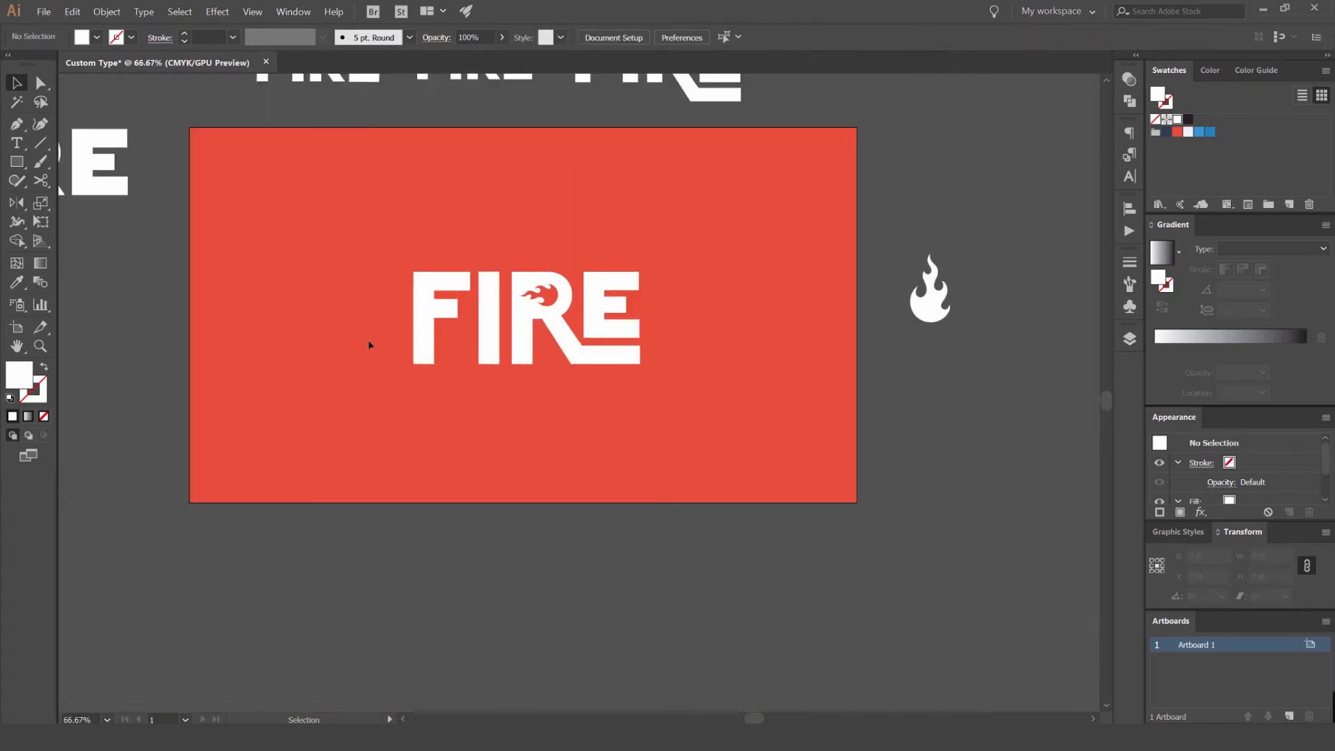
drag(374, 333, 443, 327)
scroll(517, 346, up, 1)
scroll(532, 345, down, 1)
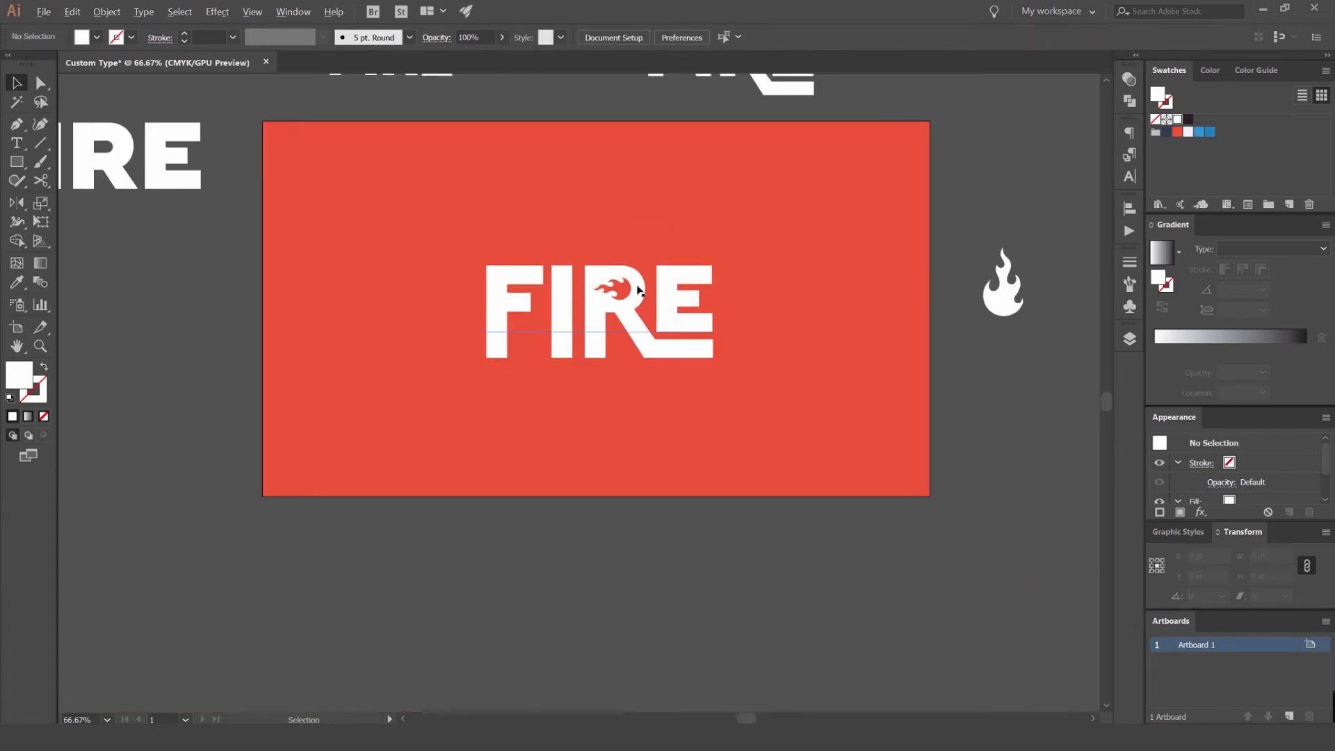
scroll(533, 337, up, 4)
scroll(575, 302, down, 3)
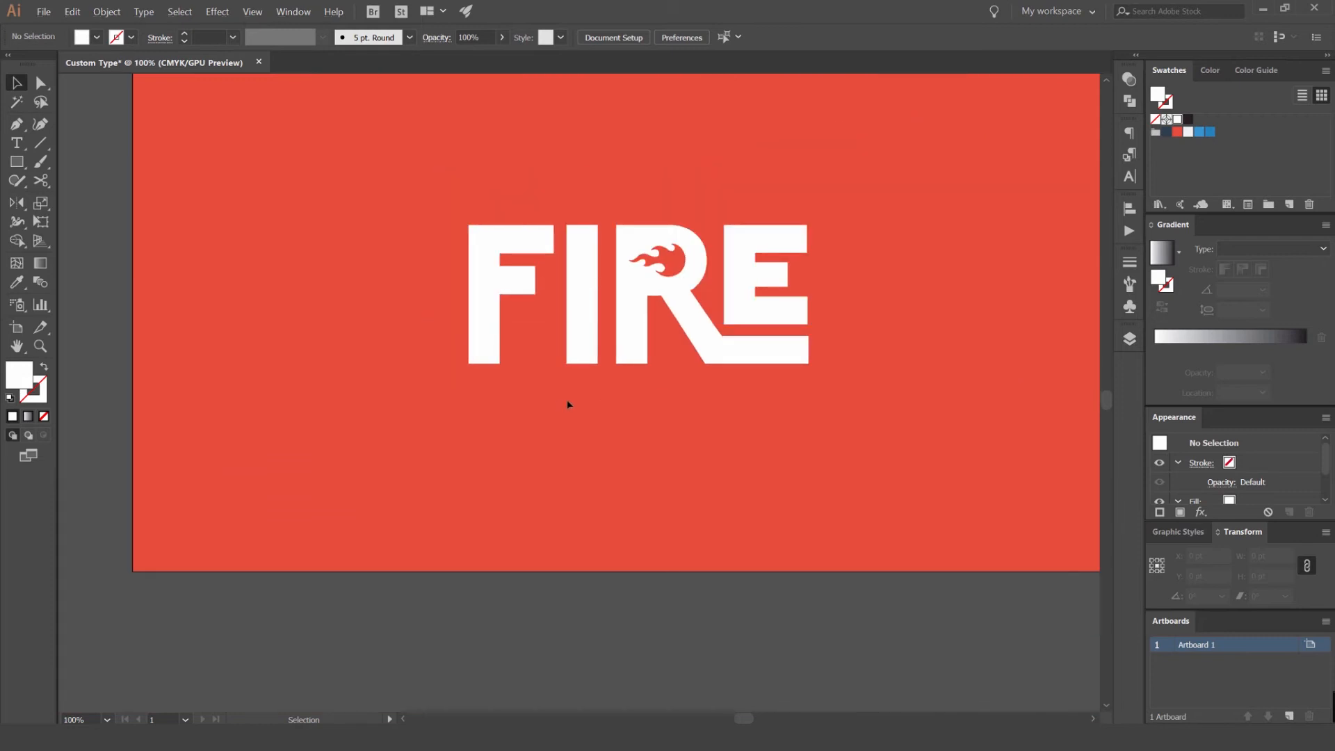
scroll(499, 318, up, 2)
click(492, 368)
click(585, 443)
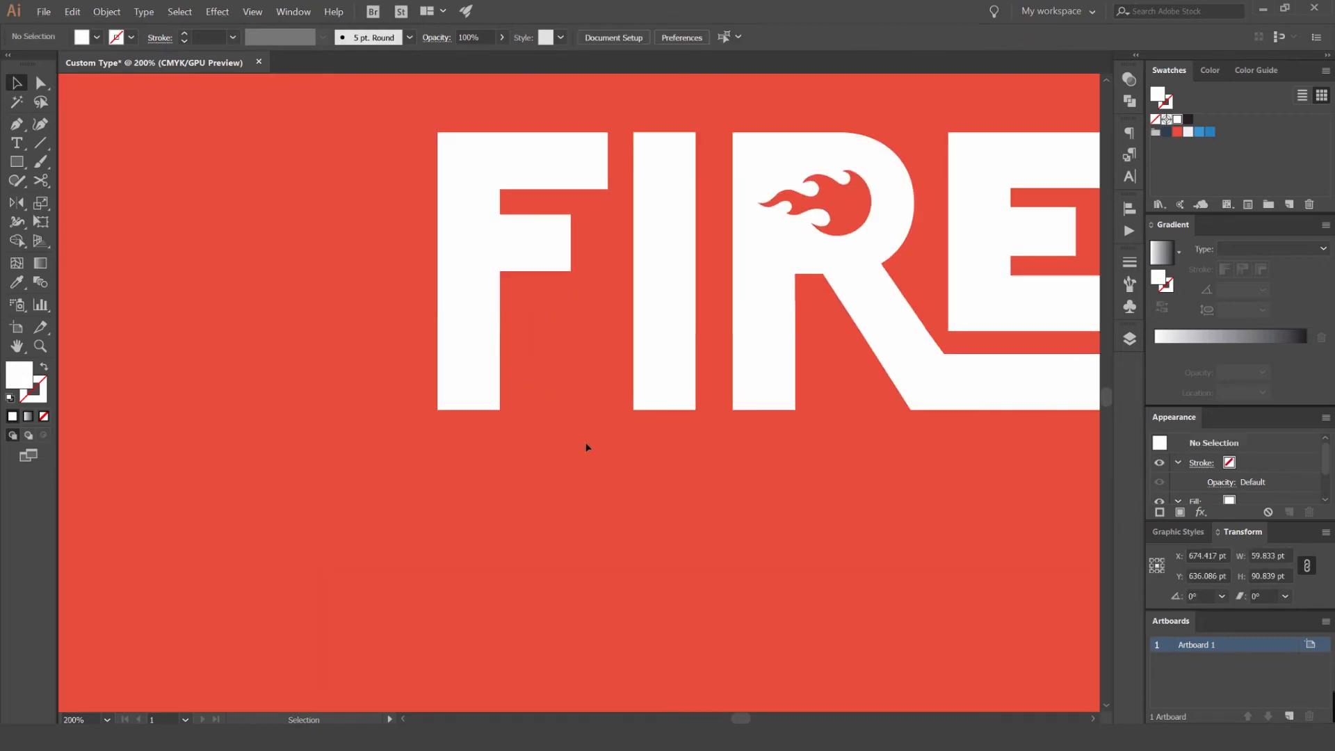
click(494, 368)
click(574, 427)
click(492, 379)
scroll(605, 426, down, 2)
click(704, 464)
scroll(704, 468, down, 1)
- Place a scaled-down copy of the lettering with lengthened stems at the end of the variations row above the artboard
drag(704, 468, 453, 332)
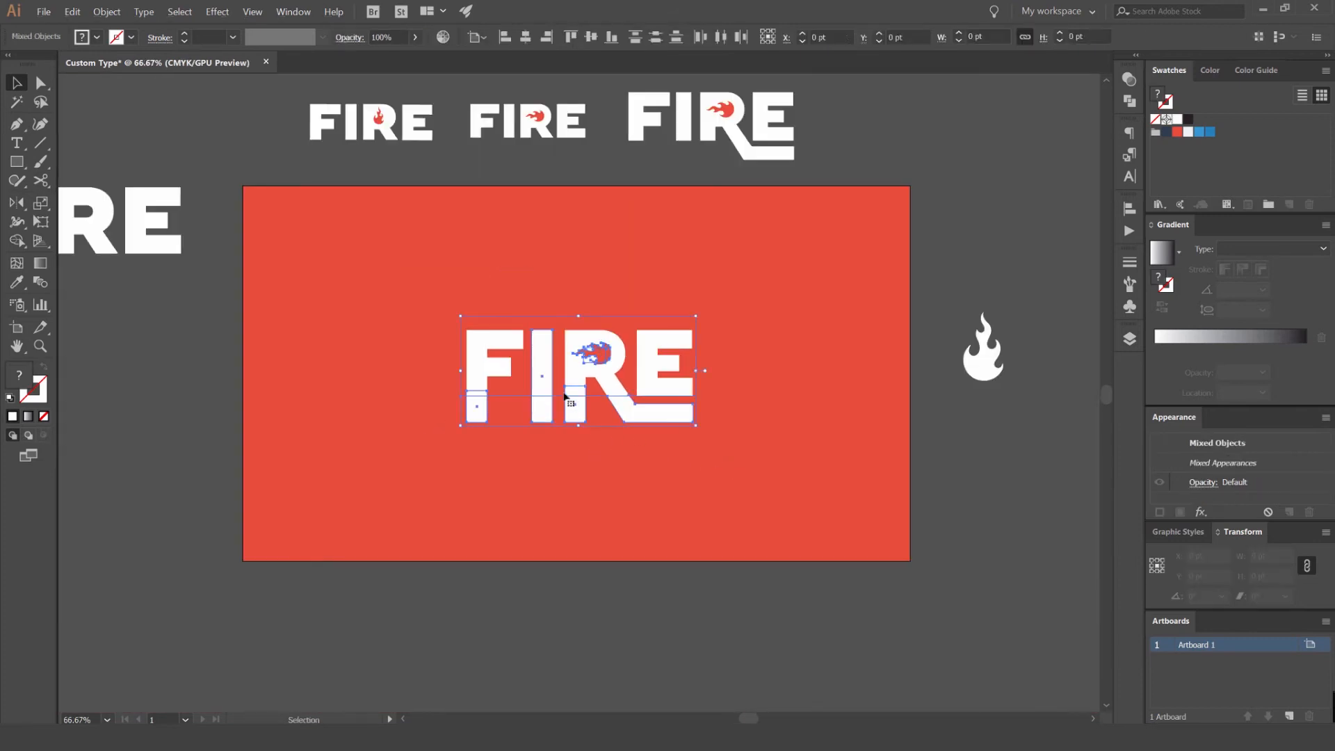
drag(574, 383, 471, 438)
drag(488, 386, 875, 124)
drag(981, 112, 885, 172)
click(800, 278)
- Try a white circle about 41 pt across in the gap between the F's stem and the I
drag(463, 488, 542, 467)
scroll(597, 326, up, 2)
click(442, 395)
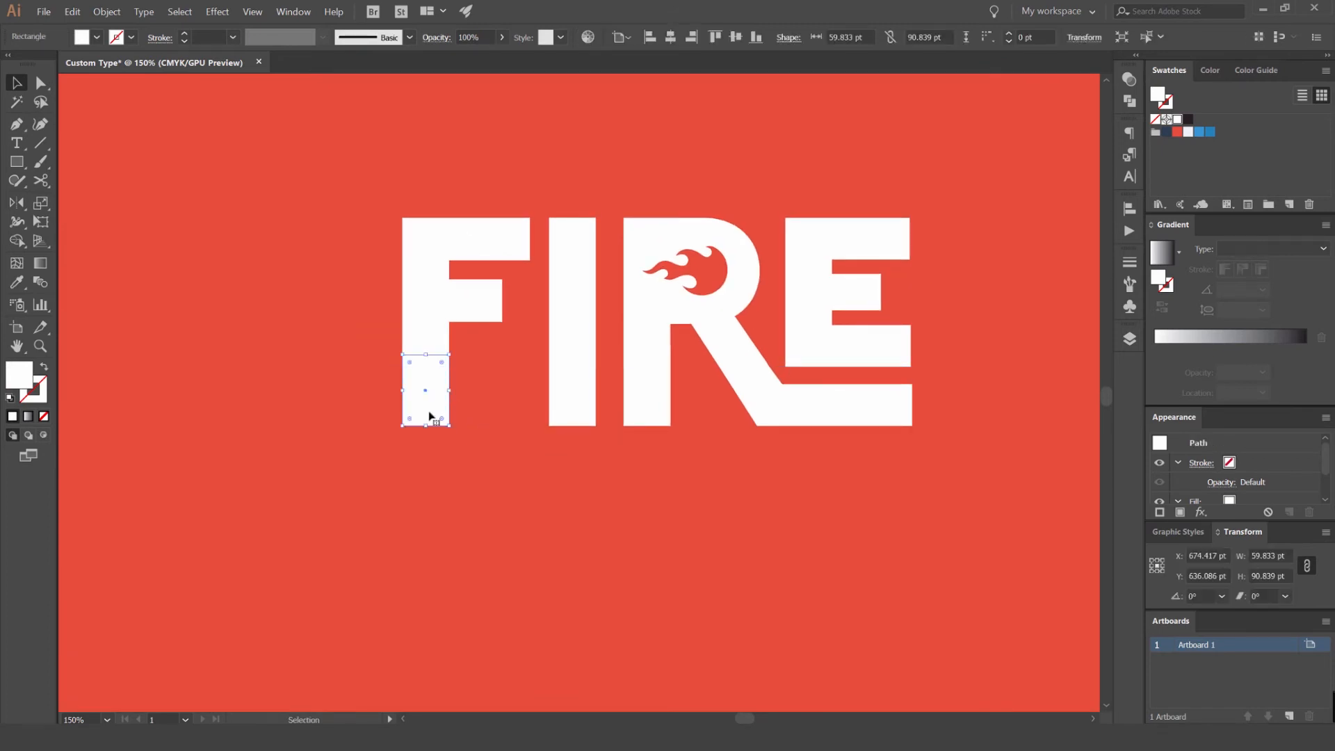
click(432, 465)
scroll(543, 462, up, 4)
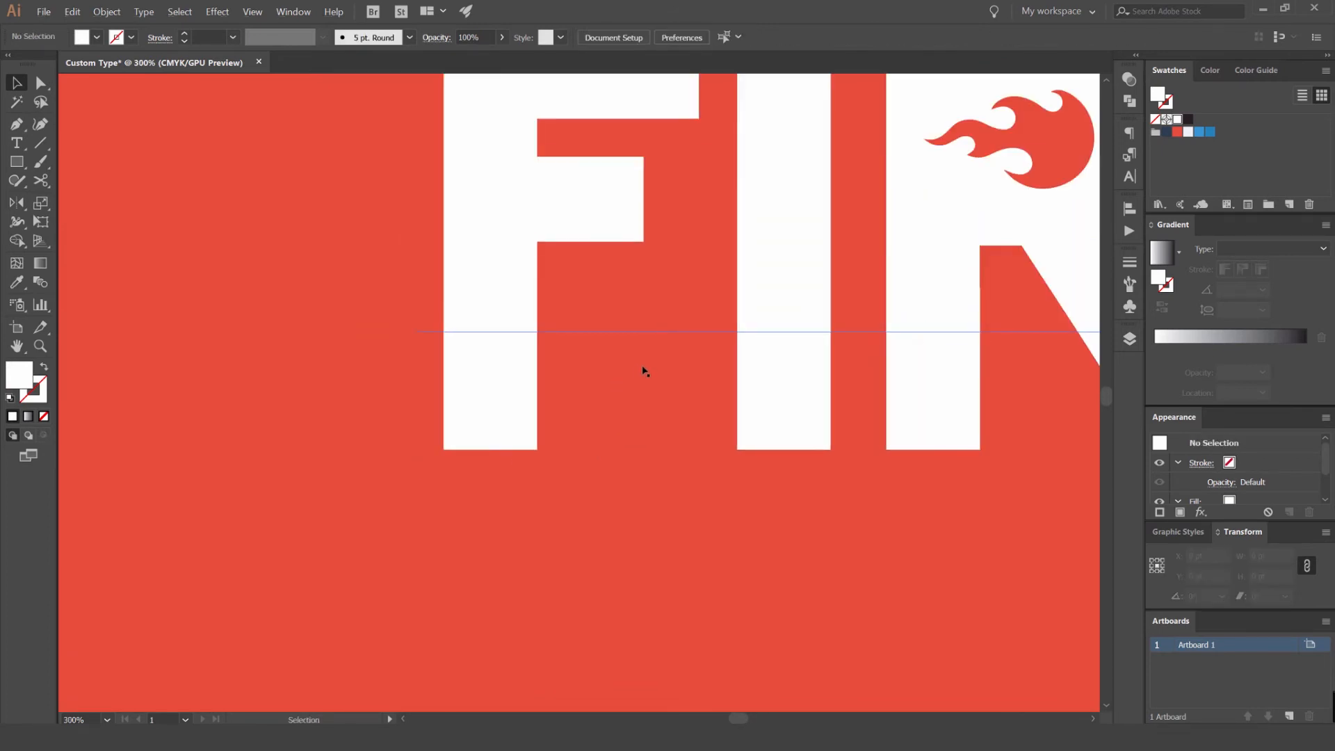
key(l)
drag(649, 365, 663, 390)
key(v)
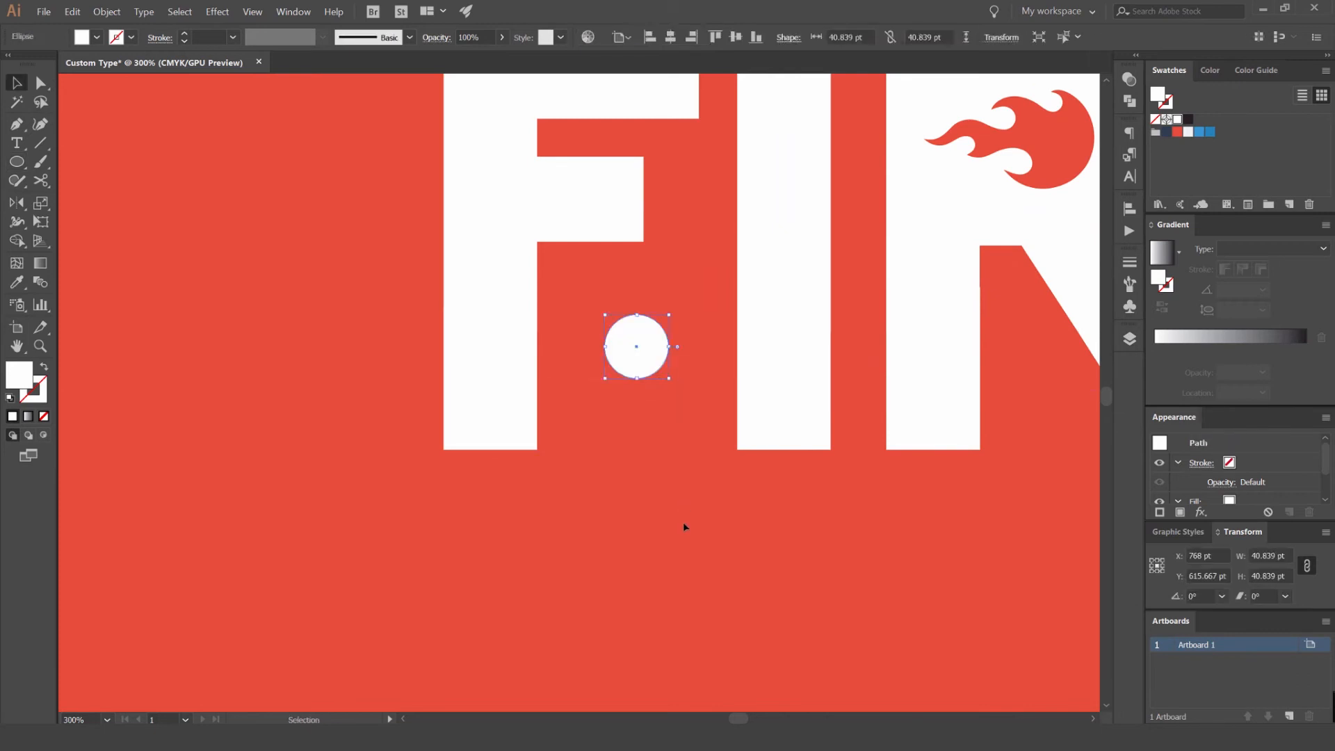
click(685, 527)
- Examine the lettering with lengthened stems, including the R's flame and leg up close and the overall word shape
scroll(684, 524, down, 4)
drag(742, 521, 571, 415)
scroll(563, 401, up, 1)
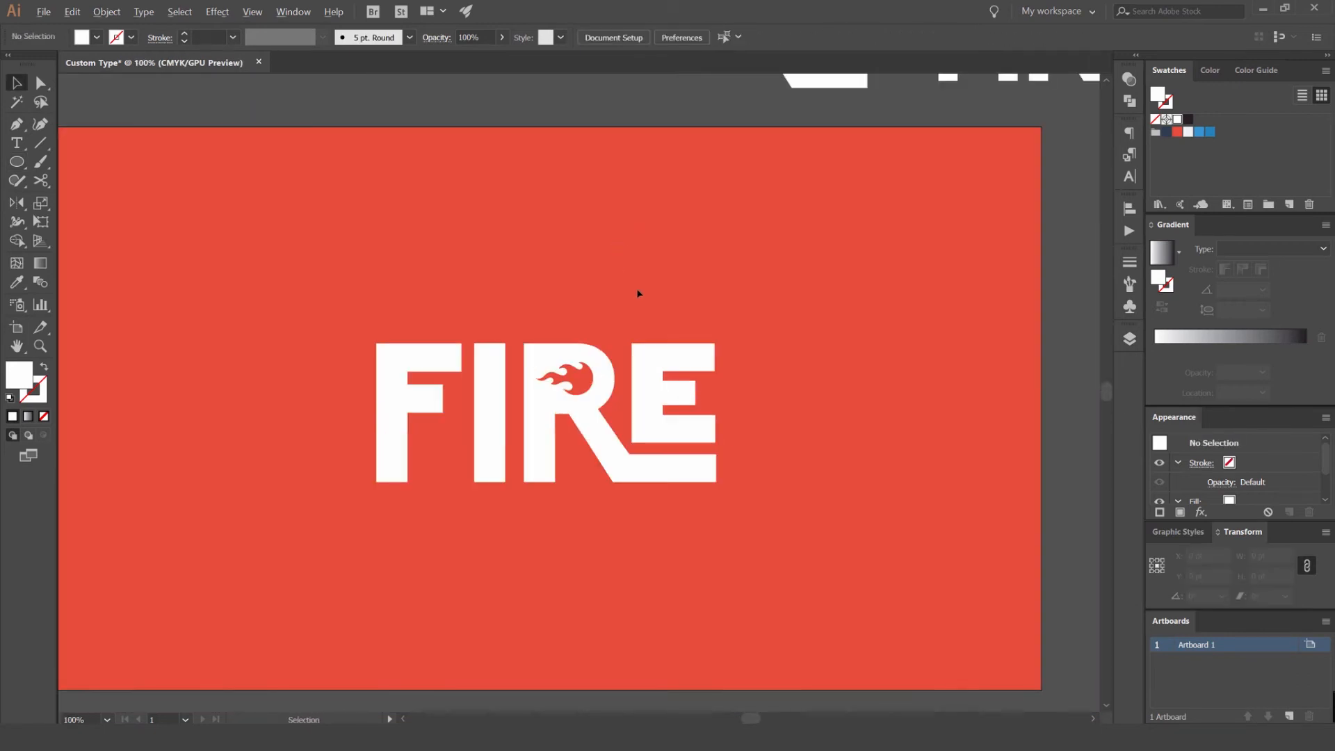
drag(620, 268, 708, 165)
scroll(670, 224, up, 4)
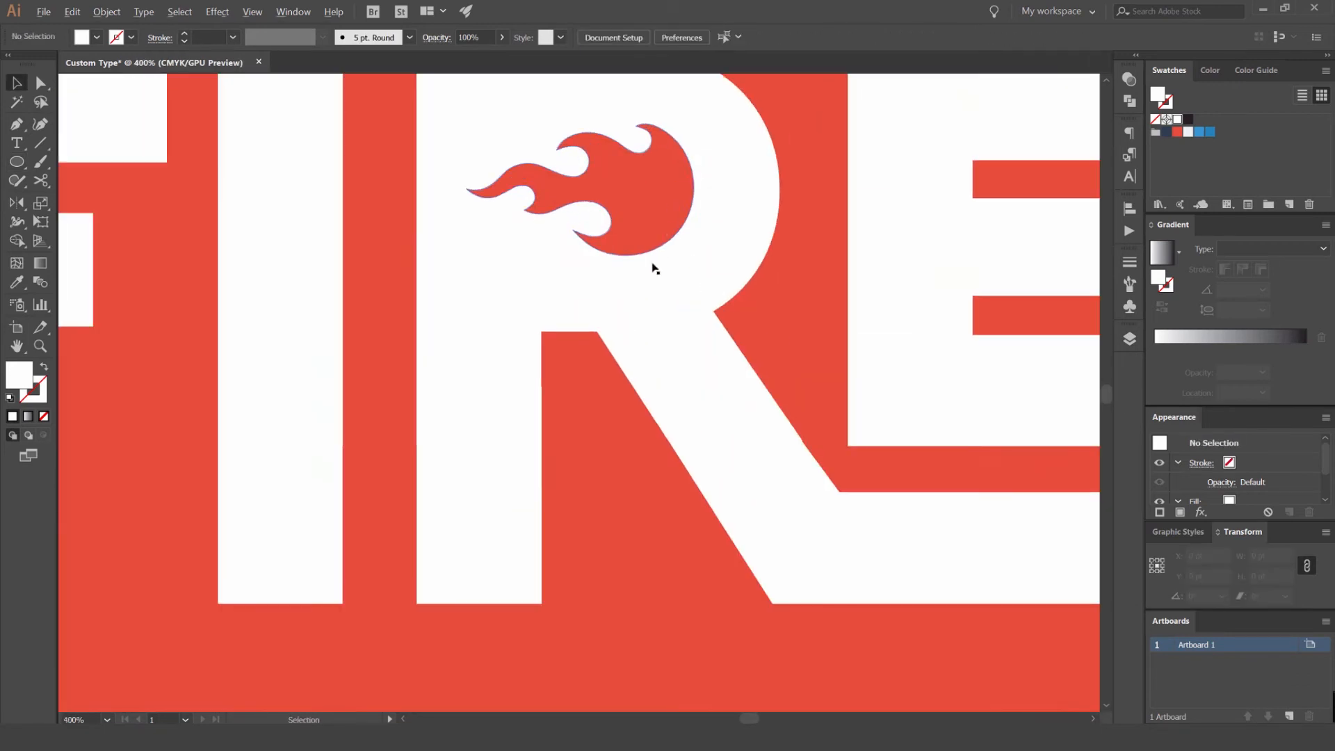
key(a)
click(615, 323)
scroll(608, 335, down, 6)
scroll(590, 326, up, 3)
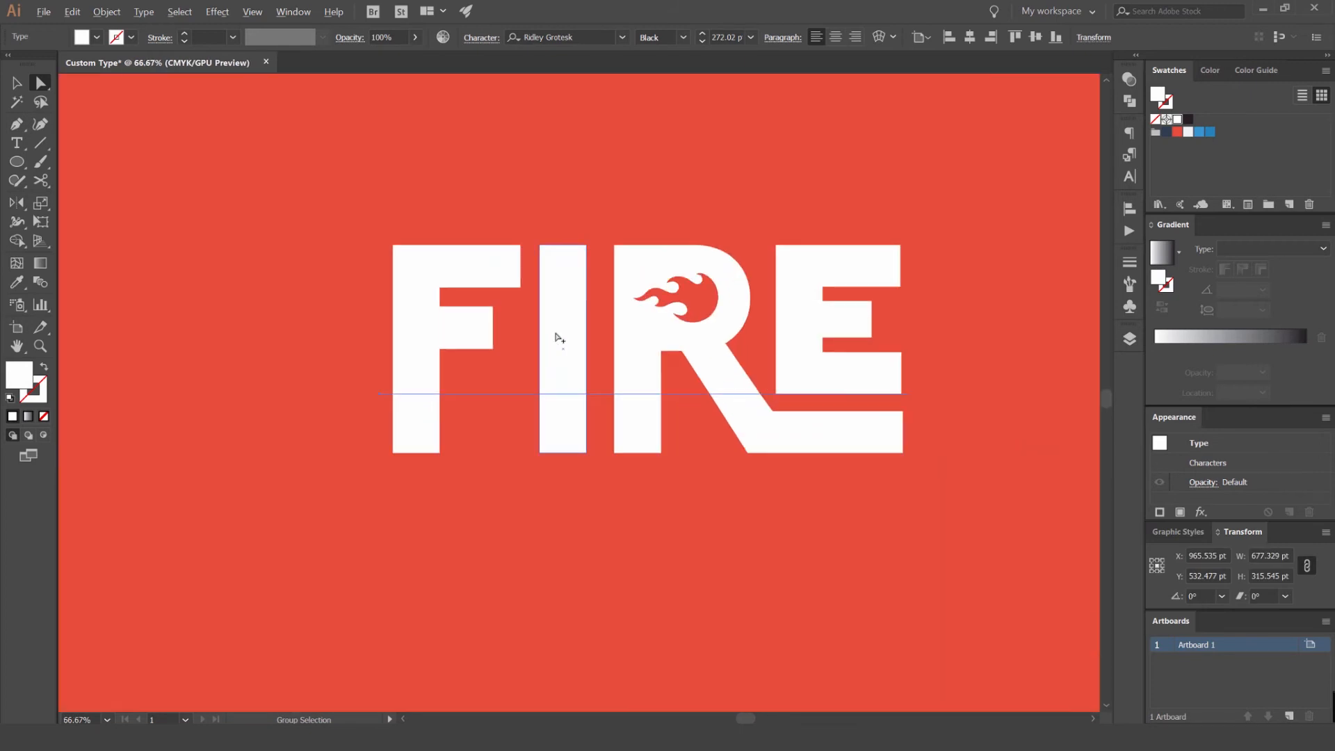
- Delete the rectangles that extend the F's and the R's stems
click(449, 439)
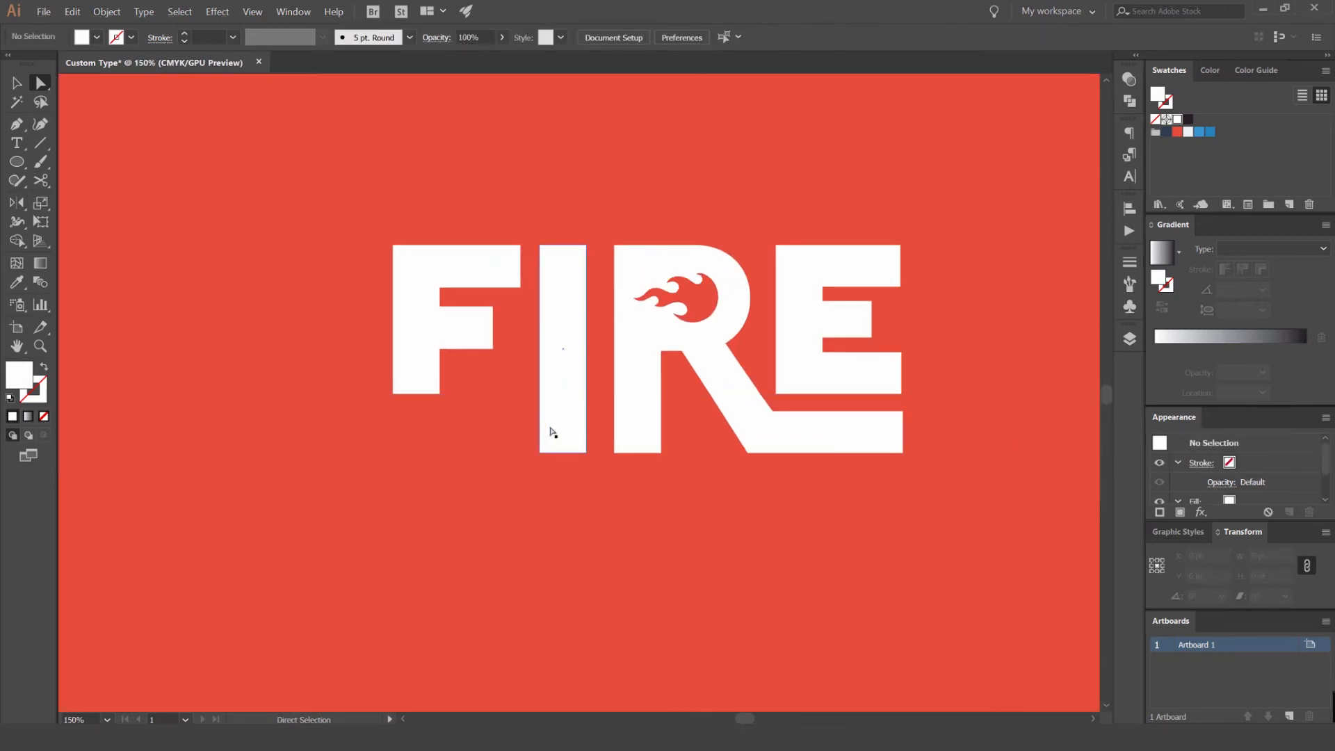
click(625, 449)
click(642, 437)
key(Delete)
- Move the tall rectangle from the I onto the F's stem, aligned with the stem's outer edge
drag(561, 414, 404, 412)
scroll(404, 412, up, 5)
drag(585, 410, 575, 411)
scroll(609, 424, down, 3)
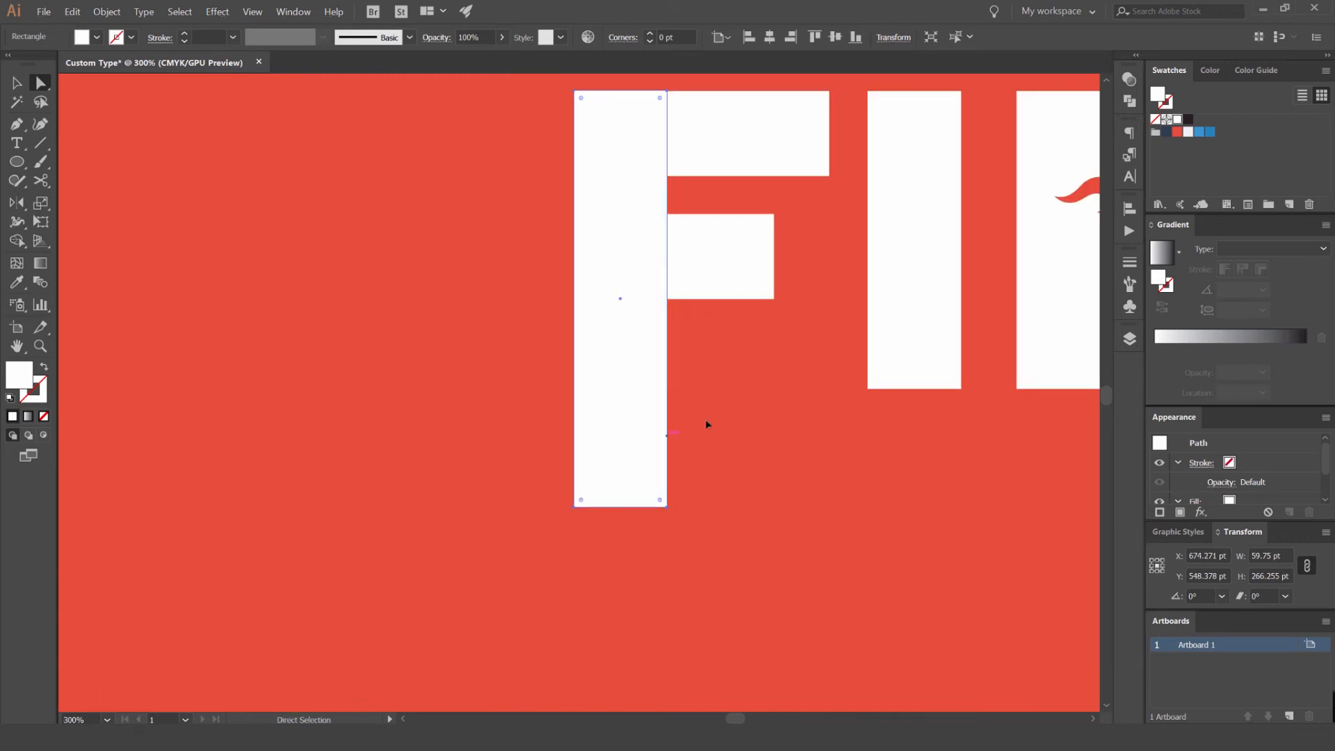
- Draw a white bar about 57 pt high from the foot of the F's stem, running beneath the I to near the R's leg
scroll(705, 425, right, 3)
key(m)
drag(409, 395, 502, 499)
drag(593, 500, 433, 397)
key(v)
mouse_move(342, 345)
mouse_down()
mouse_move(886, 361)
mouse_move(885, 341)
mouse_up()
mouse_move(567, 291)
mouse_down()
mouse_move(567, 319)
mouse_move(567, 307)
mouse_up()
drag(670, 324, 566, 312)
- Slant the bar's end alongside the R's diagonal leg by shifting its corner points
key(a)
click(807, 398)
drag(781, 383, 832, 383)
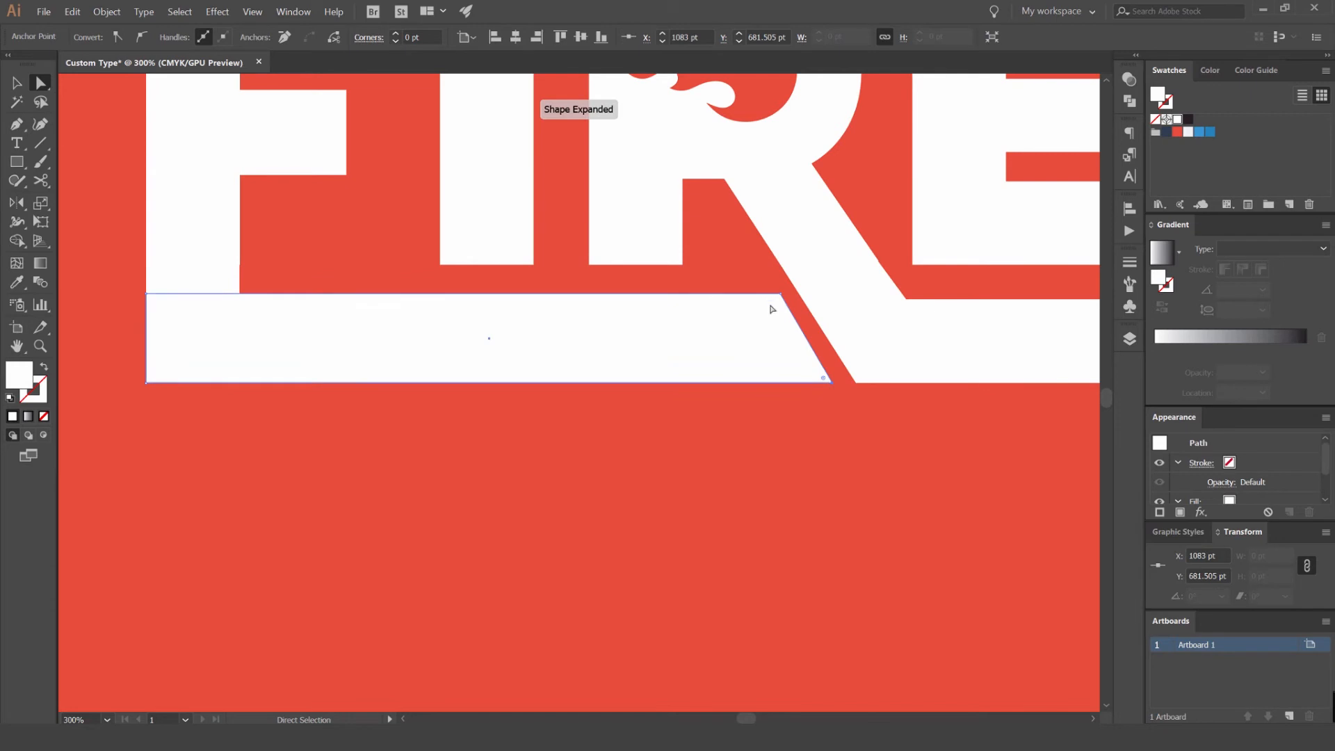
scroll(829, 347, up, 4)
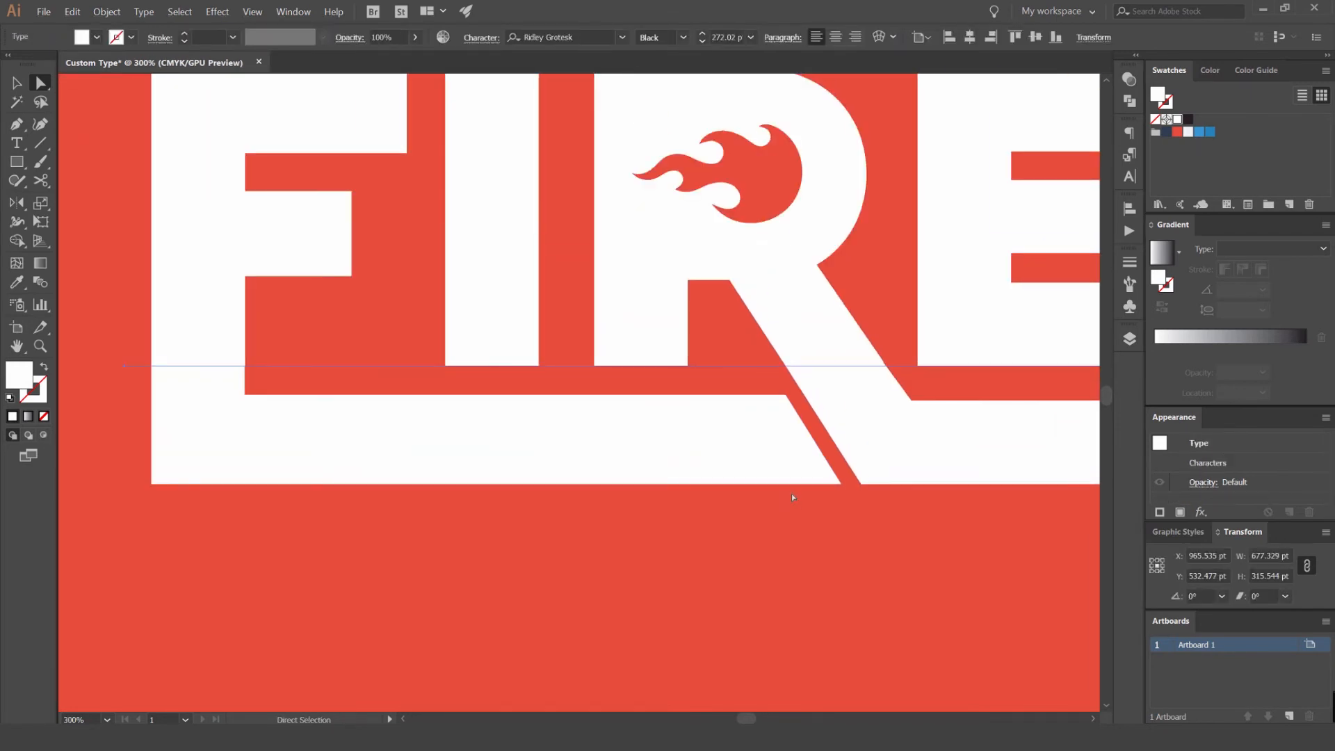
scroll(786, 385, up, 4)
drag(788, 367, 782, 367)
click(714, 338)
scroll(715, 339, down, 8)
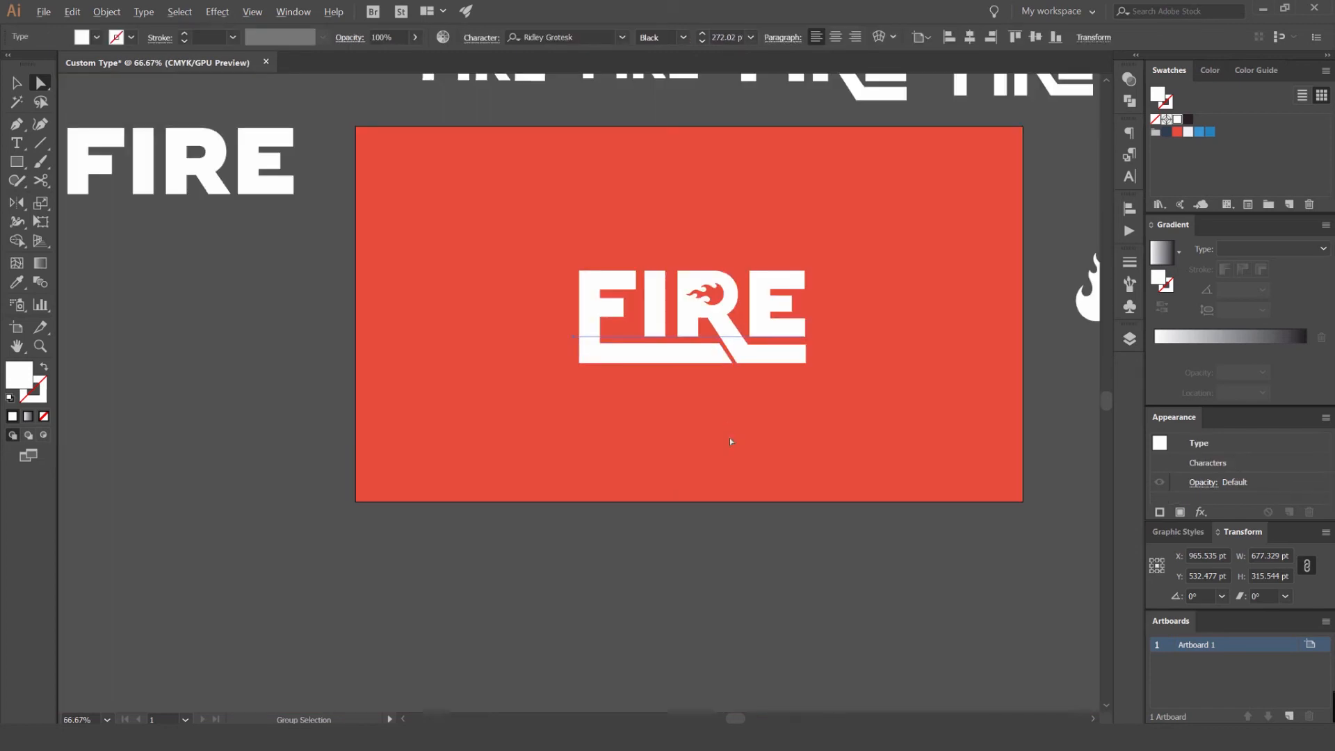
- Shift the bar's slanted end away from the R's leg to widen the gap between them
click(728, 424)
key(v)
scroll(708, 356, up, 2)
scroll(803, 406, down, 2)
scroll(762, 379, up, 8)
key(a)
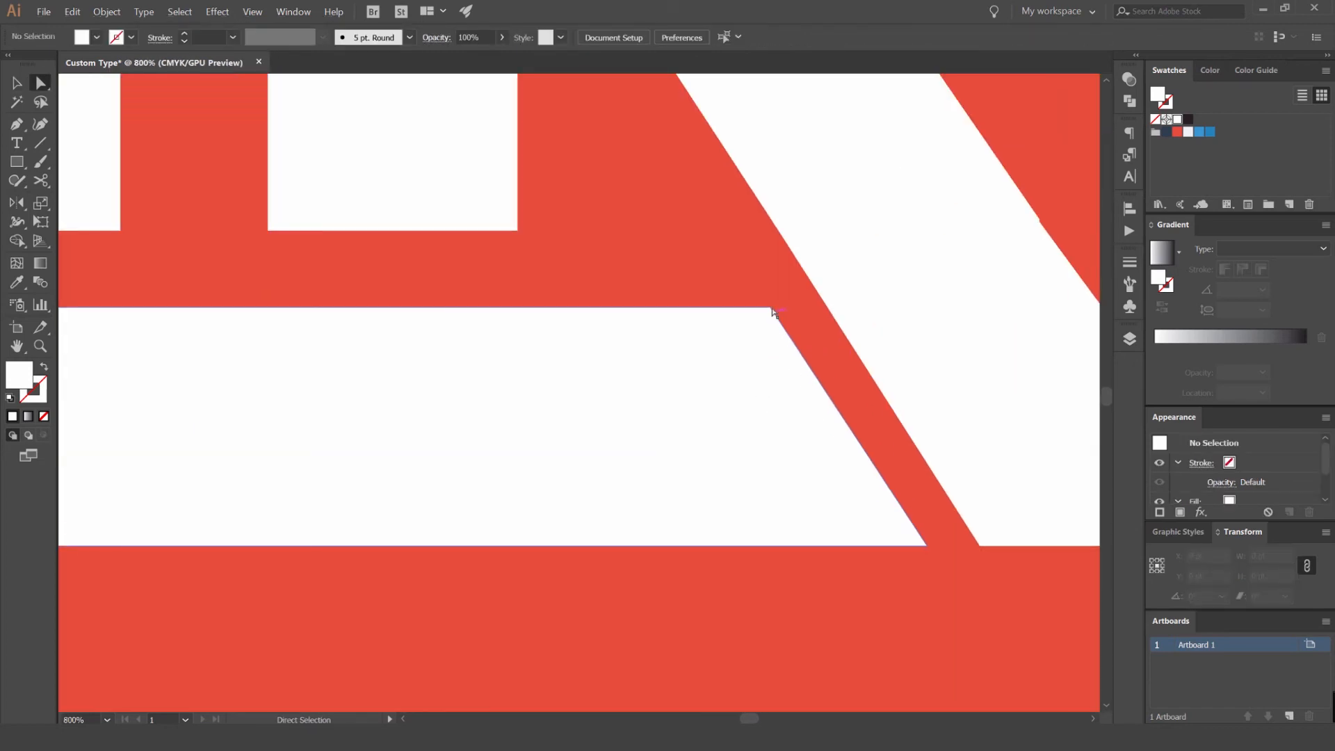
click(771, 307)
shift+click(927, 547)
drag(927, 547, 896, 548)
click(882, 601)
scroll(882, 601, down, 2)
- Stretch the bar's upper slanted corner across to the R's extended foot to compare their top edges
drag(848, 457, 659, 306)
scroll(626, 308, up, 1)
click(909, 317)
scroll(733, 318, down, 3)
click(694, 313)
drag(699, 319, 805, 314)
scroll(804, 314, up, 8)
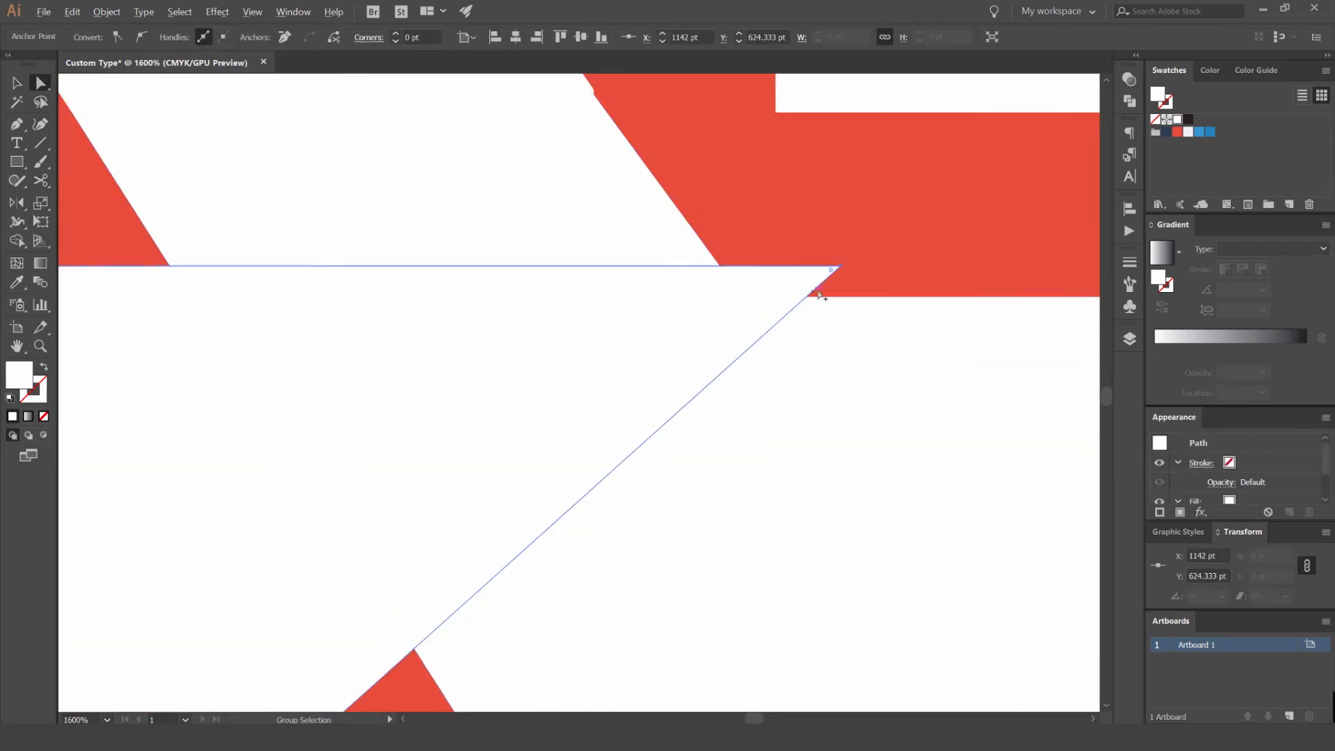
scroll(807, 272, down, 8)
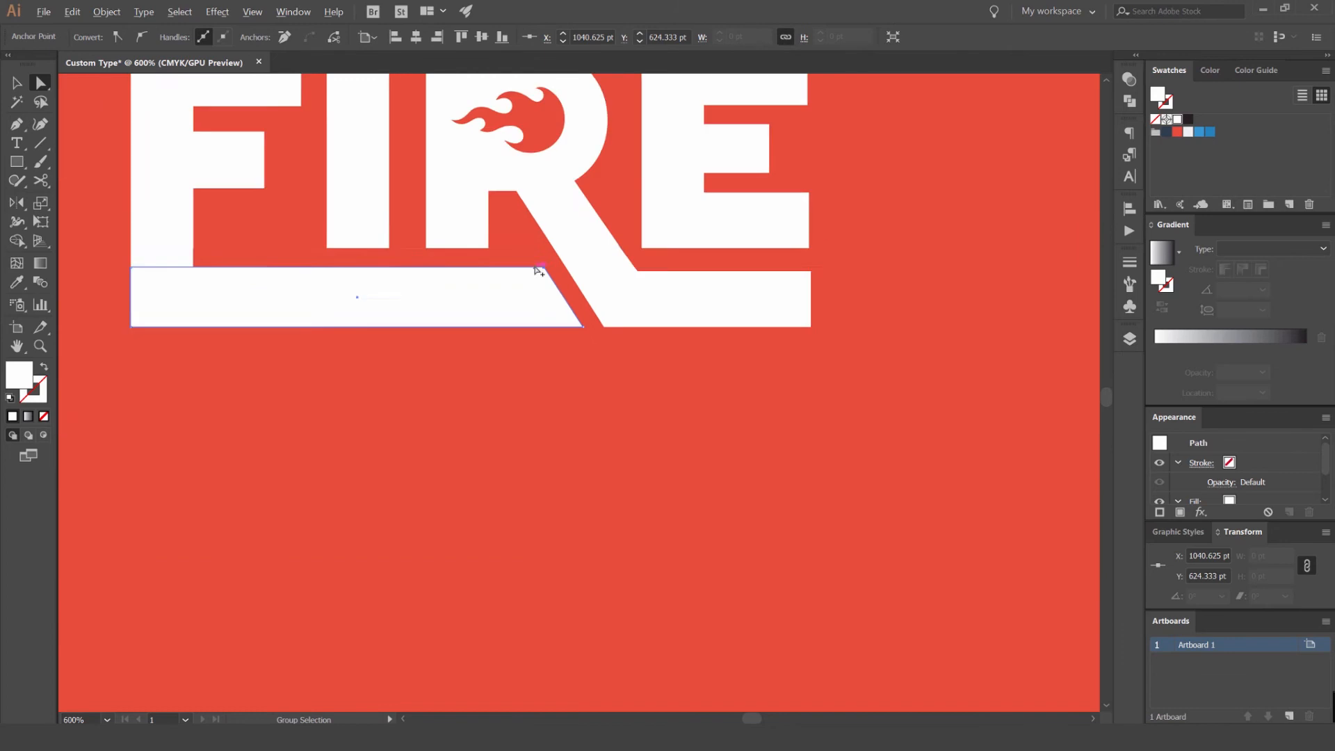
- Draw a blue guide rectangle about 204 × 35.5 pt across the R's leg, its lower edge level with the top of the R's foot
click(958, 270)
scroll(794, 260, up, 2)
drag(973, 214, 547, 287)
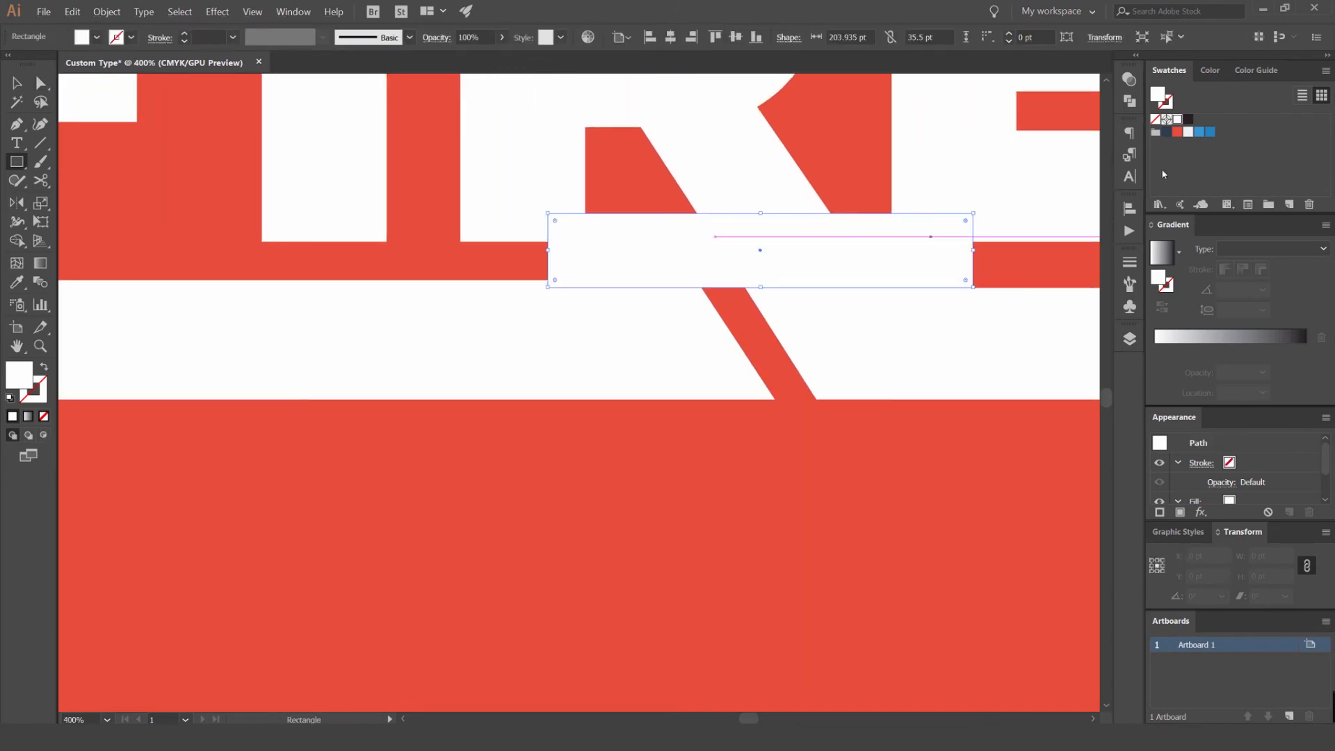
click(1210, 132)
- Lower the bar's two top corners to the blue guide's lower edge so the bar matches the R's foot
key(v)
click(519, 346)
drag(518, 346, 806, 323)
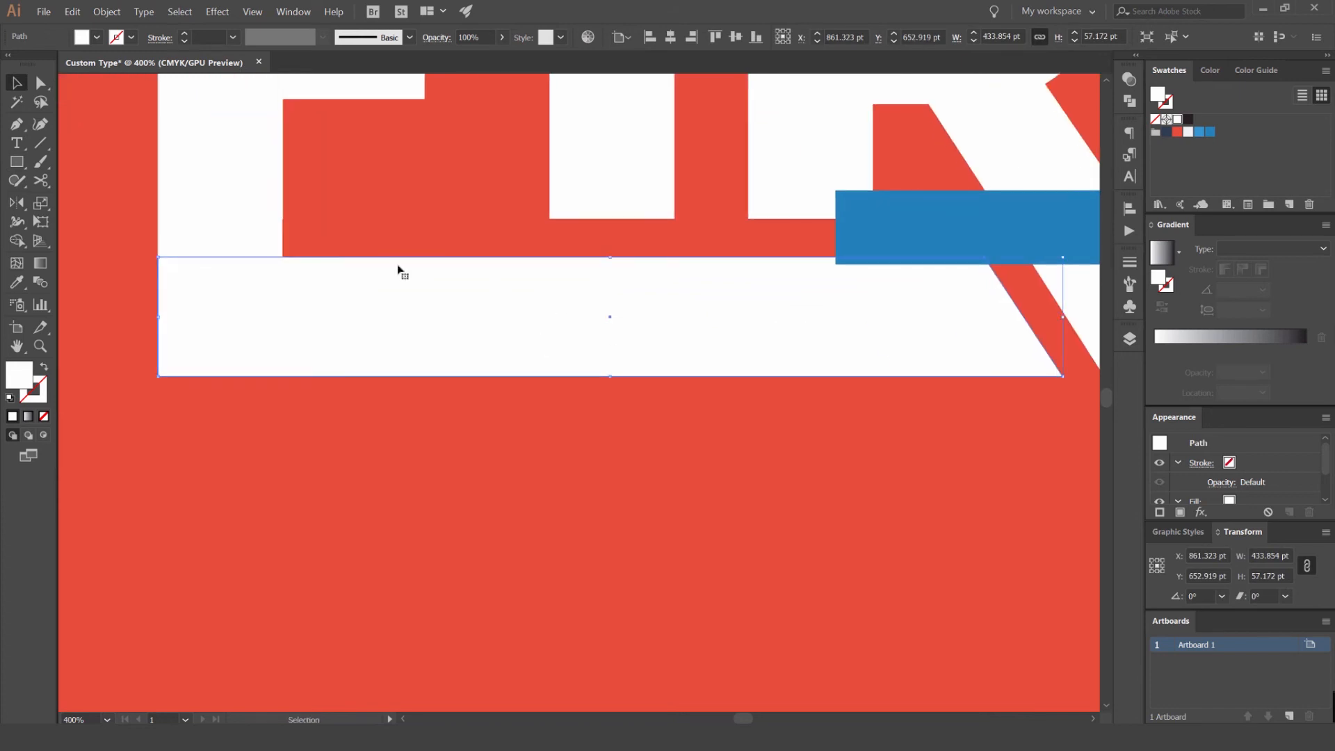
key(a)
click(159, 258)
click(987, 258)
scroll(986, 259, up, 6)
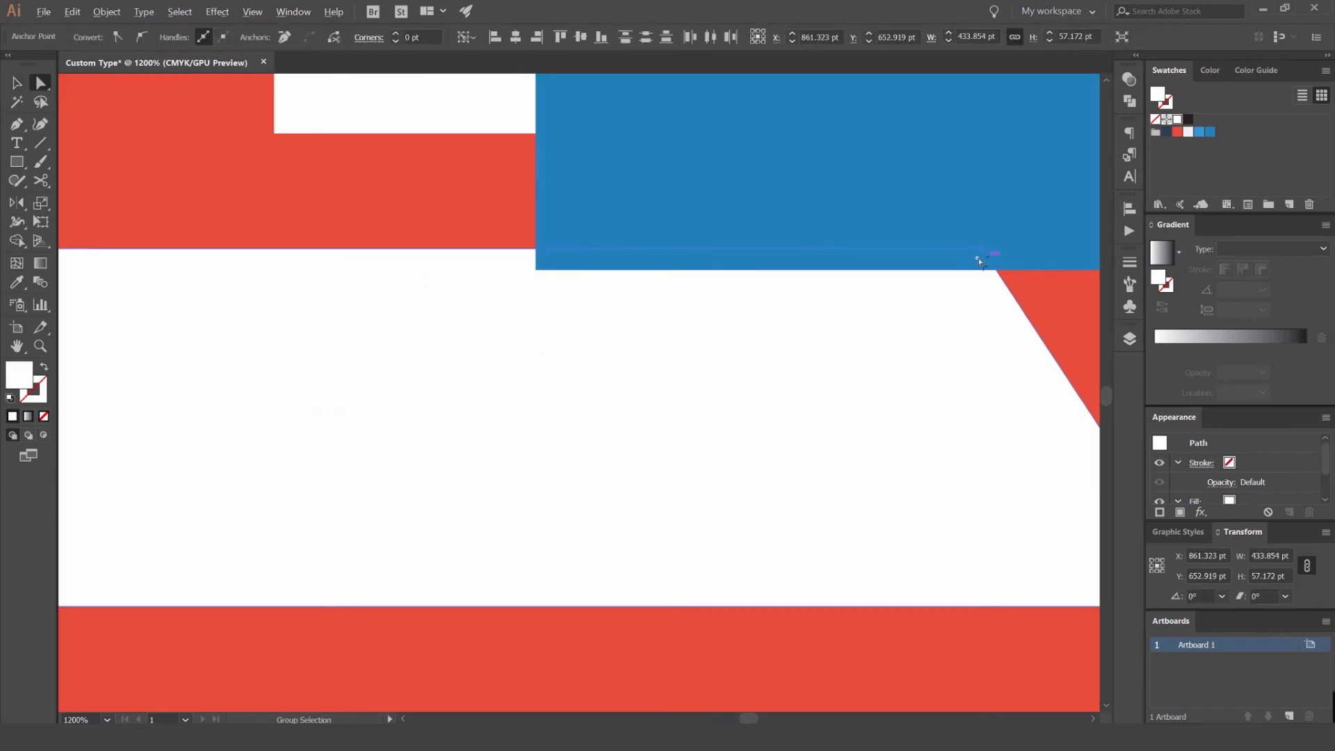
drag(976, 278, 976, 292)
scroll(927, 331, down, 8)
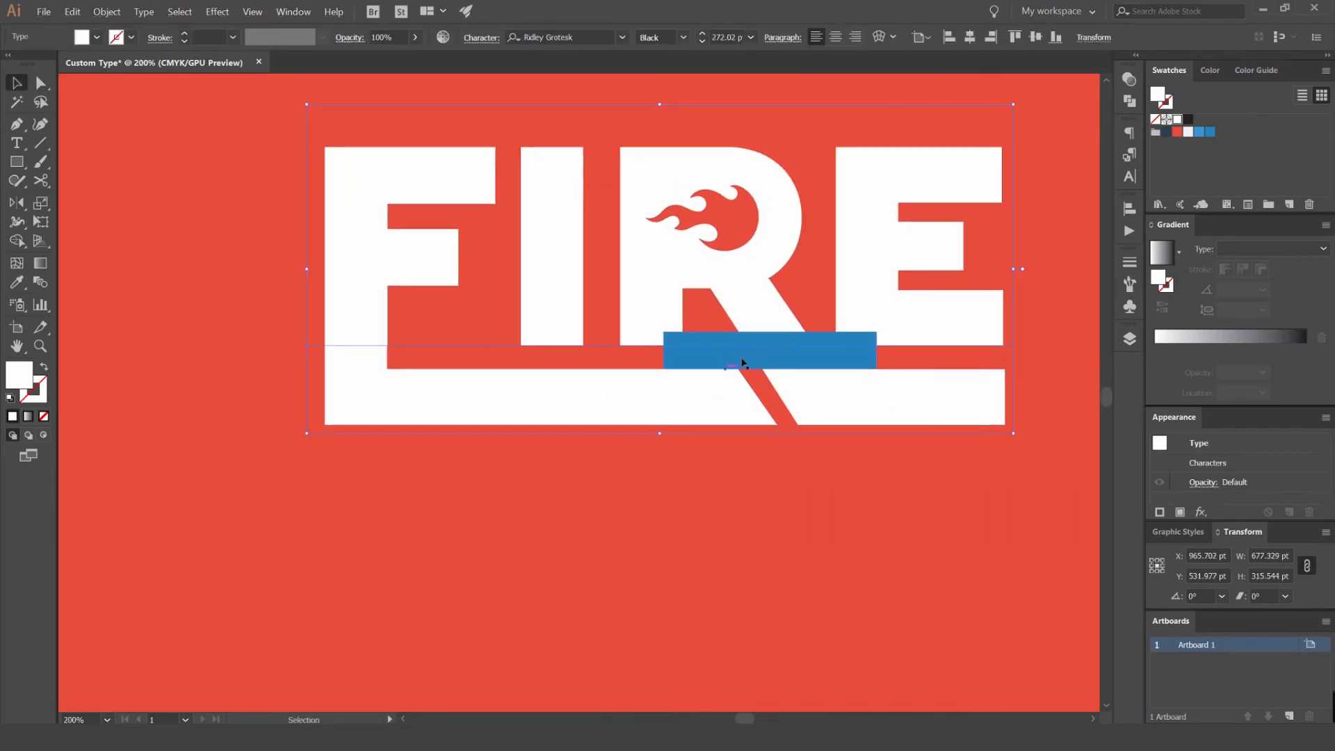
- Delete the blue guide rectangle
key(v)
scroll(789, 402, up, 2)
key(Delete)
- Move the bar's lower slanted corner back so its end runs parallel to the R's leg
scroll(795, 425, up, 3)
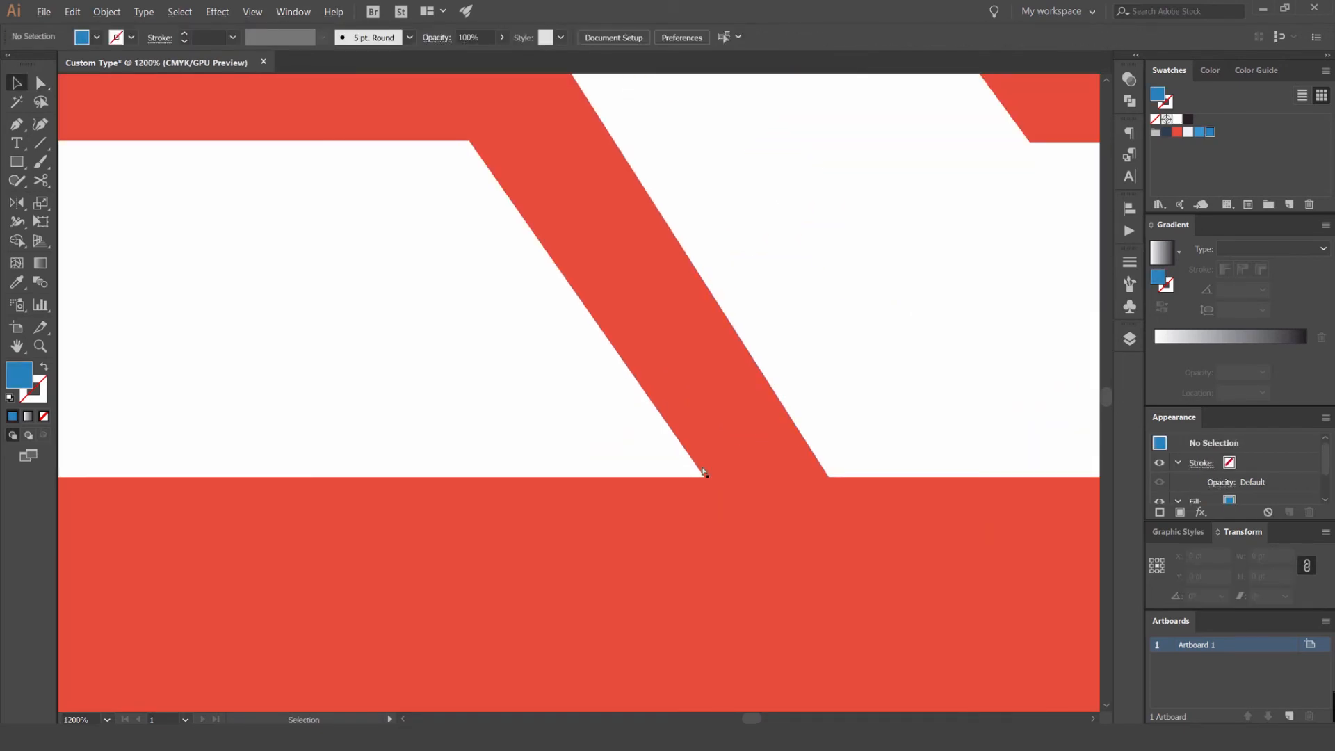
key(a)
click(704, 477)
drag(704, 477, 681, 477)
click(734, 498)
scroll(743, 484, down, 2)
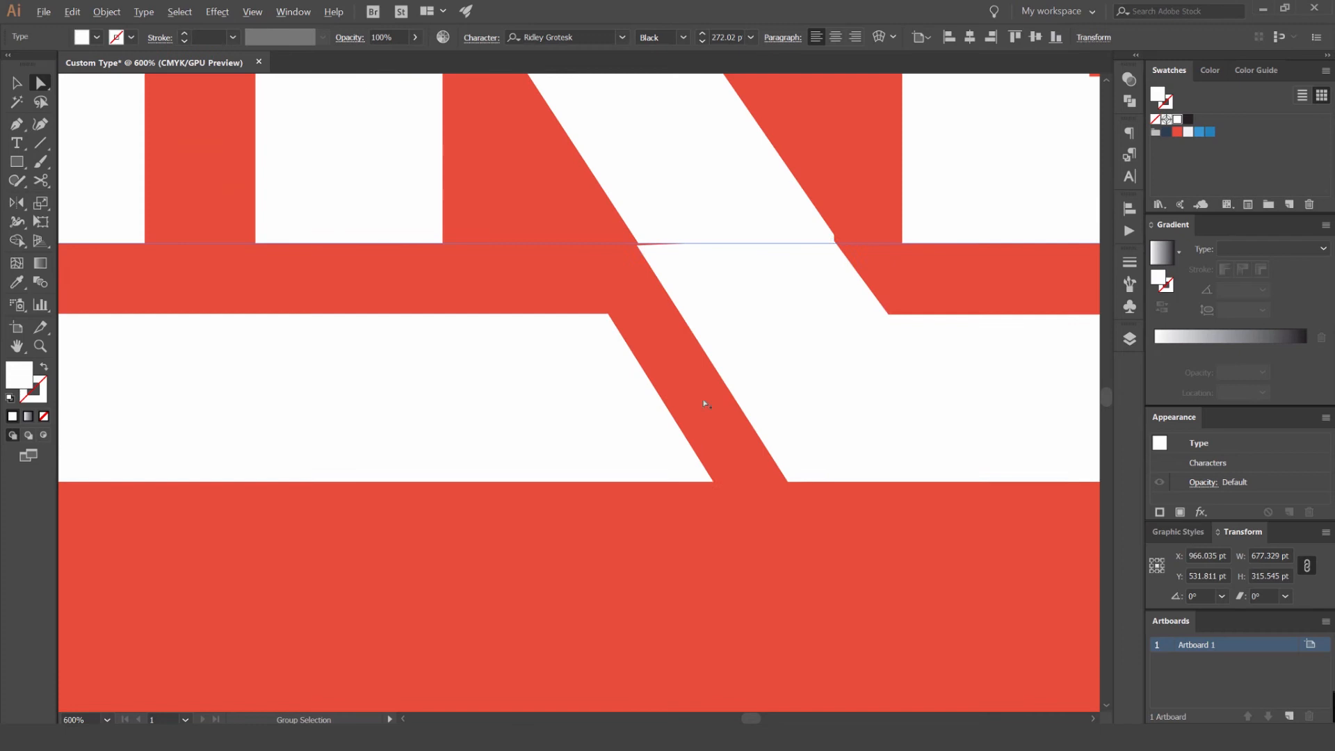
- Move the R leg extension's upper corner onto the letter's diagonal edge to close the sliver at their join
scroll(690, 242, up, 2)
scroll(628, 245, up, 2)
click(555, 225)
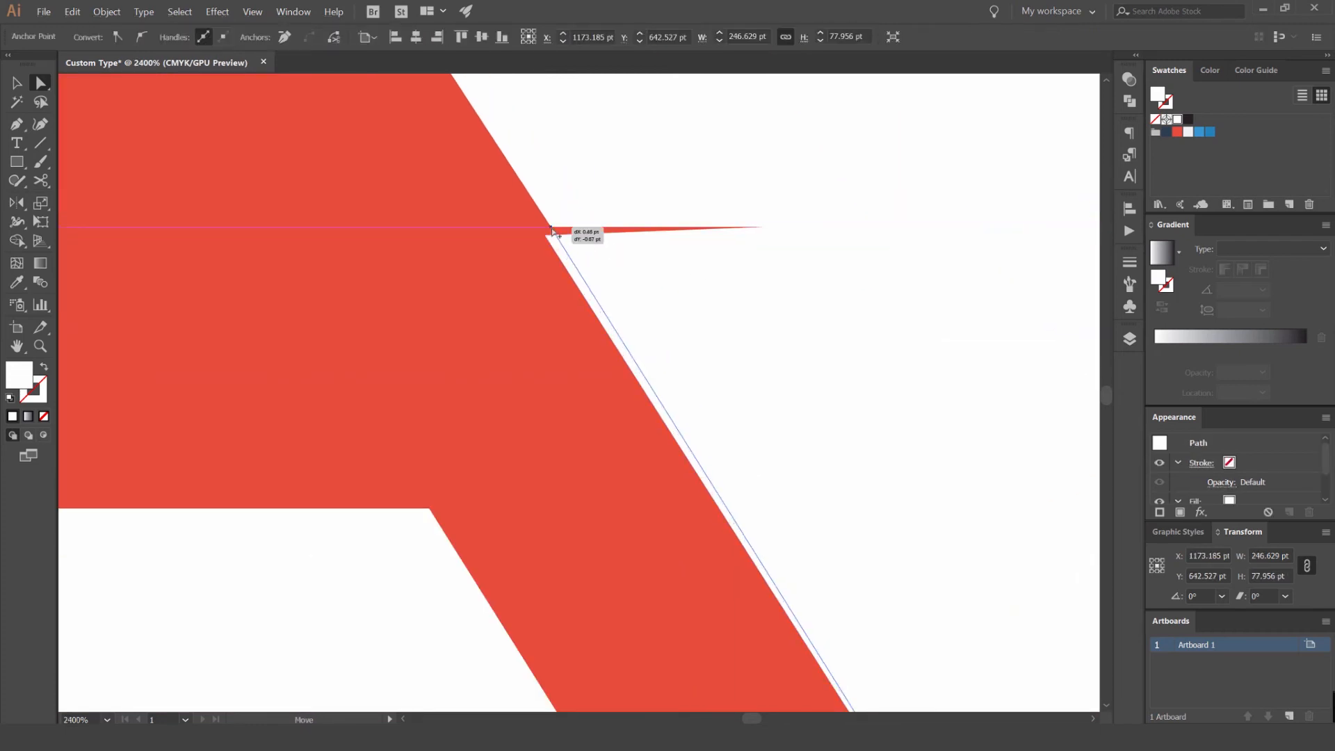
scroll(556, 227, down, 4)
scroll(763, 251, up, 4)
drag(726, 263, 733, 245)
click(873, 452)
- Examine the outer join of the R's leg up close and the lettering in the context of the whole artboard
scroll(686, 274, up, 2)
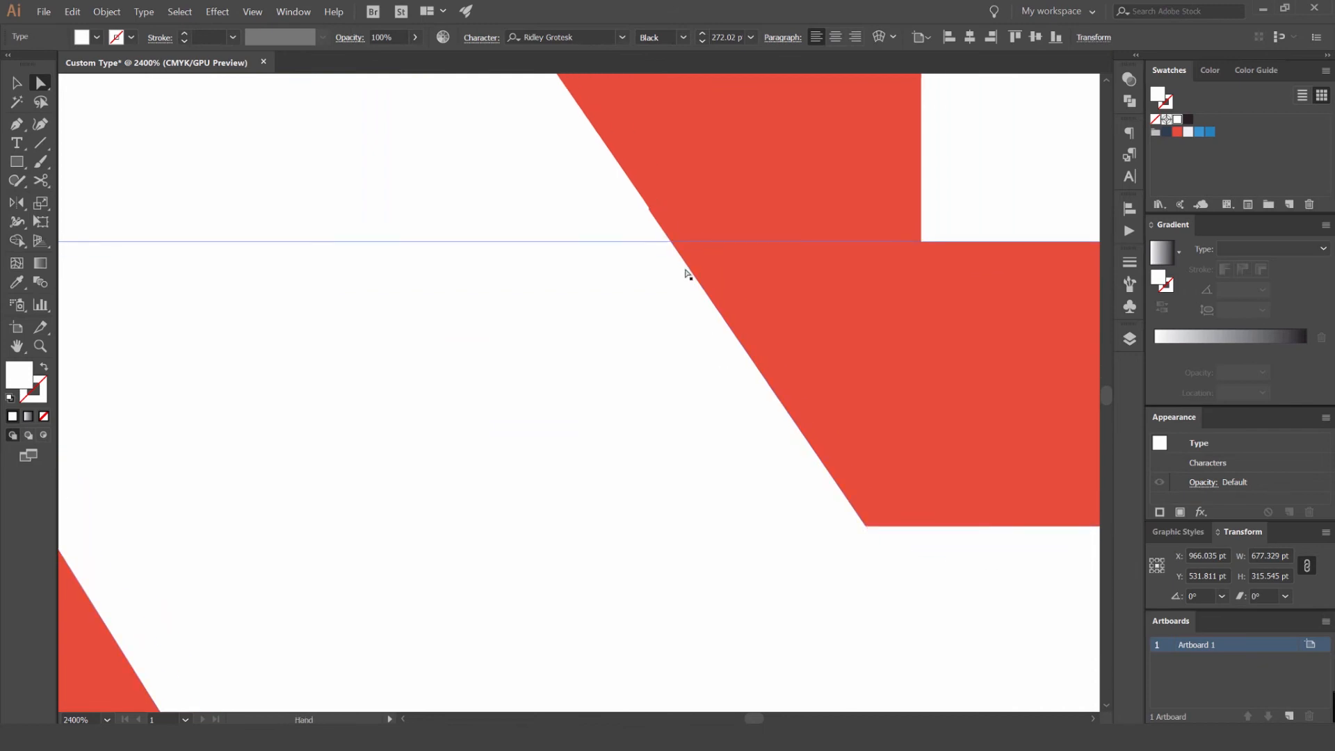
click(624, 232)
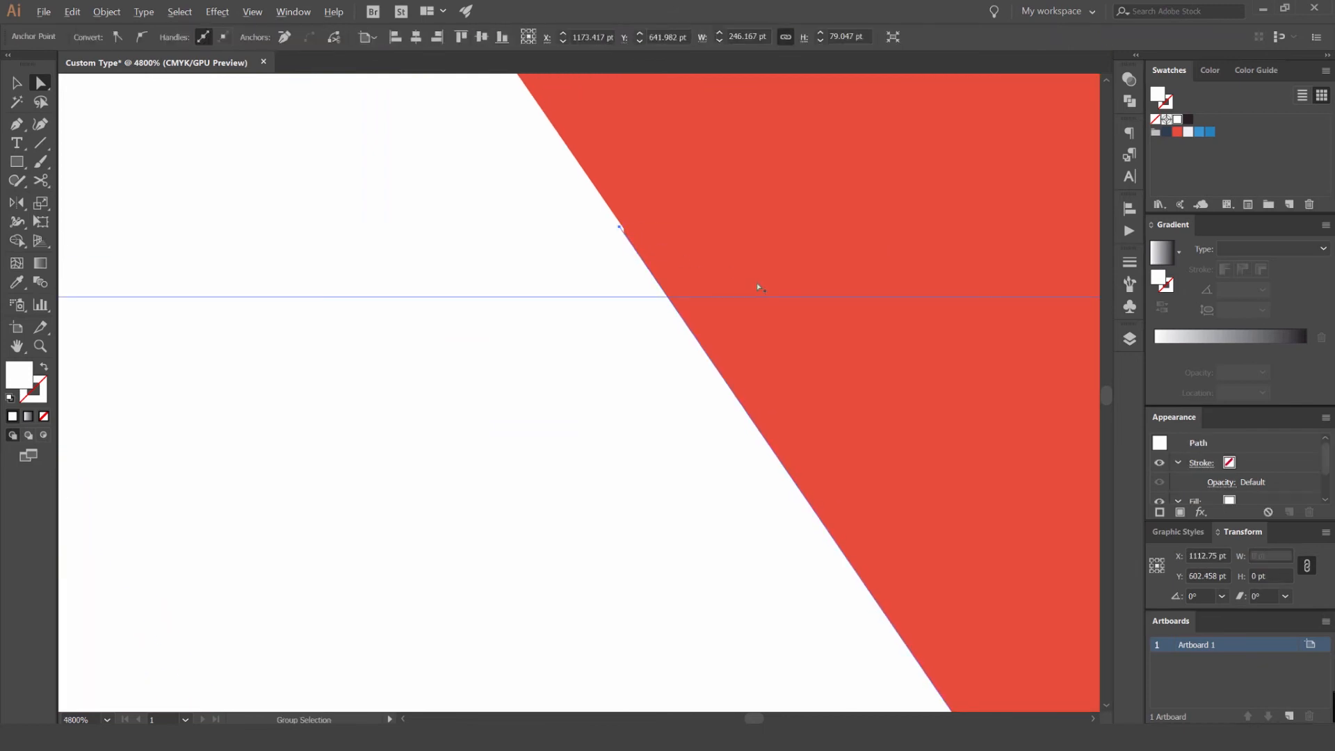
scroll(754, 290, down, 4)
click(816, 422)
click(832, 381)
scroll(810, 379, down, 6)
key(v)
click(775, 518)
scroll(914, 445, down, 3)
drag(1028, 382, 794, 266)
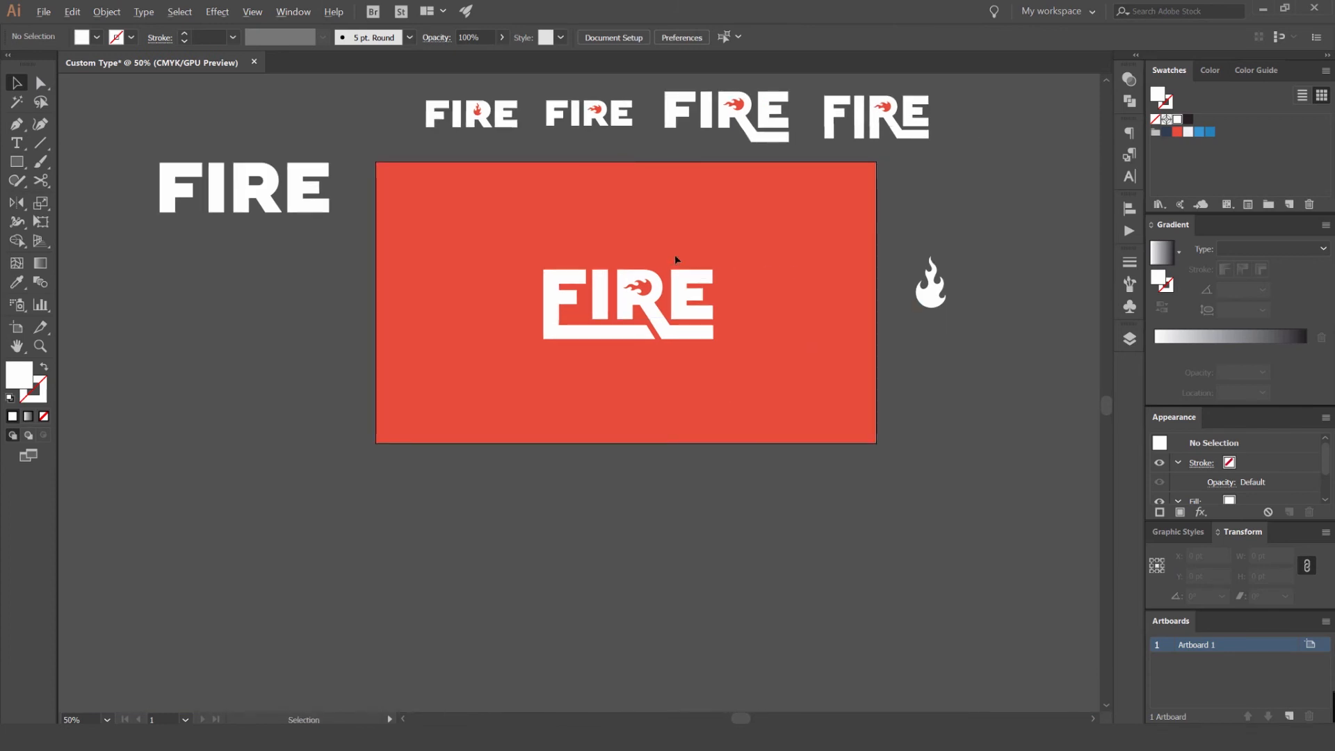
- Widen the tall rectangle on the F so its inner edge aligns with the letter's stem
scroll(457, 381, up, 8)
click(514, 333)
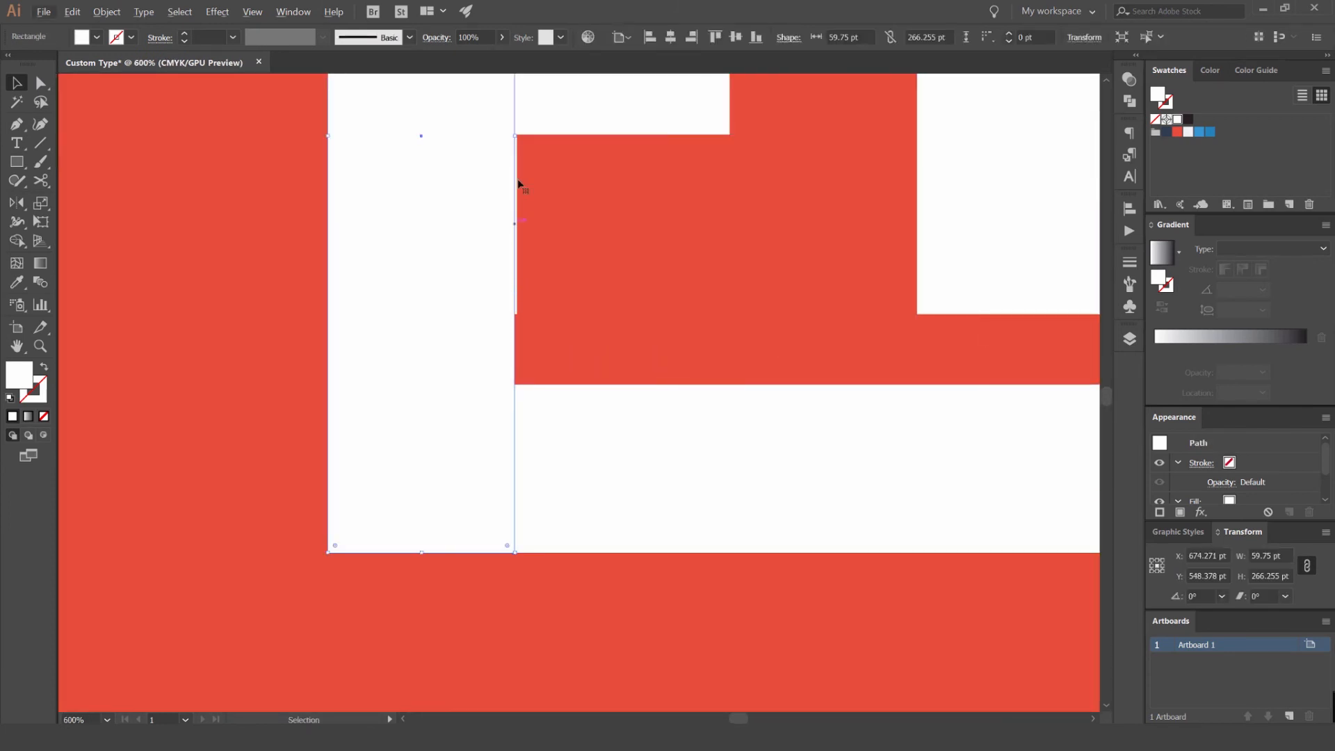
scroll(530, 185, up, 2)
drag(520, 149, 526, 154)
click(635, 255)
scroll(636, 256, down, 6)
- Compare the underlined lettering on the artboard with the saved variations above it
click(735, 399)
drag(710, 397, 633, 432)
scroll(632, 431, down, 2)
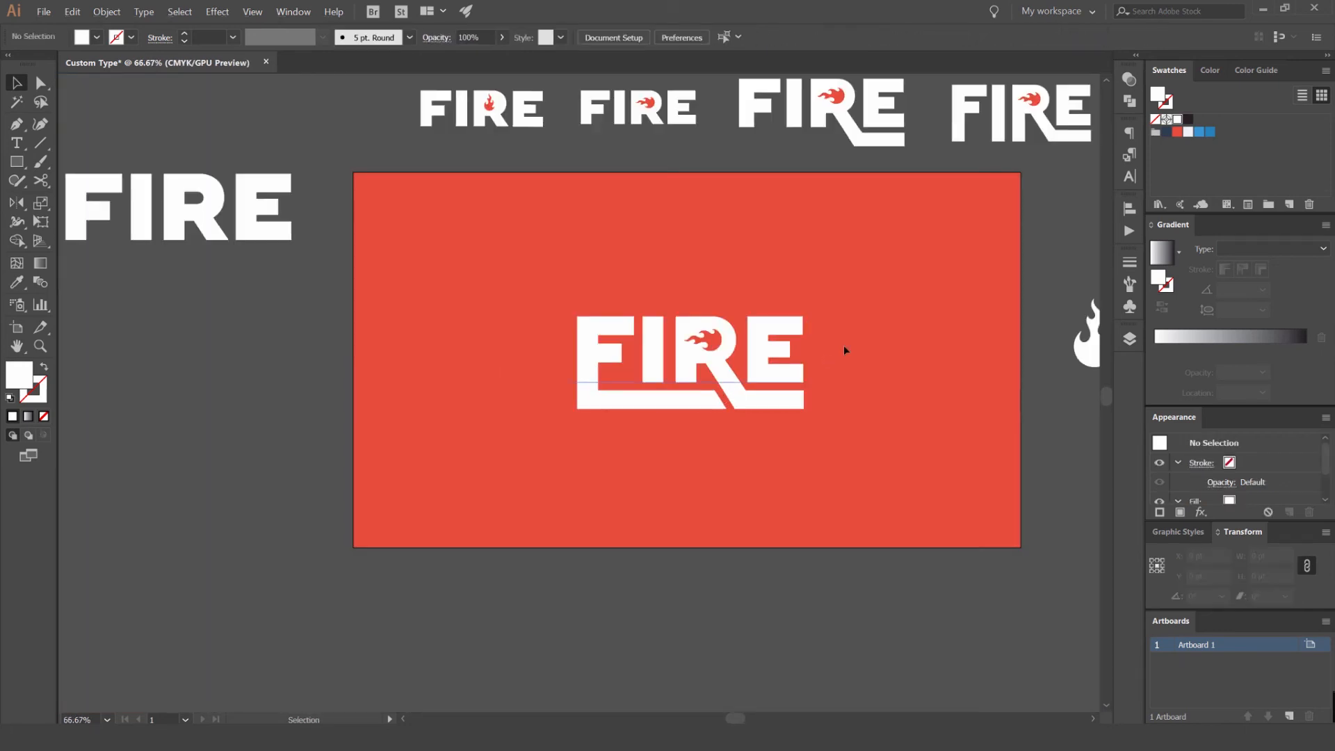
scroll(850, 335, down, 1)
drag(837, 253, 810, 184)
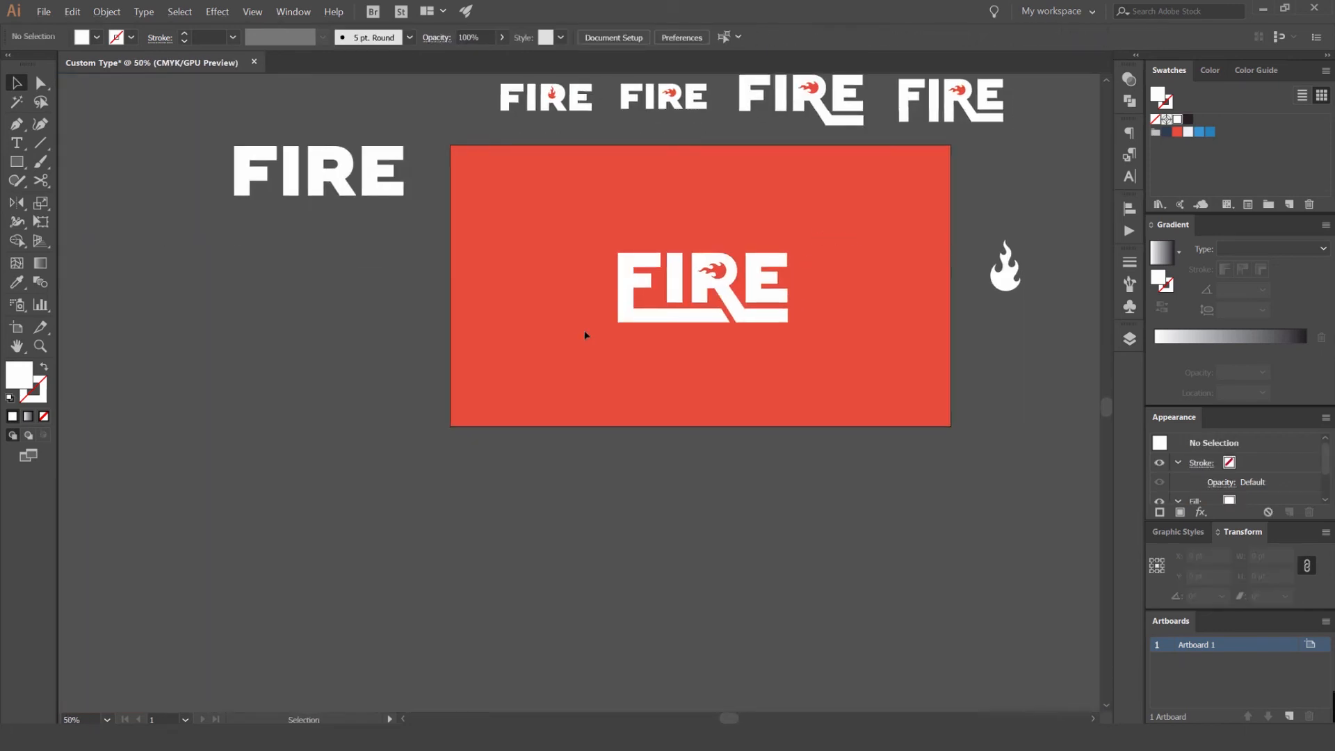
scroll(855, 261, up, 1)
drag(822, 261, 858, 222)
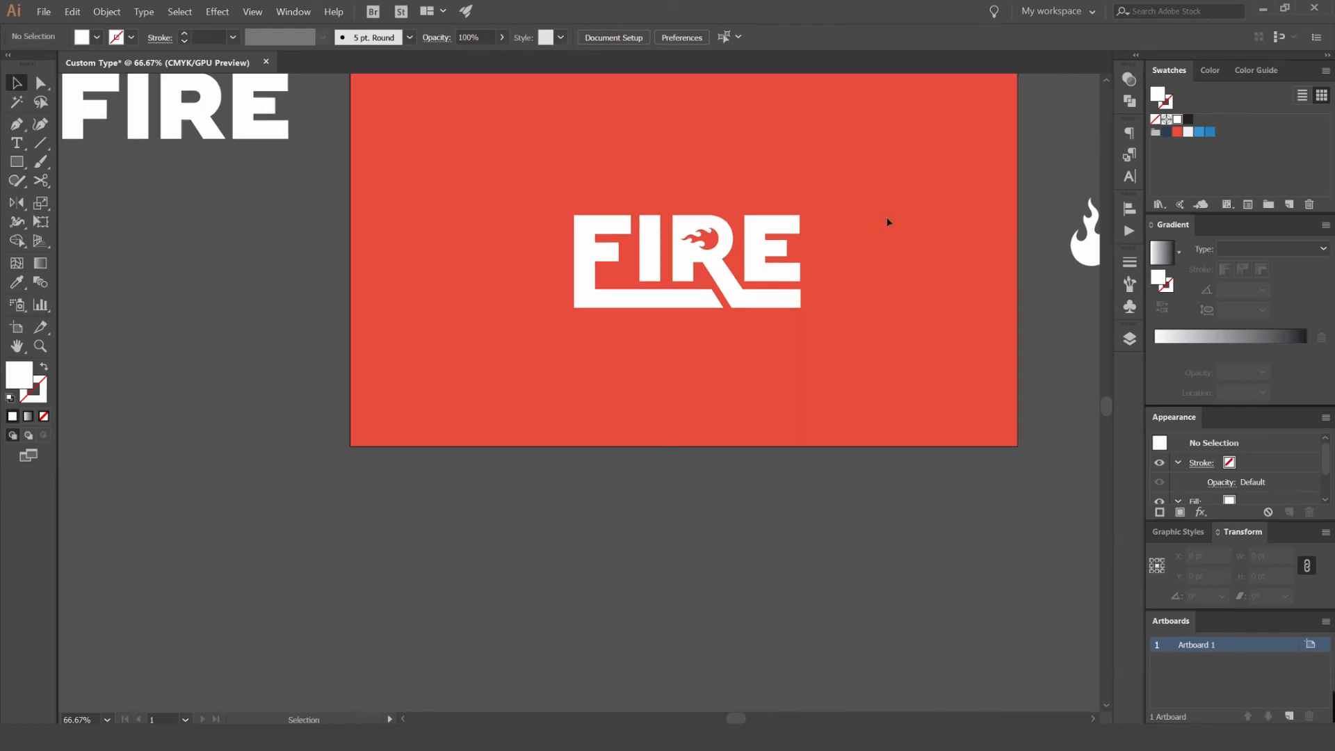
drag(887, 217, 792, 289)
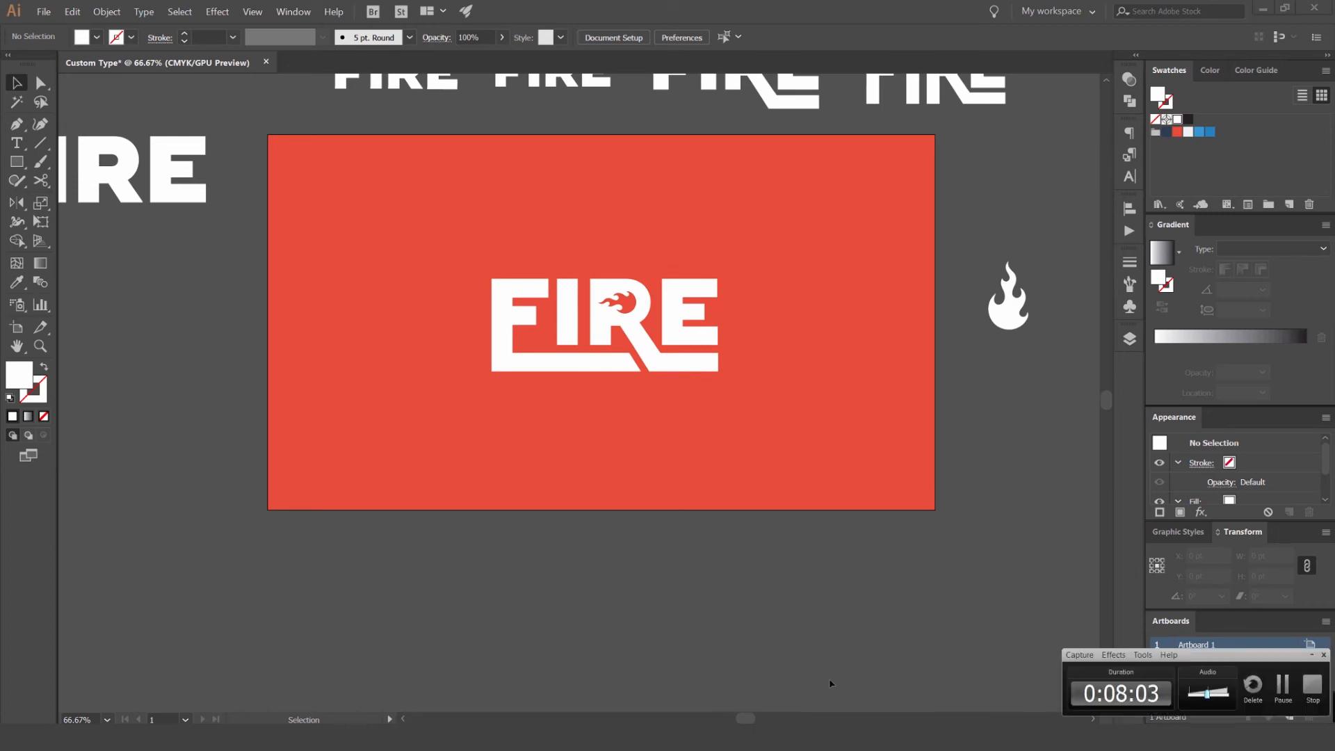
drag(974, 324, 1015, 352)
- Inspect the spacing between the F's underline bar, the letters and the R's extended leg at several magnifications
scroll(709, 394, up, 2)
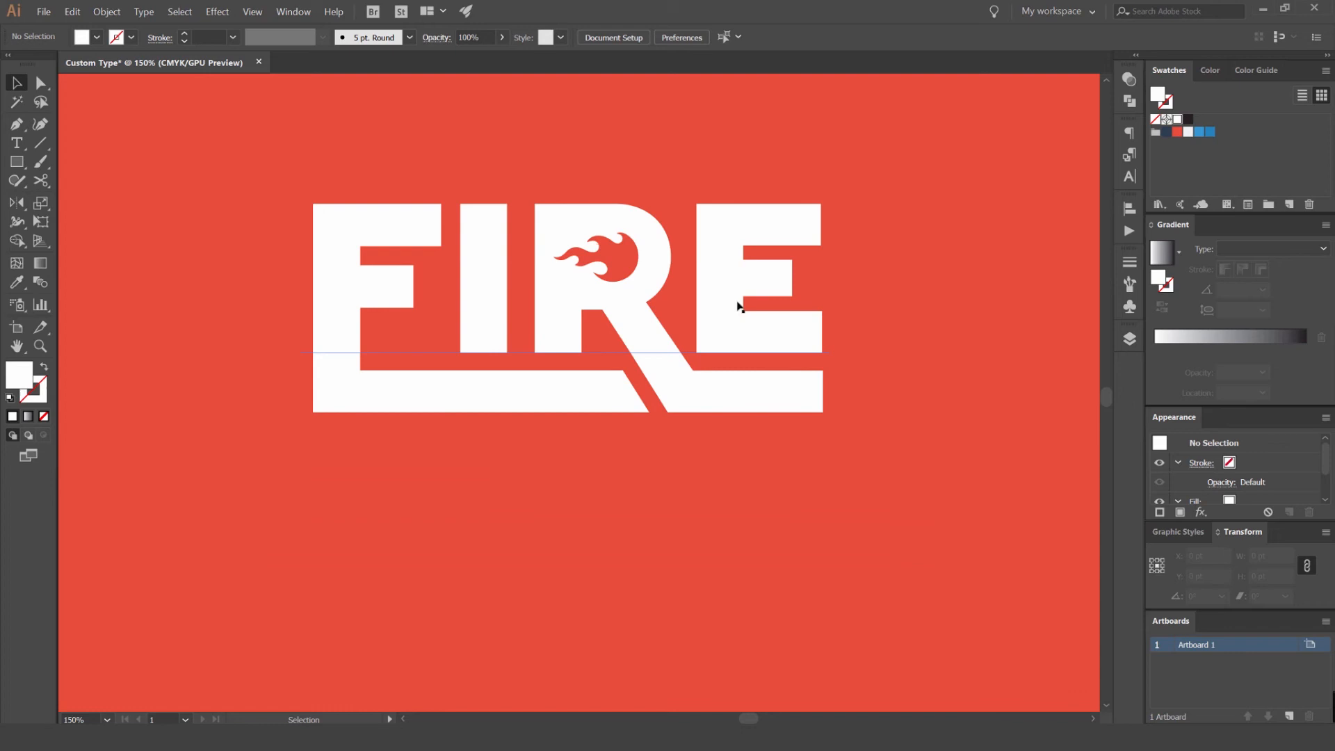
drag(637, 436, 734, 406)
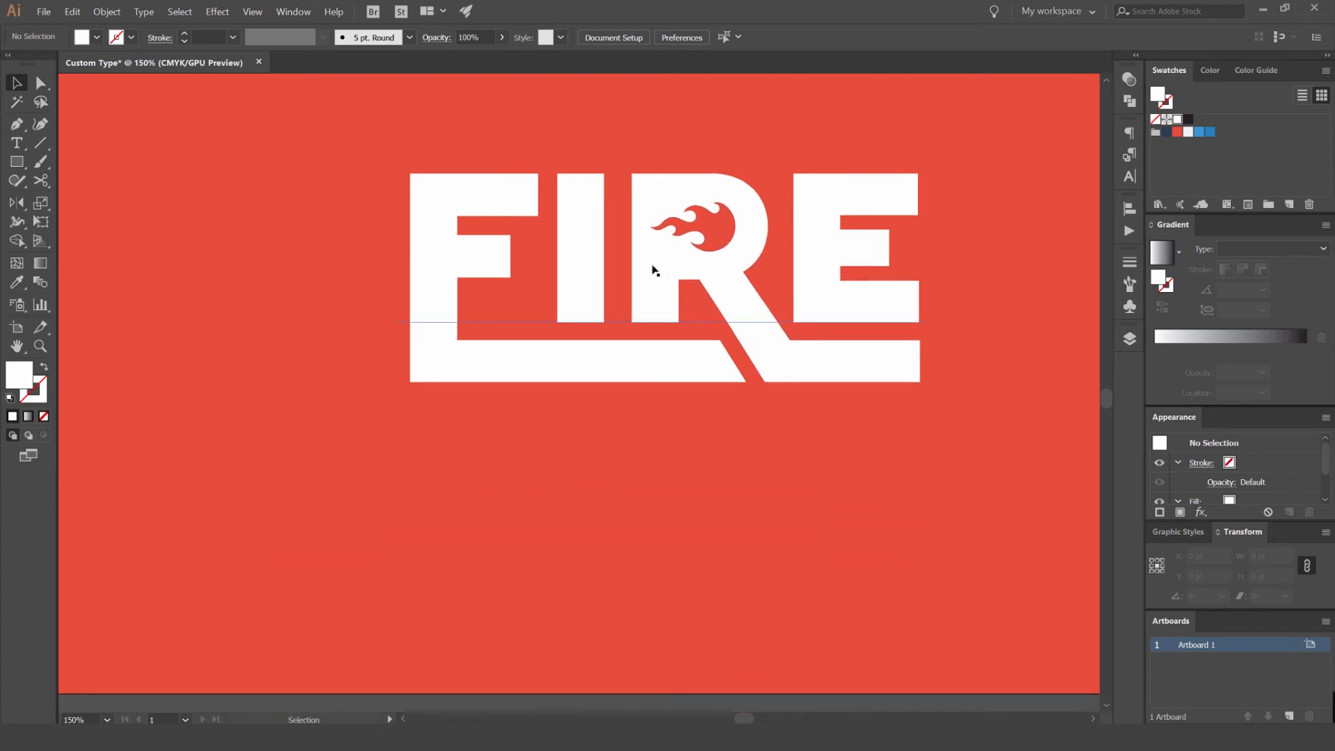
scroll(653, 271, up, 1)
scroll(663, 299, down, 2)
scroll(808, 279, up, 1)
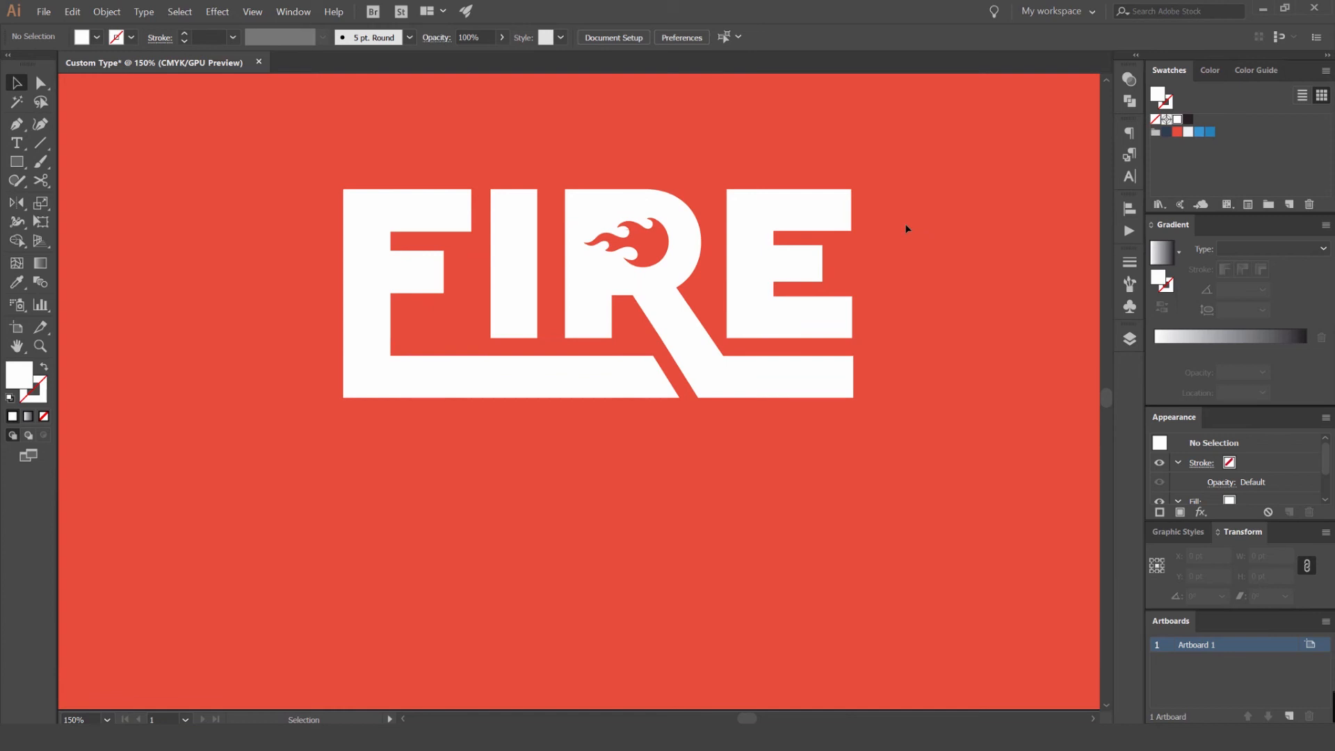
click(647, 372)
click(762, 444)
scroll(776, 432, down, 1)
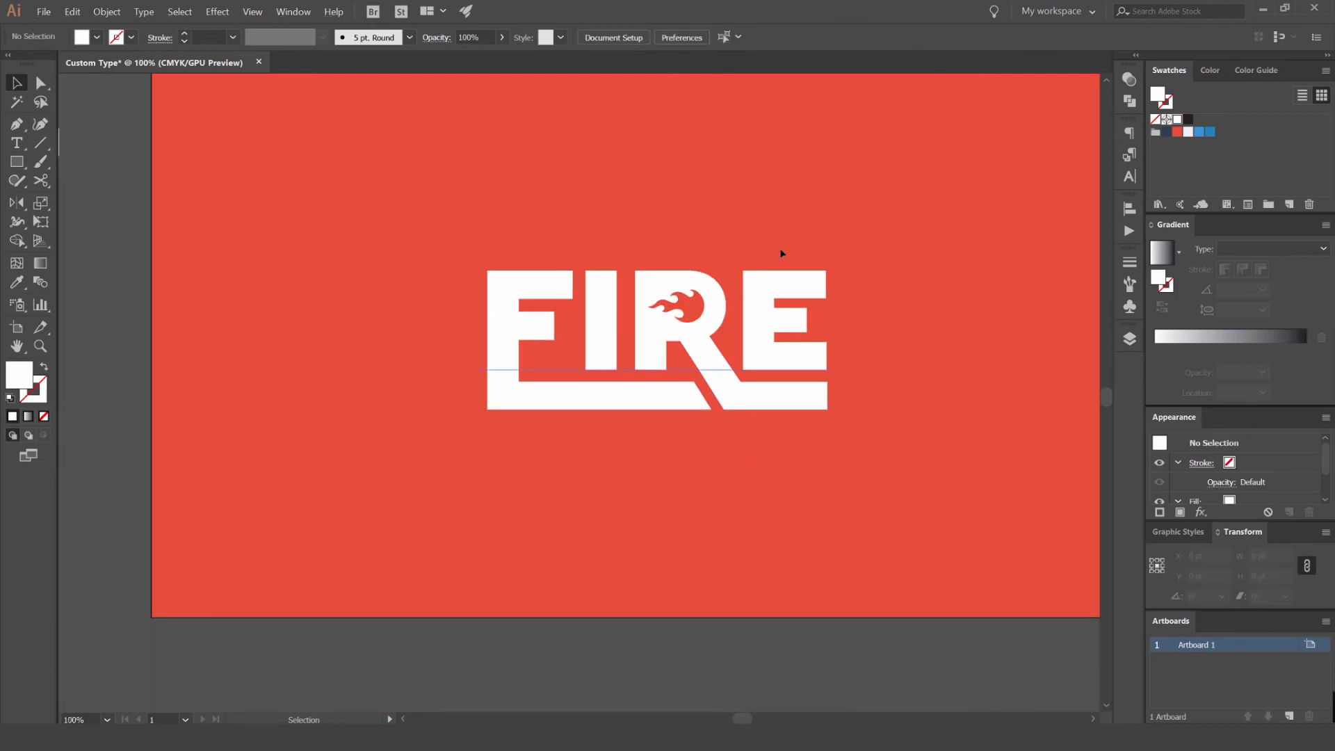
scroll(783, 251, down, 1)
drag(873, 235, 863, 206)
scroll(515, 269, up, 1)
scroll(797, 217, down, 2)
scroll(547, 259, up, 1)
drag(807, 221, 552, 336)
scroll(571, 333, down, 1)
drag(621, 299, 219, 299)
click(420, 308)
scroll(551, 276, up, 2)
scroll(694, 267, up, 2)
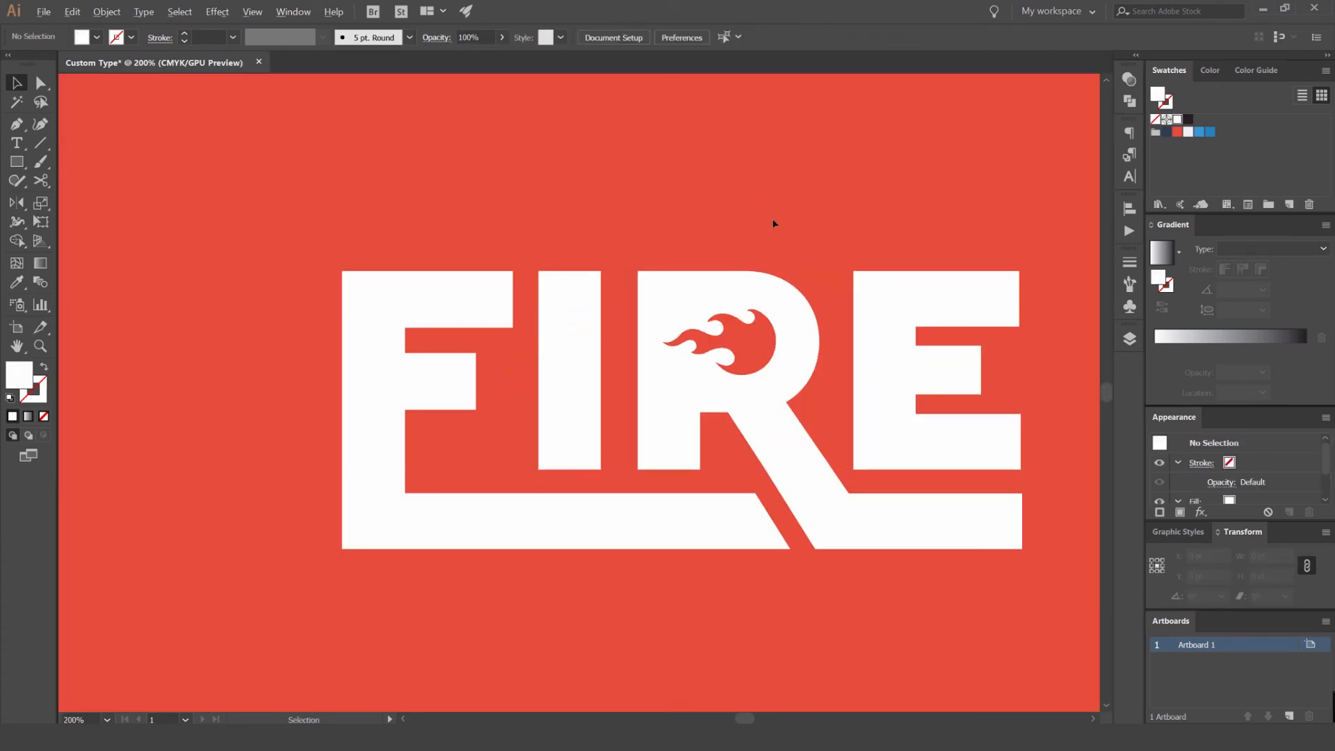
- Convert the FIRE text to outlines
scroll(774, 223, down, 1)
drag(322, 518, 317, 519)
drag(257, 336, 224, 321)
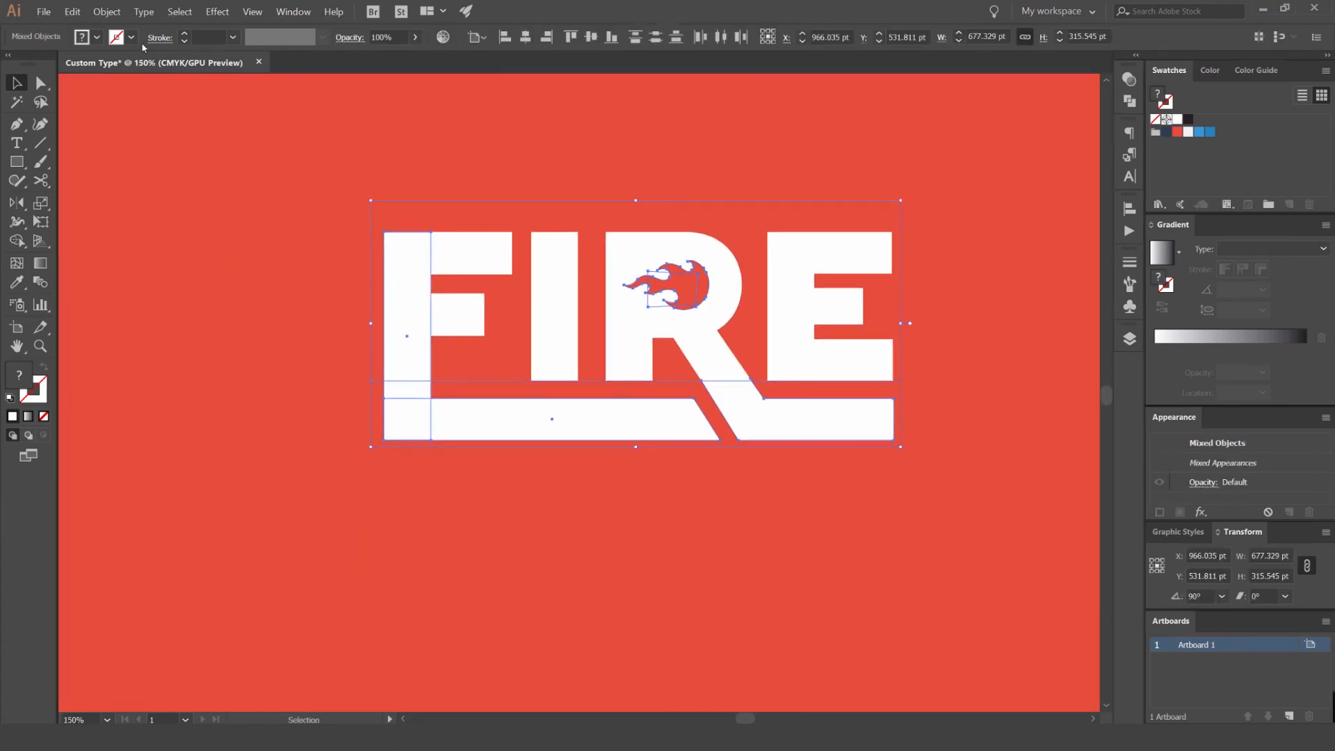
click(143, 12)
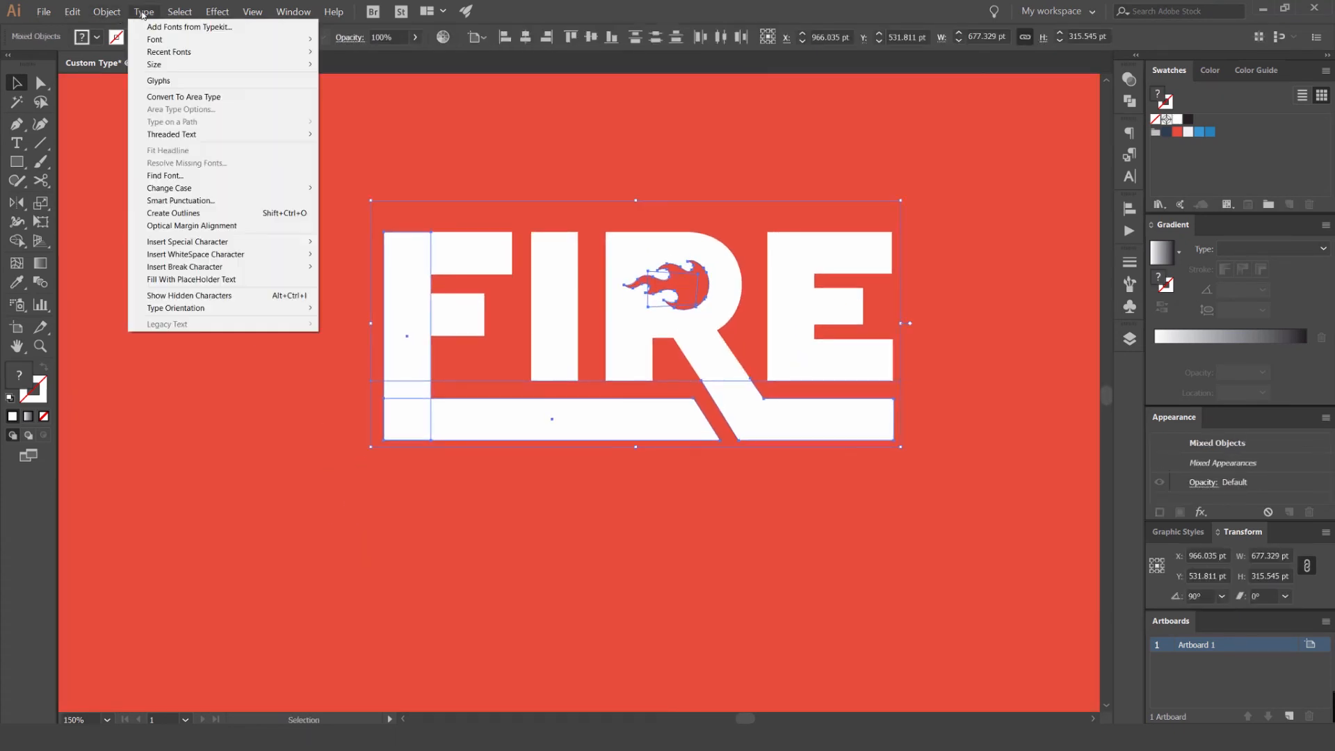
click(180, 213)
click(516, 166)
click(554, 235)
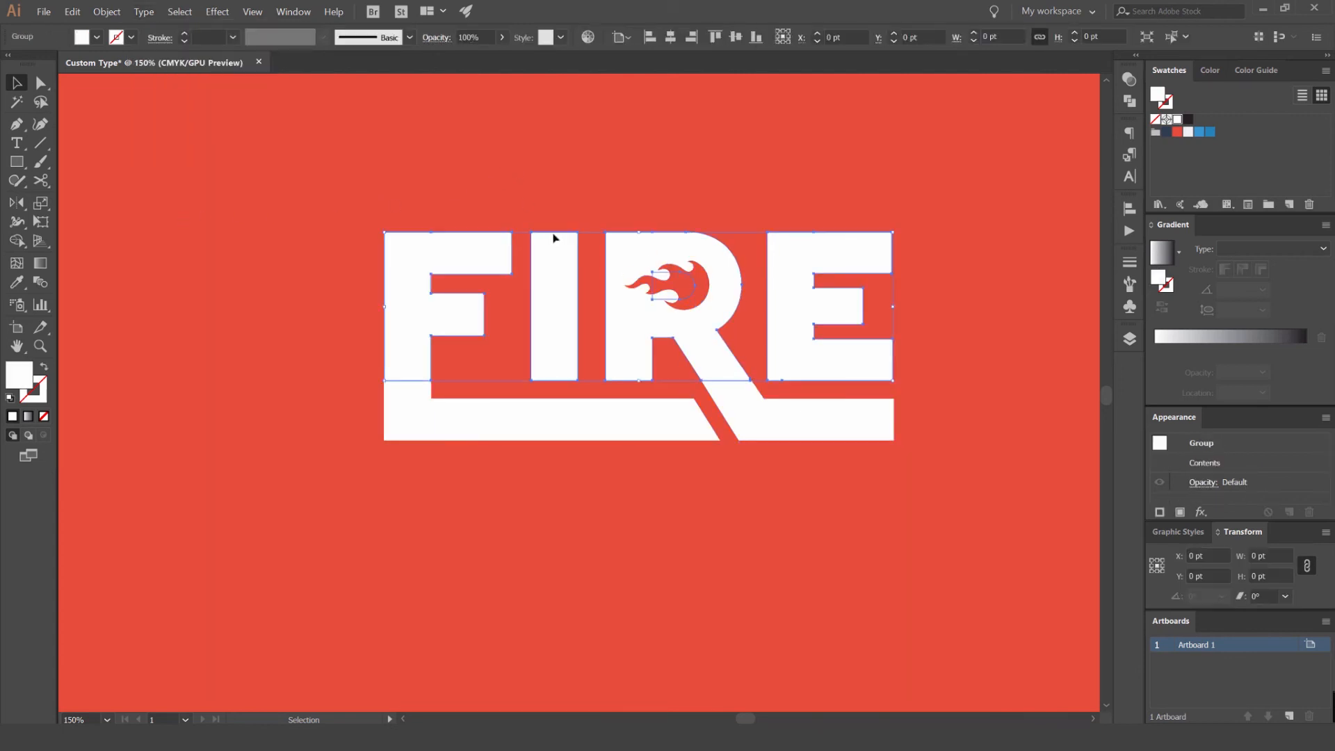
- Examine the separate shapes that make up the lettering, its flame and the underline
click(745, 166)
drag(745, 166, 391, 432)
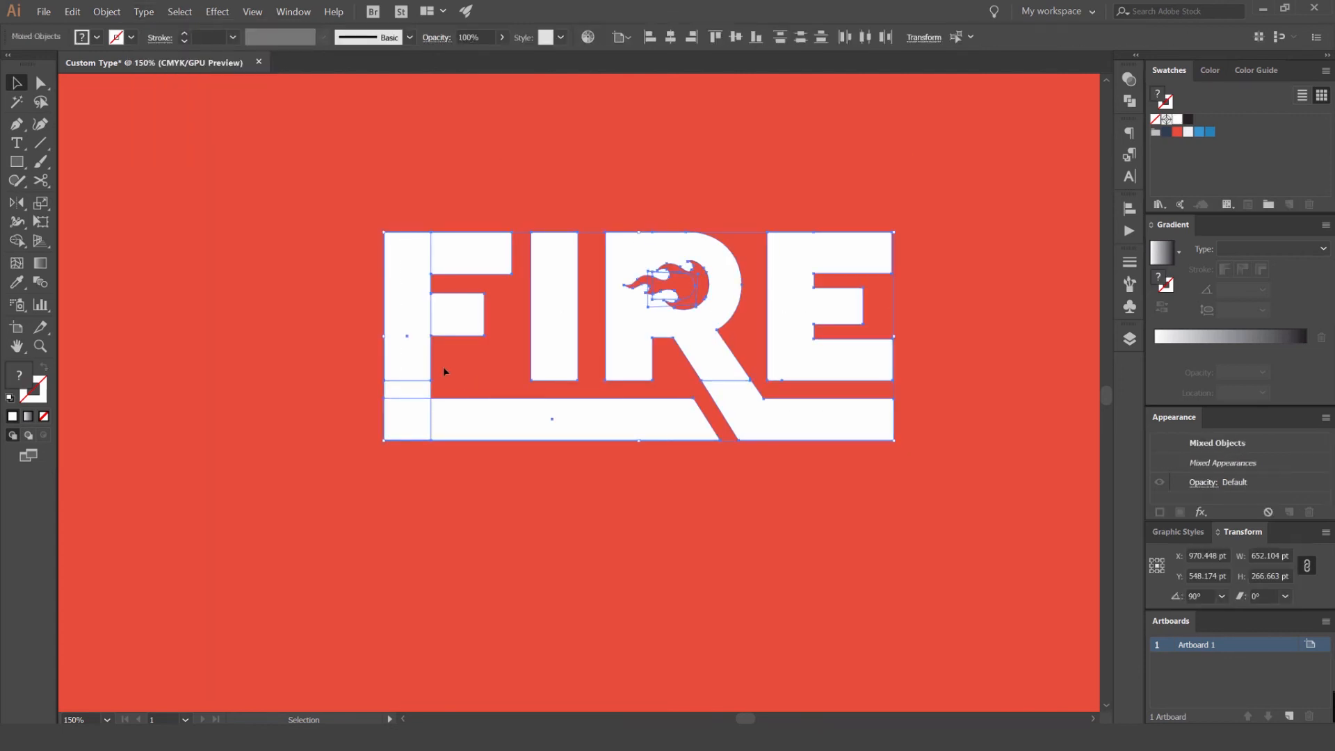
scroll(487, 346, up, 1)
scroll(478, 325, down, 1)
scroll(664, 201, up, 2)
click(675, 201)
drag(585, 213, 705, 158)
click(408, 266)
click(446, 386)
scroll(431, 391, down, 1)
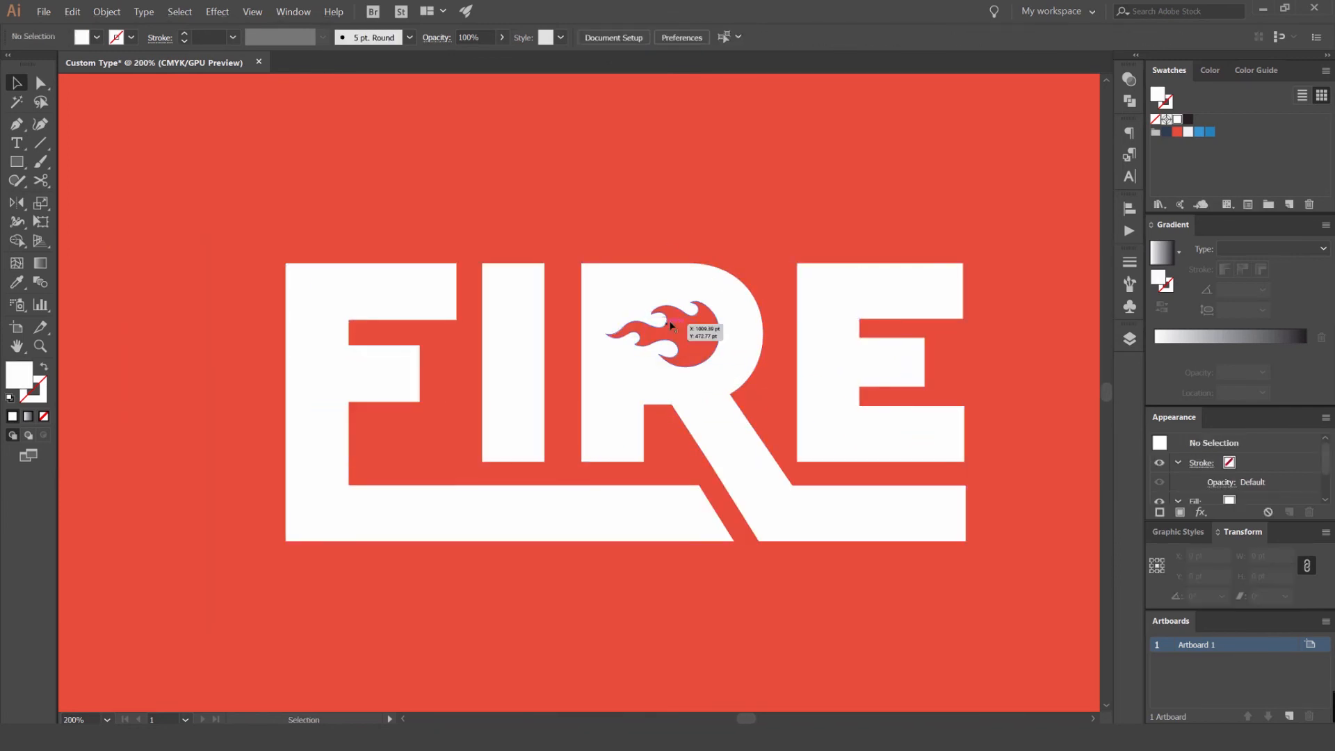
- Nudge the upper outer corner of the white patch behind the flame slightly outward
click(678, 329)
scroll(661, 323, up, 1)
scroll(660, 322, up, 1)
click(665, 317)
scroll(676, 315, up, 2)
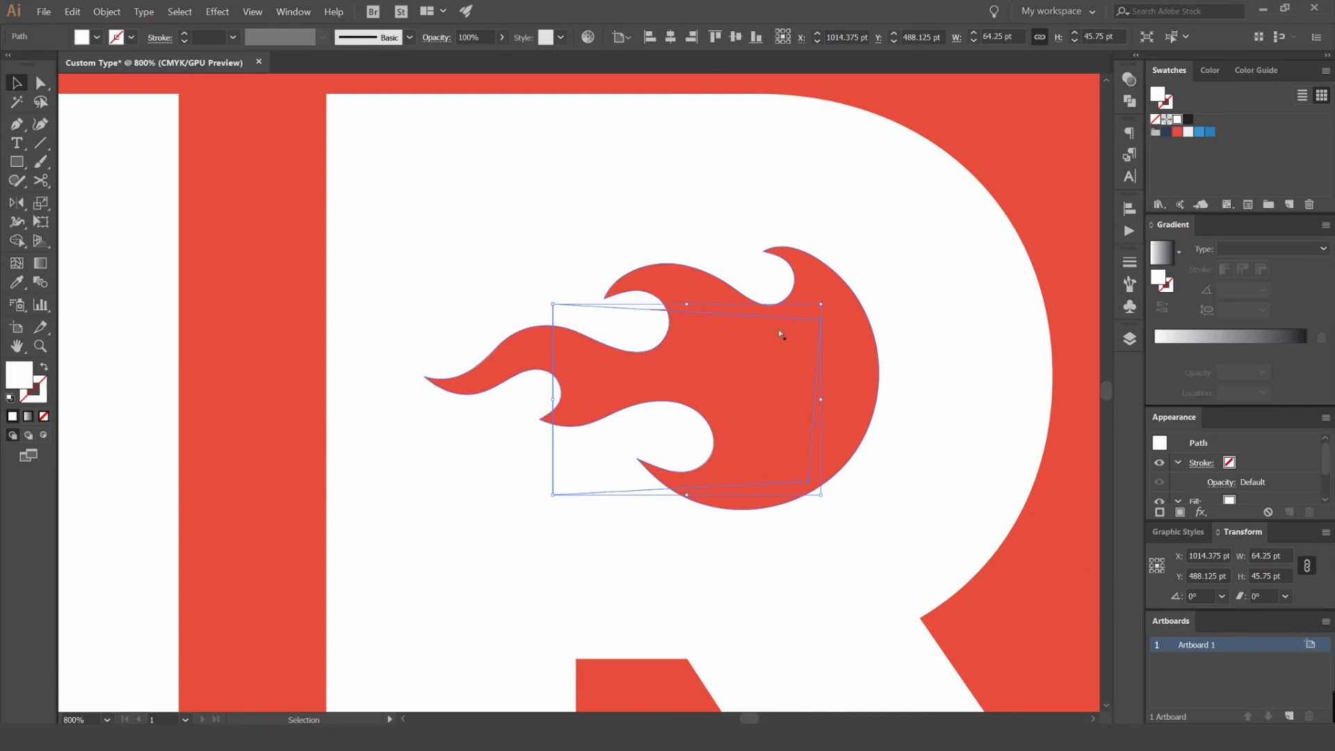
key(a)
drag(821, 322, 826, 311)
scroll(806, 297, down, 3)
key(v)
scroll(682, 202, right, 3)
- Unite the outlined letters, both underline bars and the white patch in the R with Pathfinder, leaving out the flame
click(651, 329)
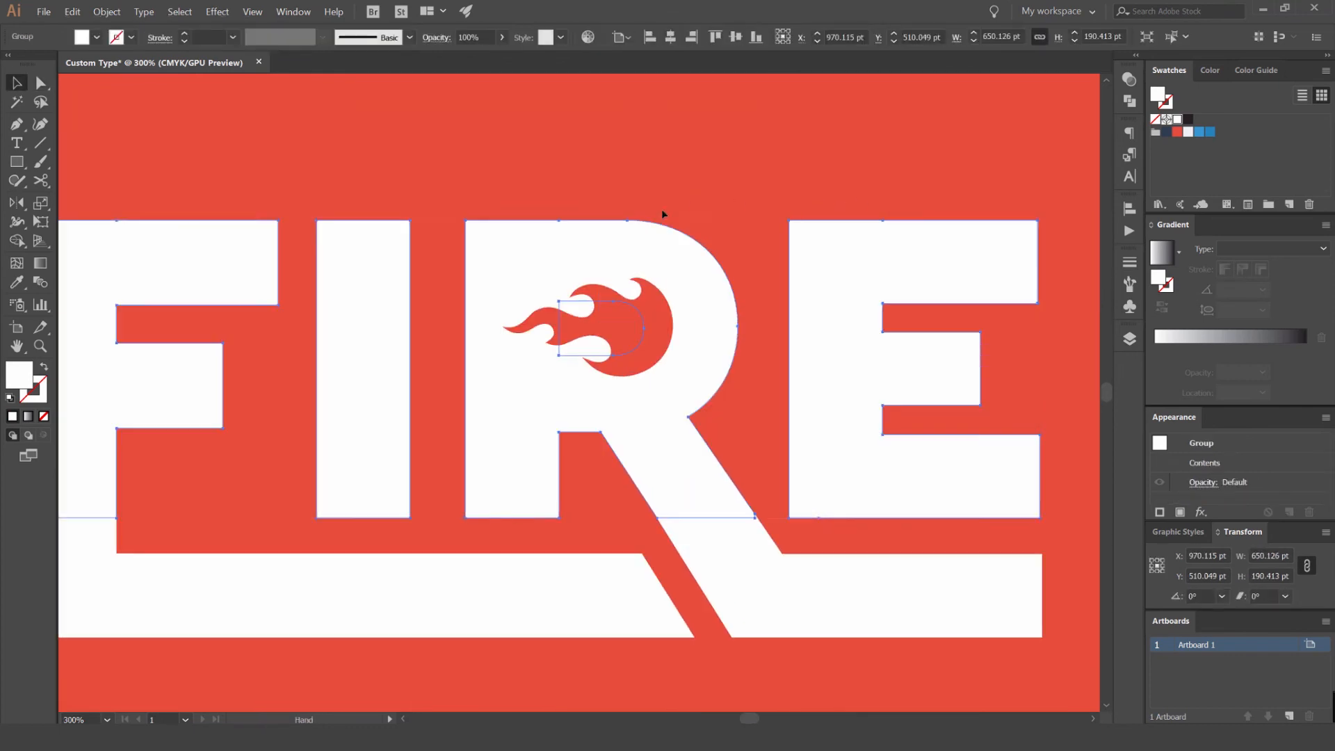
scroll(756, 190, down, 2)
click(808, 243)
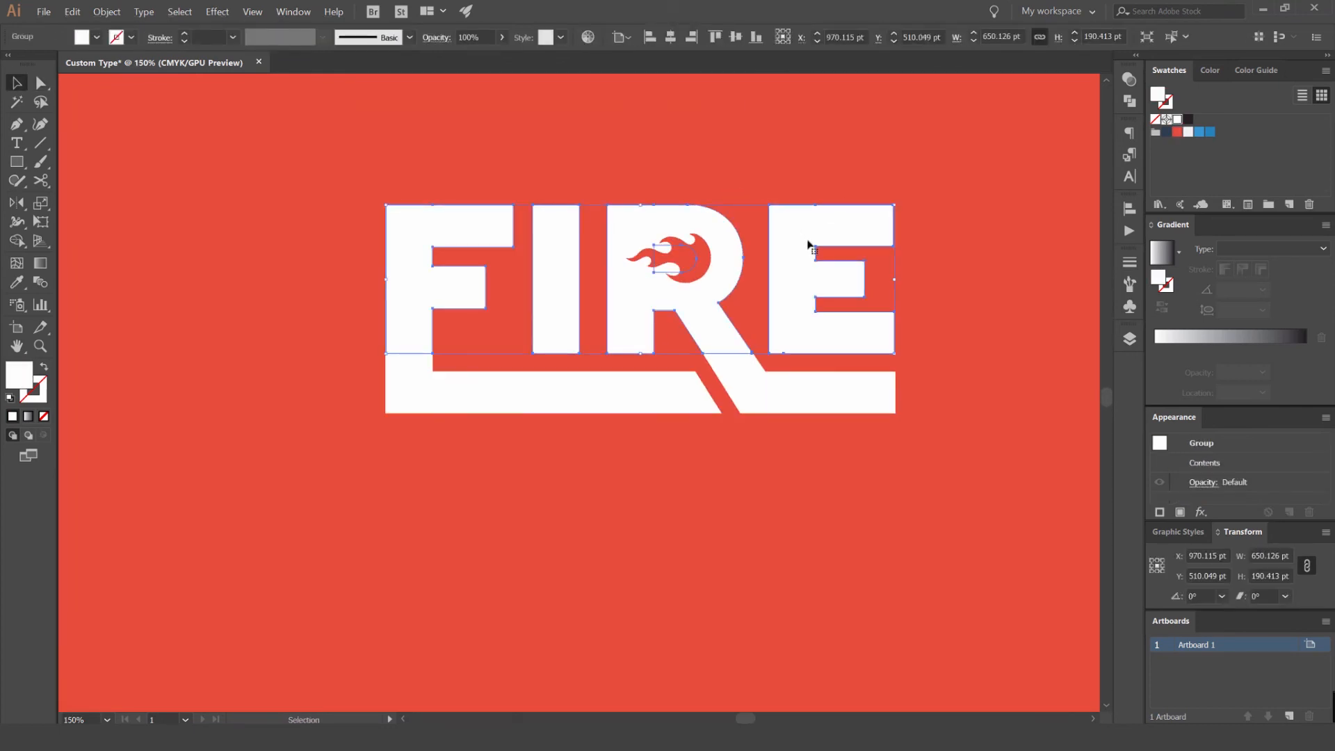
shift+click(641, 395)
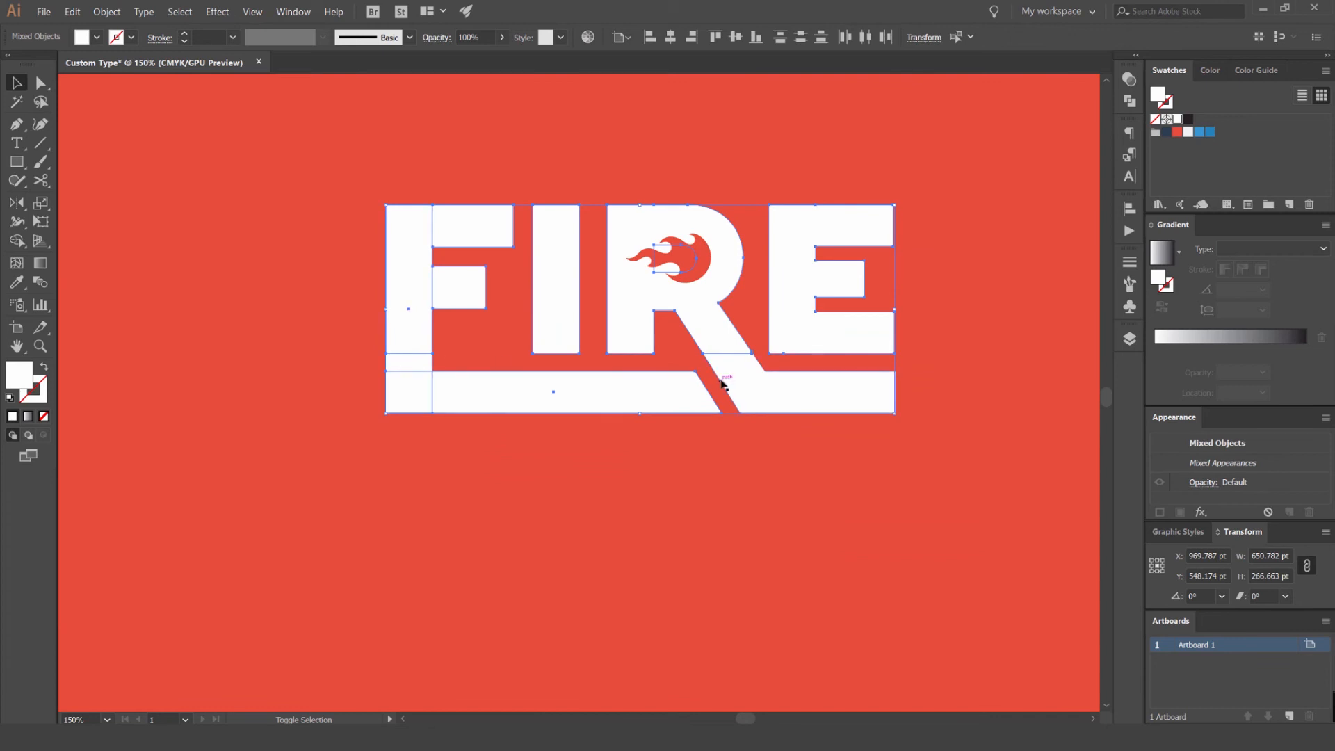
scroll(672, 271, up, 3)
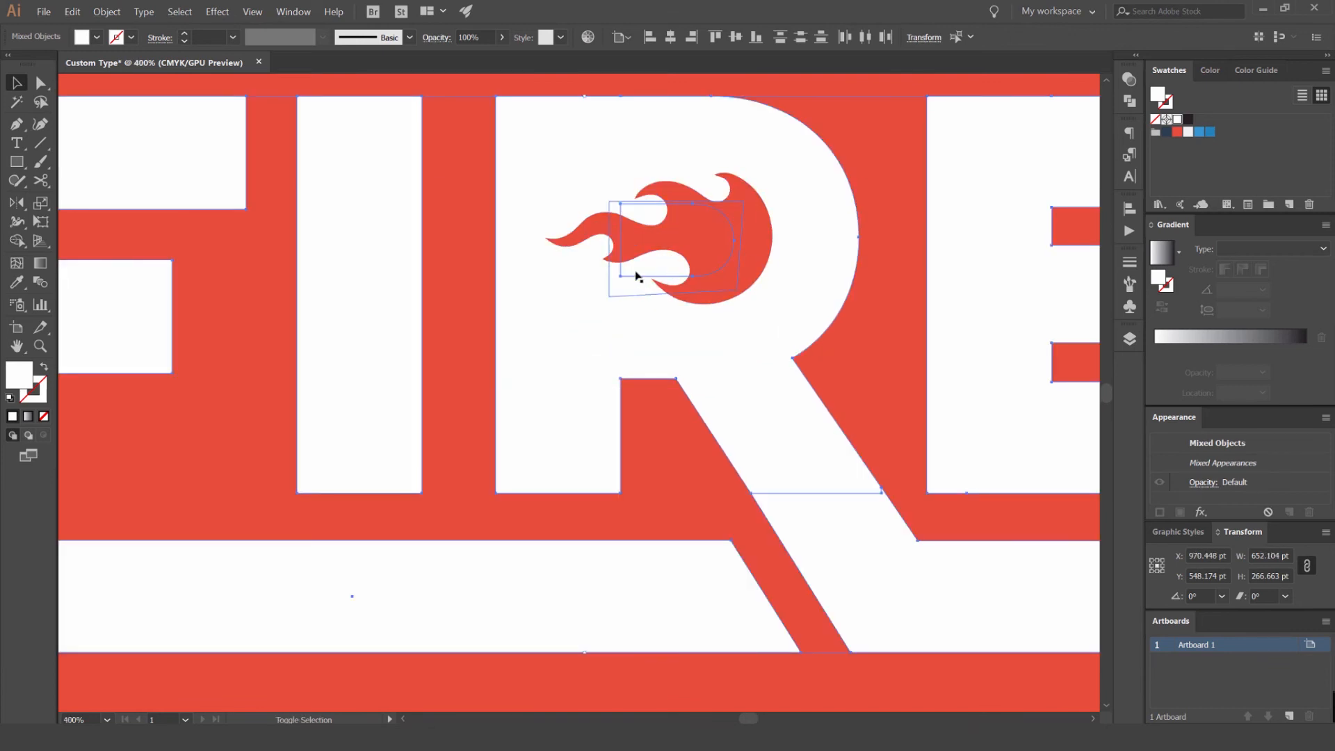
scroll(637, 276, down, 3)
scroll(694, 213, up, 2)
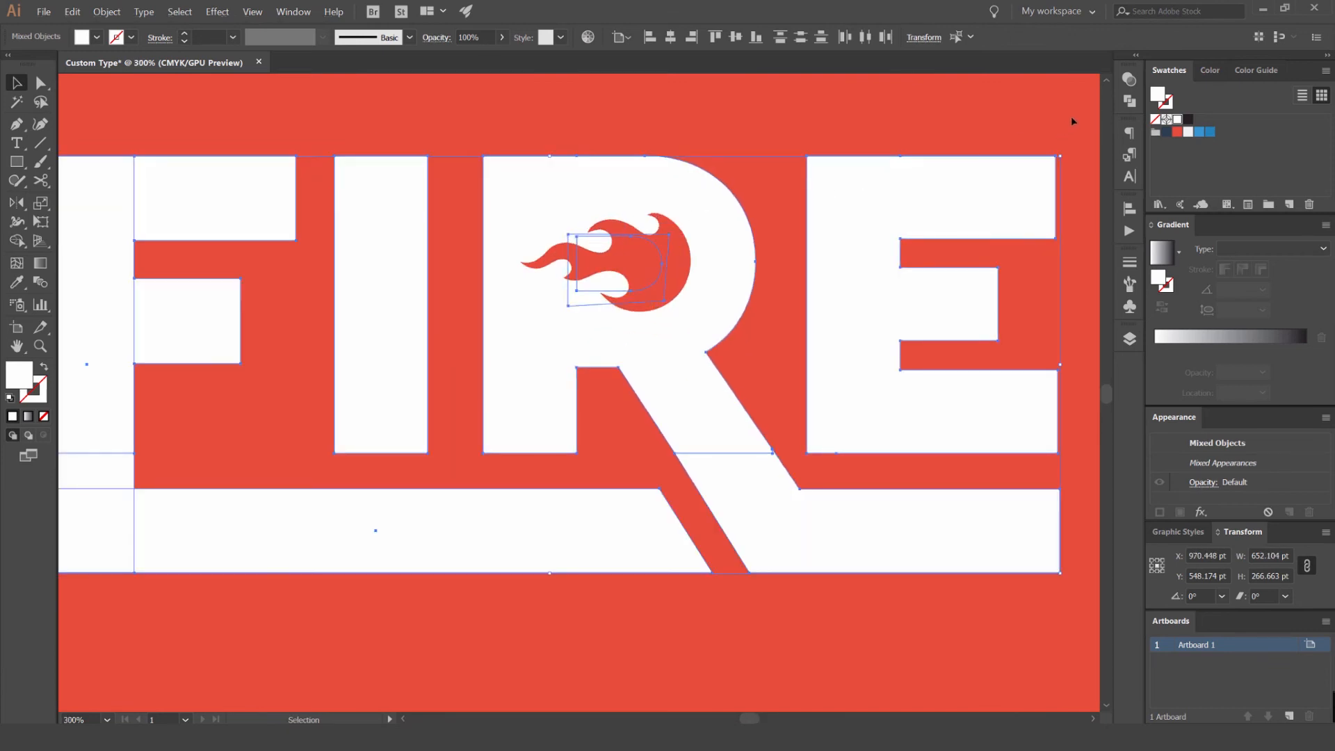
click(293, 12)
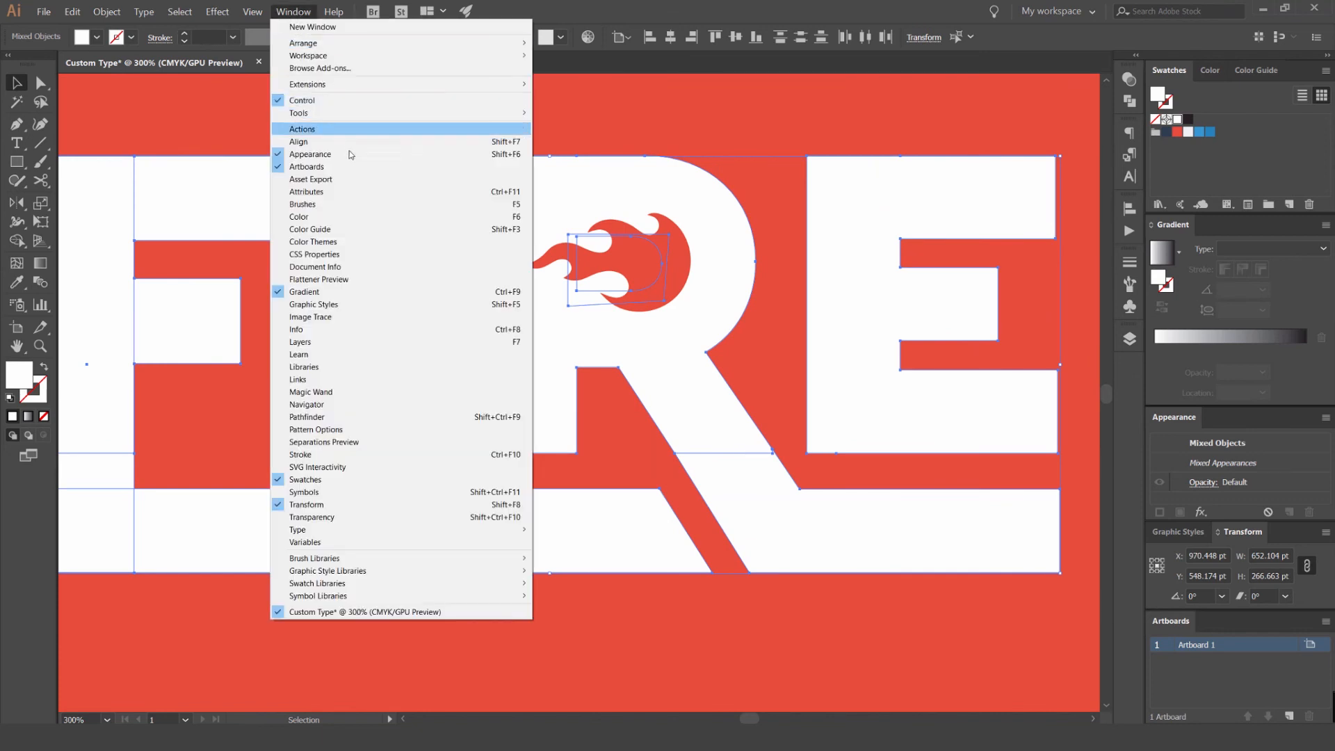
click(327, 417)
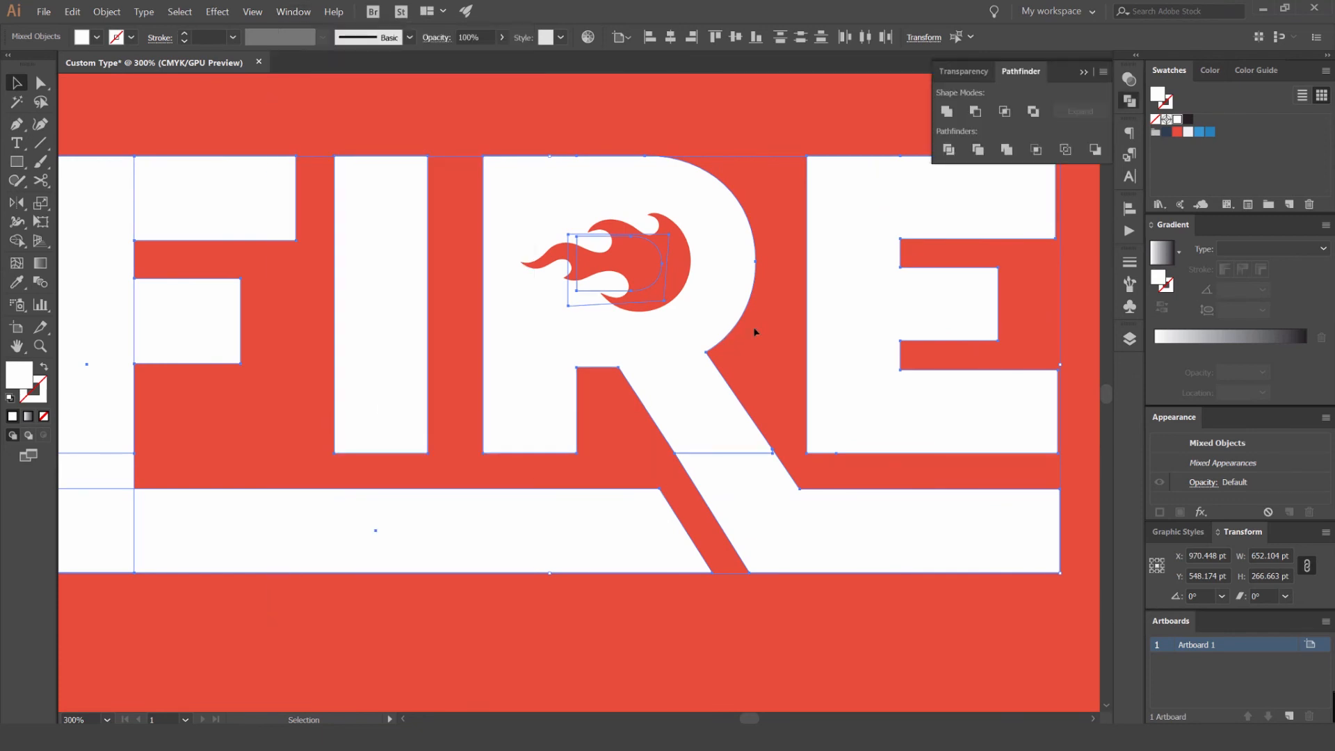
click(948, 112)
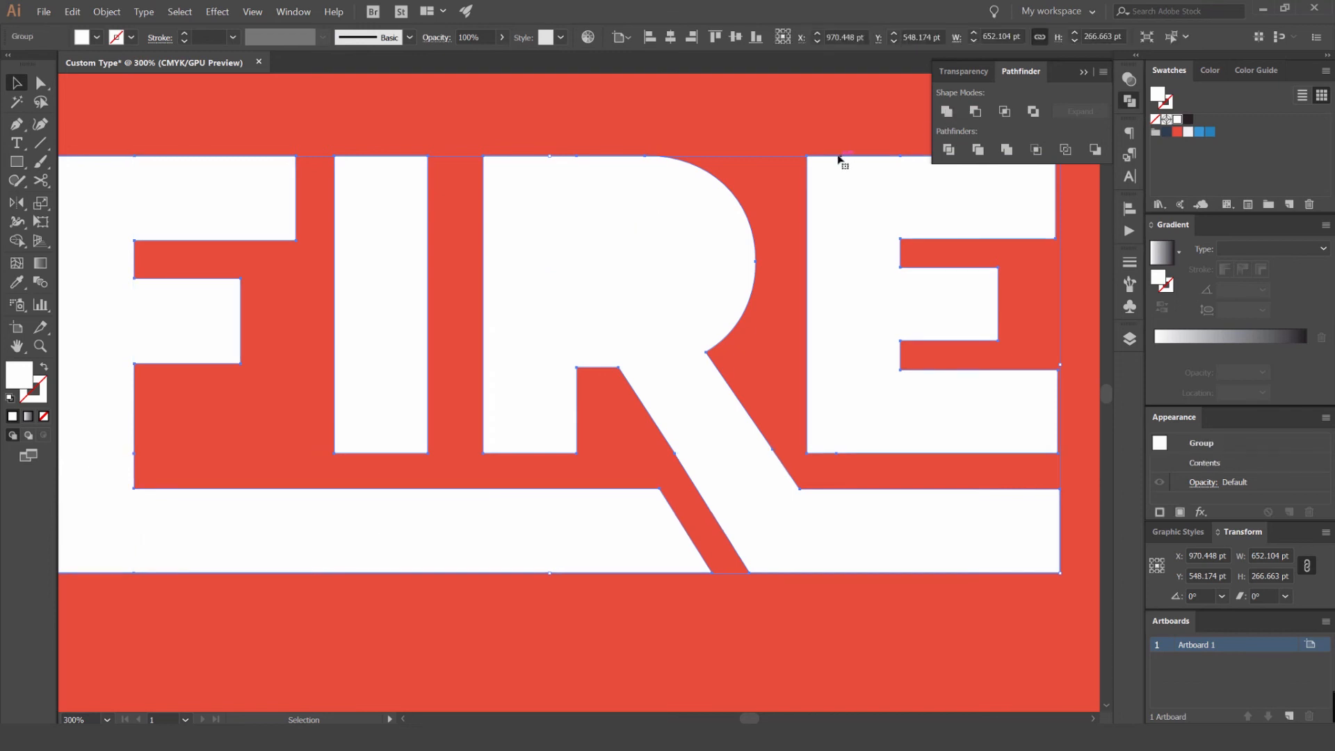
scroll(749, 128, down, 3)
drag(742, 242, 758, 639)
key(ctrl+z)
click(1199, 131)
click(927, 280)
key(ctrl+z)
- Arrange the united lettering behind the red flame but in front of the red background
scroll(709, 184, up, 1)
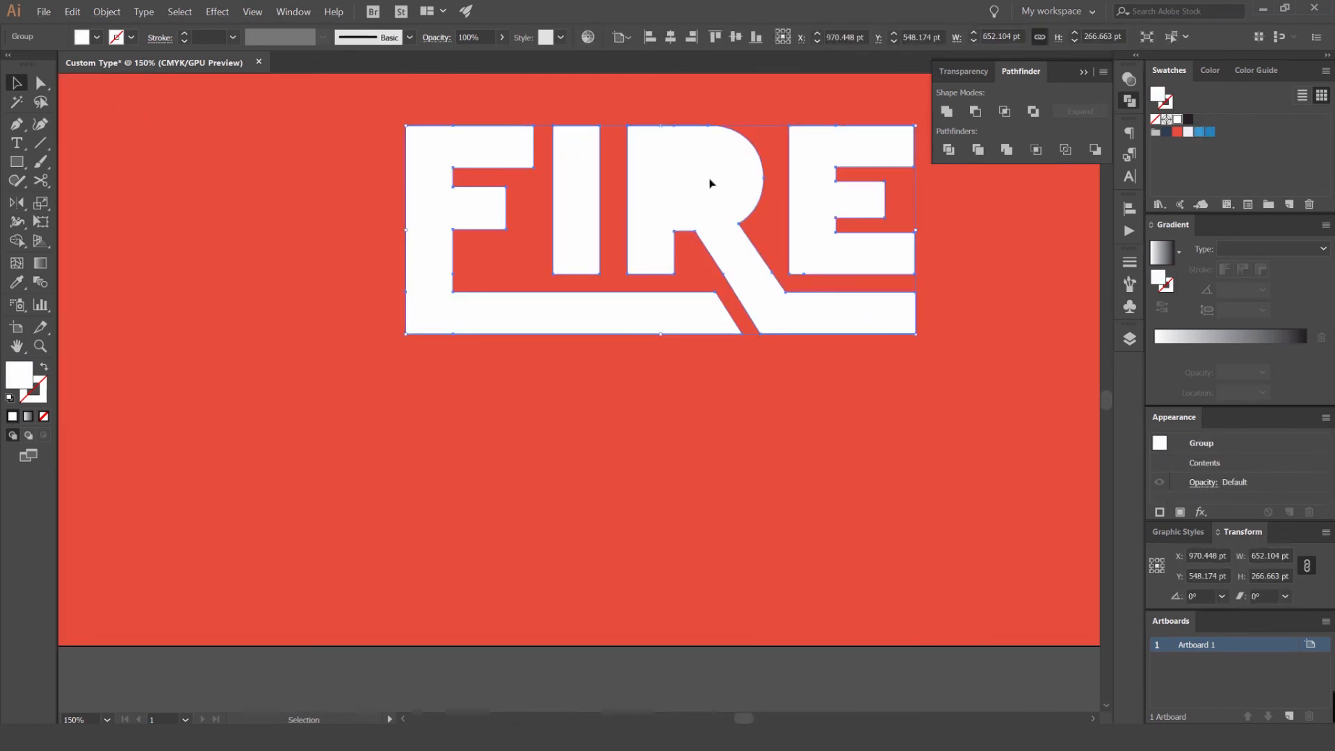
key(ctrl+shift+bracketleft)
key(ctrl+bracketright)
click(769, 110)
- Try moving the red flame down and sideways across the R, undoing each move
click(731, 177)
drag(730, 177, 723, 251)
key(ctrl+z)
drag(729, 187, 723, 260)
key(ctrl+z)
scroll(703, 149, up, 2)
drag(724, 197, 640, 202)
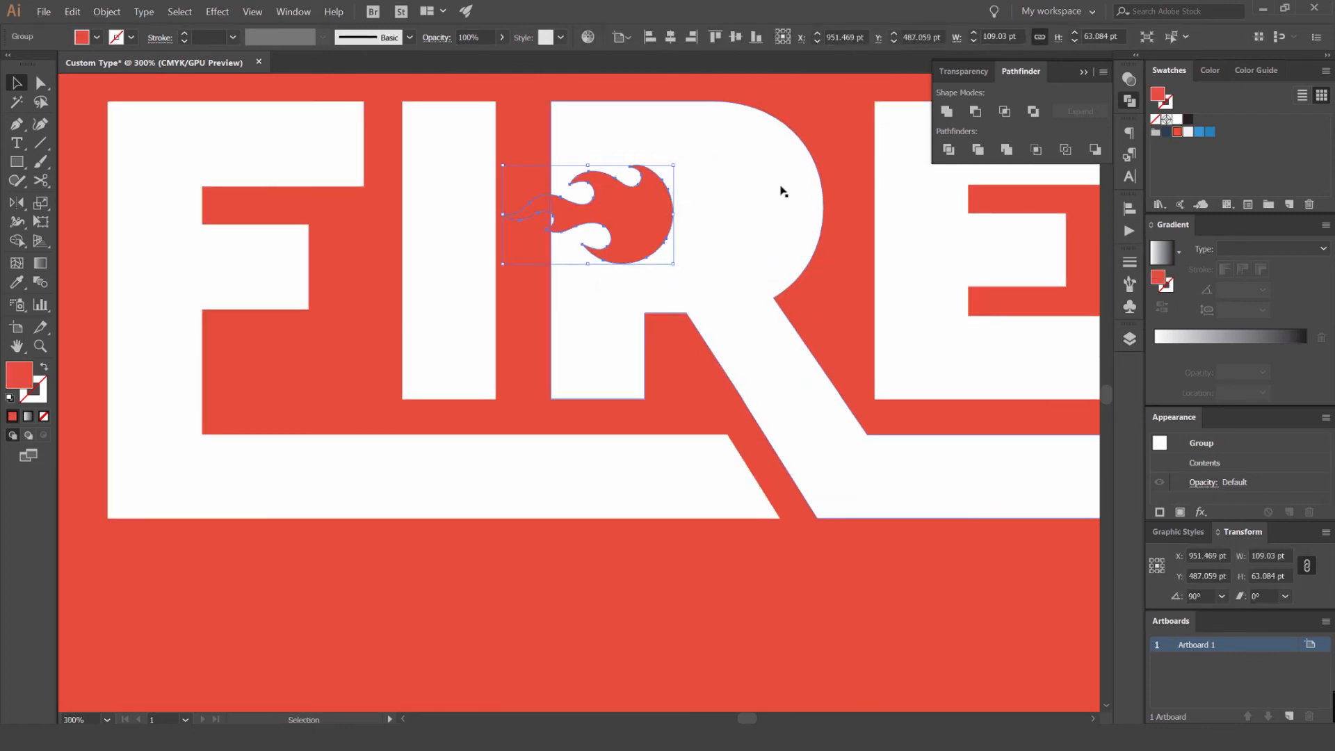
click(815, 127)
key(ctrl+z)
- Try subtracting the red flame from the united lettering group with Minus Front
click(726, 196)
key(ctrl+equal)
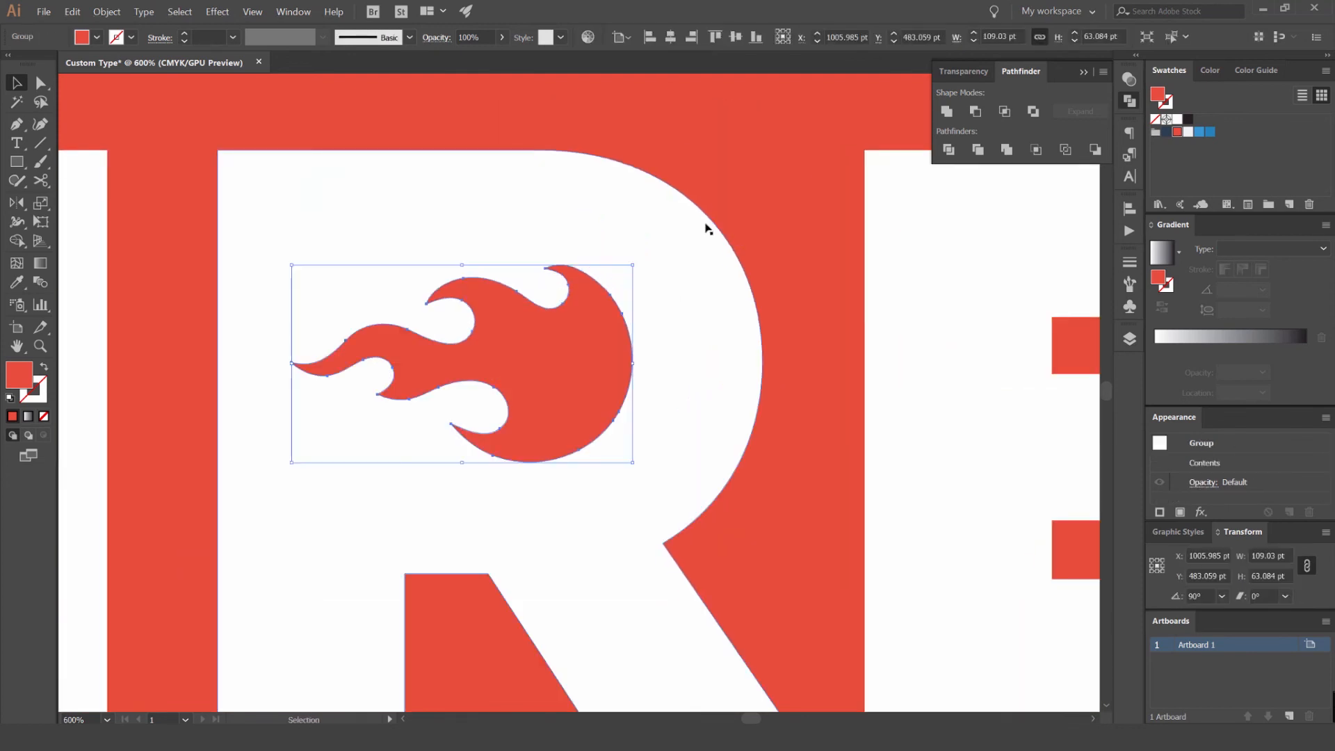
key(ctrl+minus)
key(ctrl+minus)
click(690, 180)
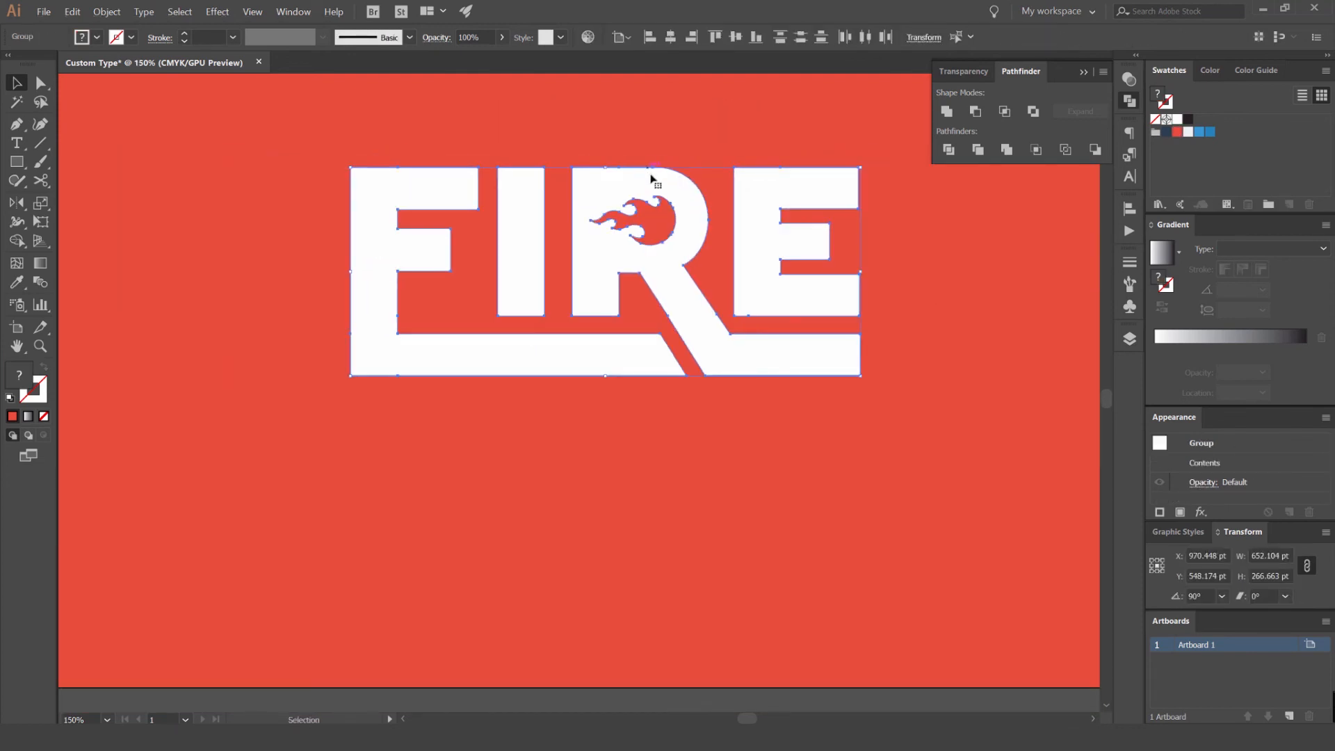
key(ctrl+equal)
key(ctrl+equal)
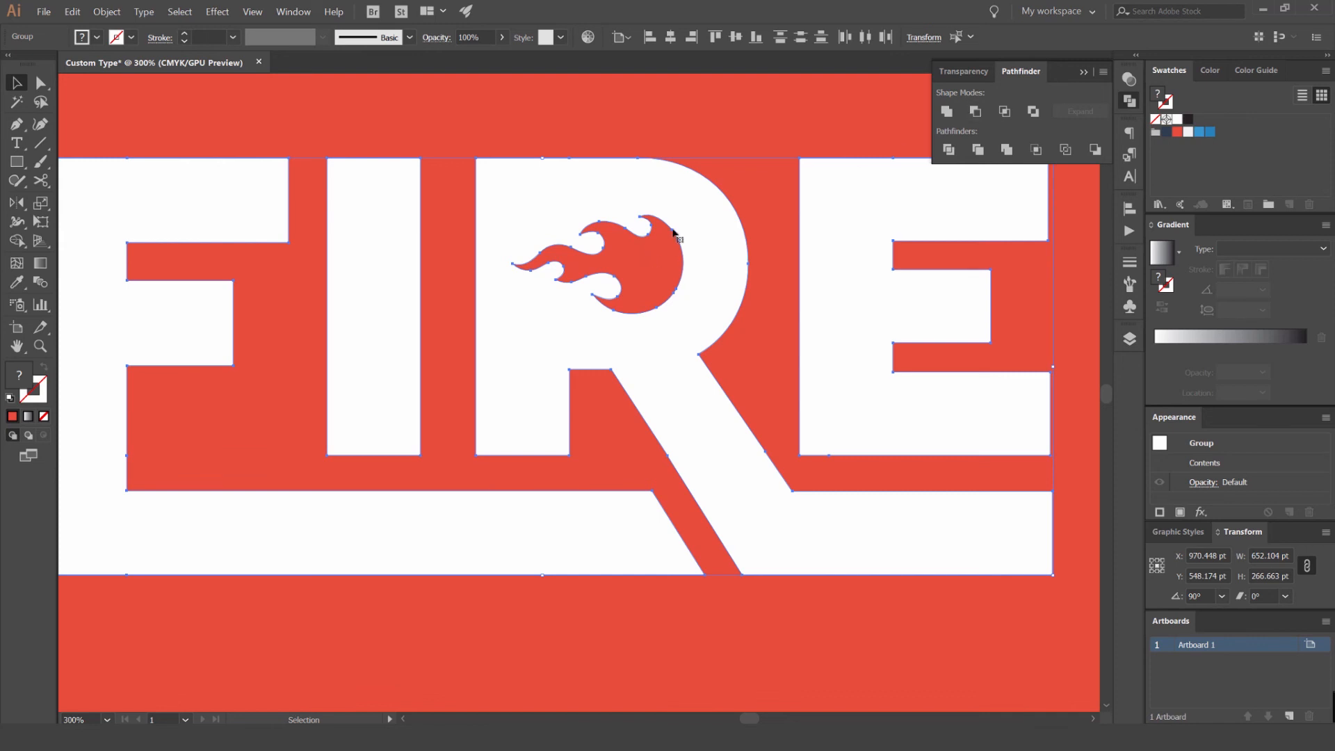
click(977, 112)
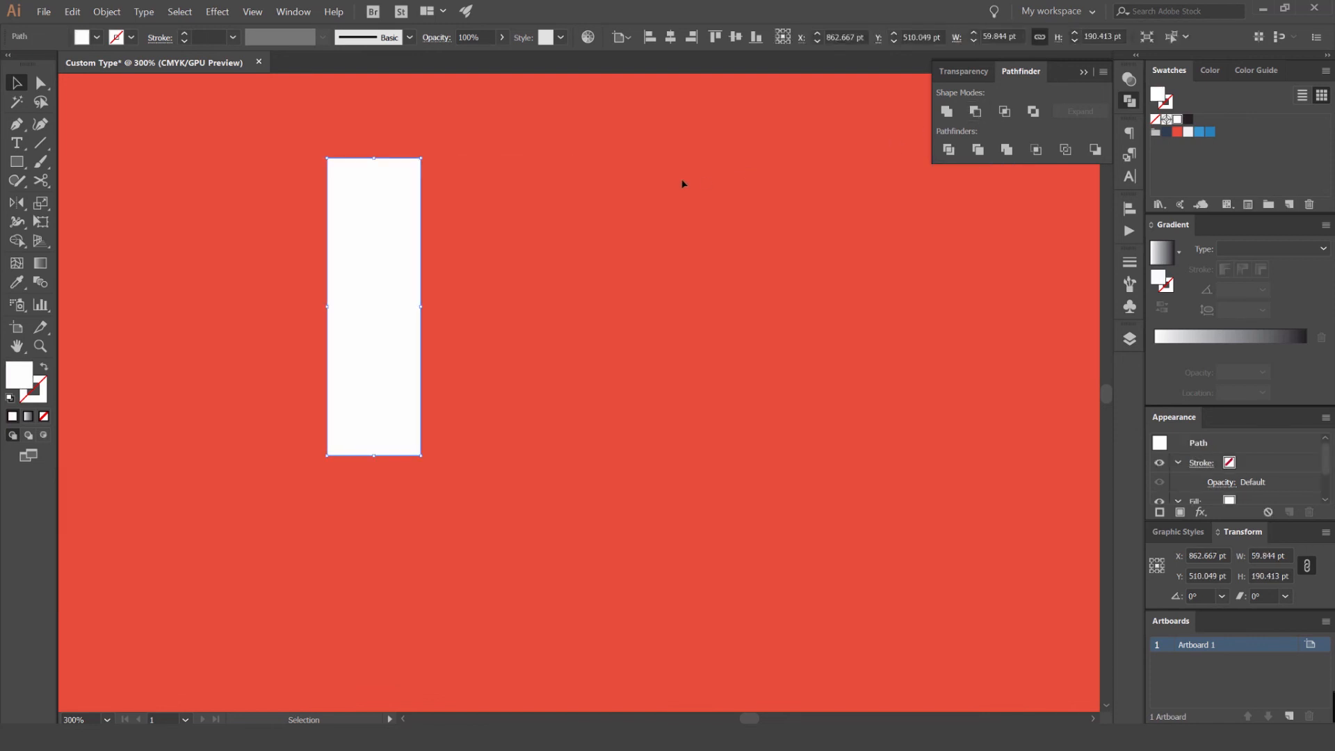
key(ctrl+z)
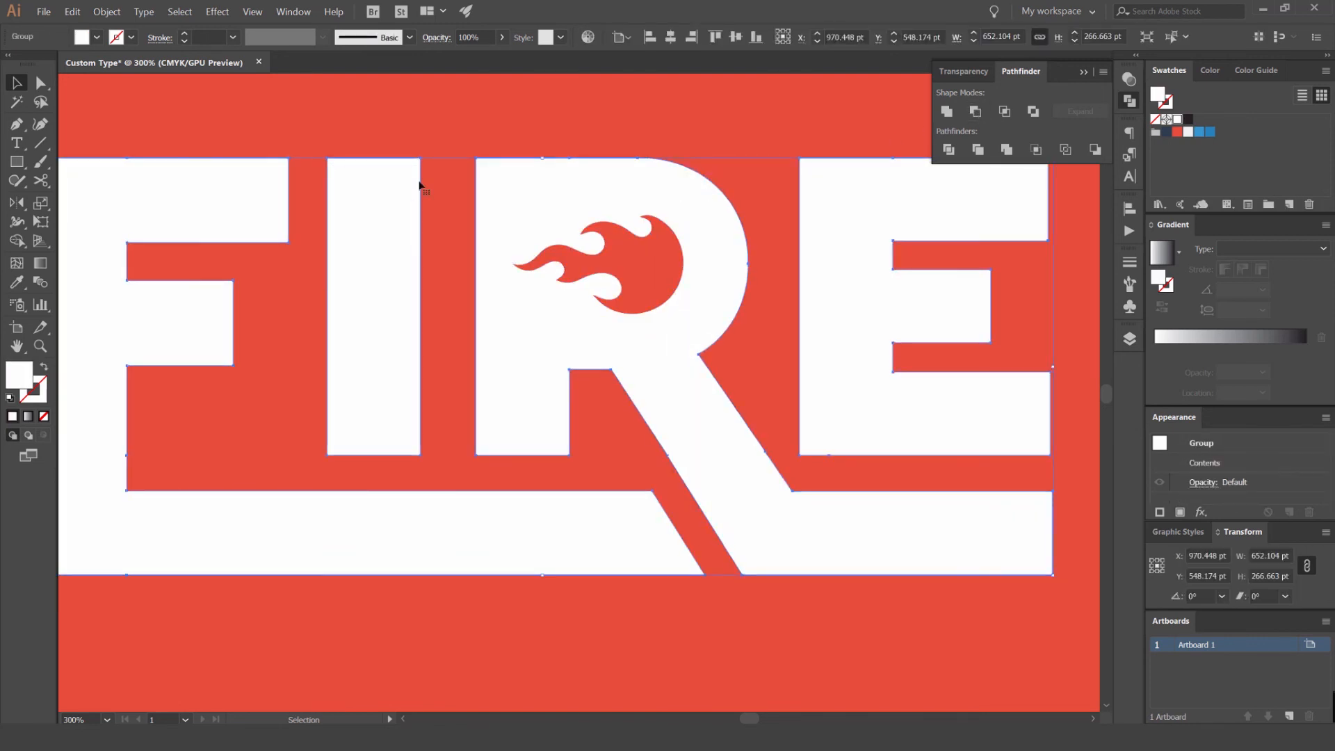
- Try applying Minus Front to the lettering group alone and inspect the artwork before undoing it
click(976, 111)
key(ctrl+shift+a)
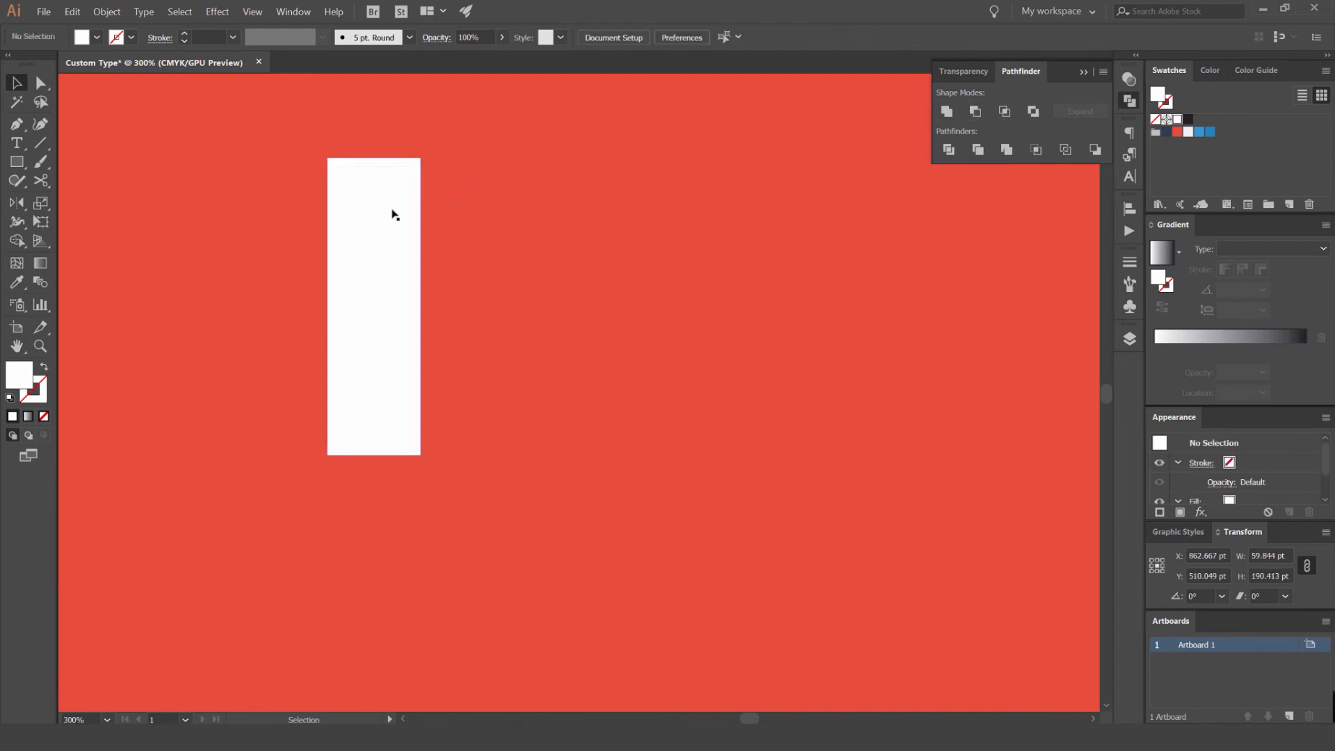
scroll(392, 211, down, 2)
scroll(392, 208, up, 3)
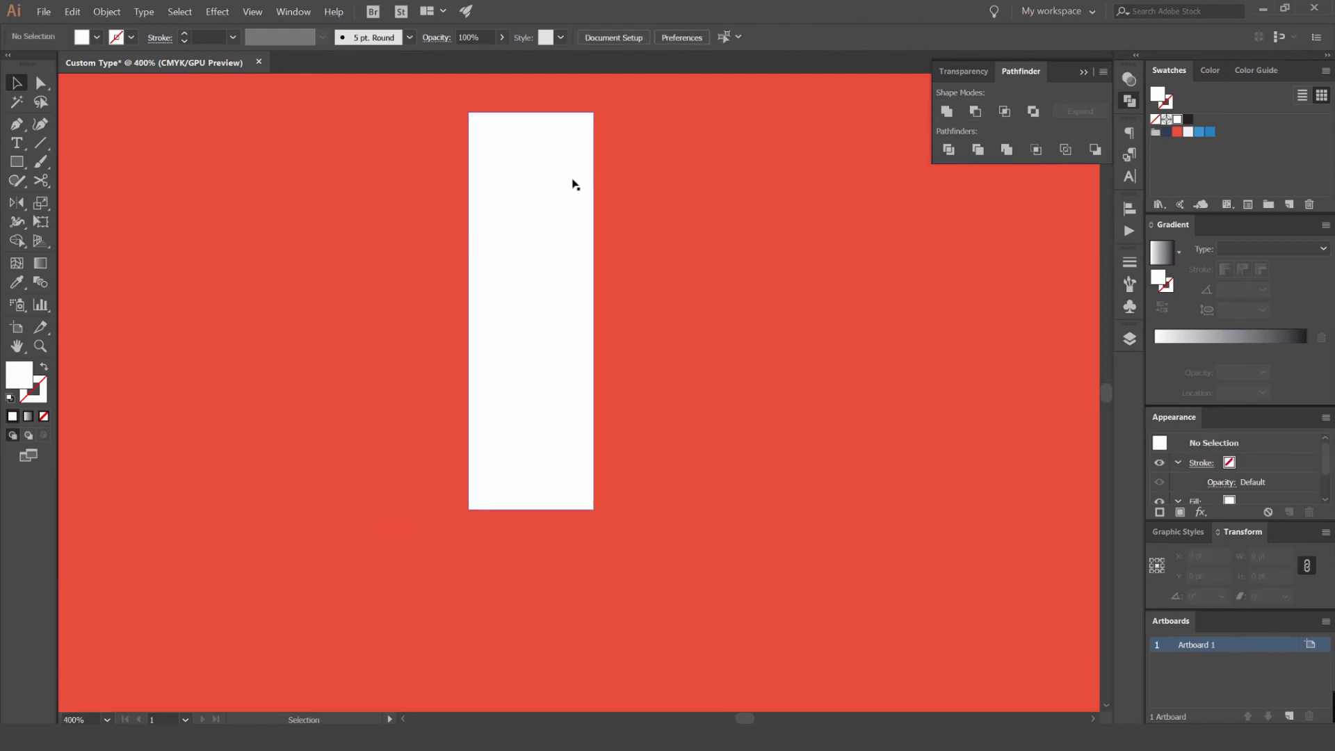
key(ctrl+z)
- Turn the united lettering group into a compound path
click(769, 88)
scroll(759, 97, down, 2)
click(765, 110)
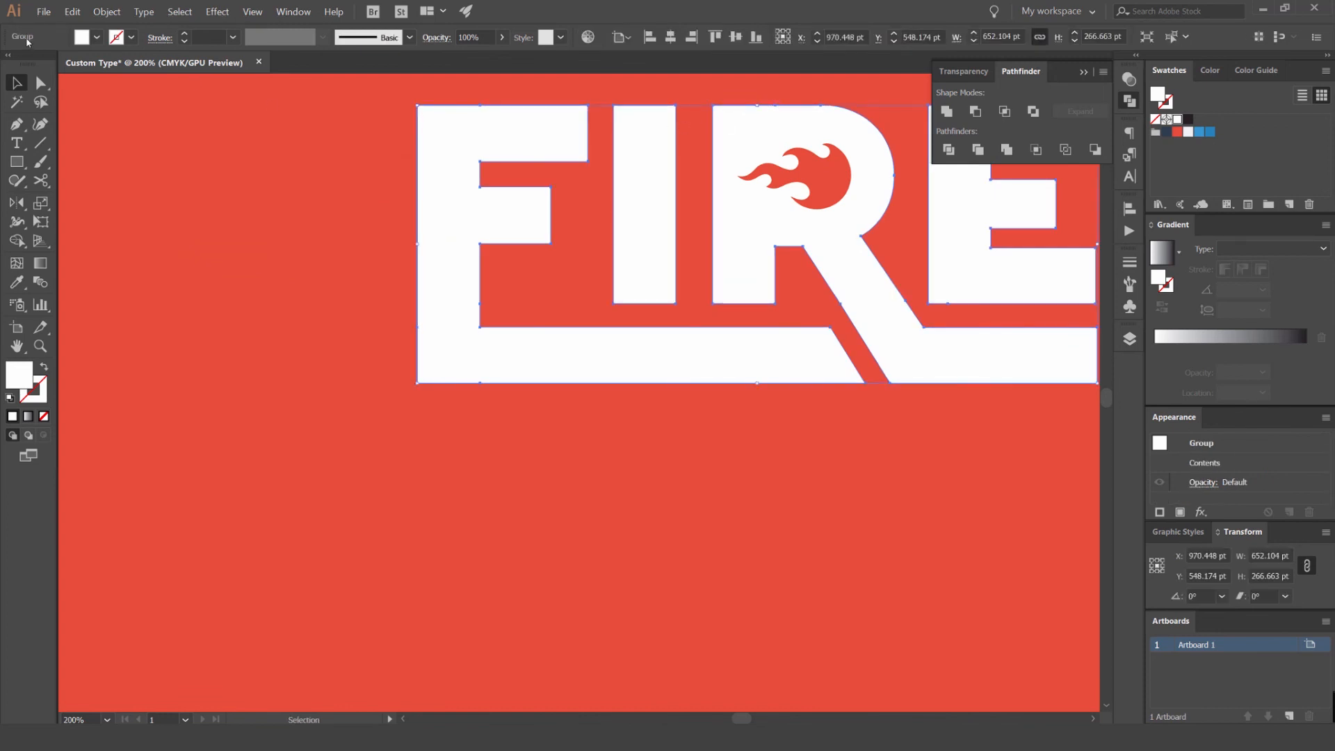
drag(705, 75, 480, 133)
click(533, 142)
click(537, 172)
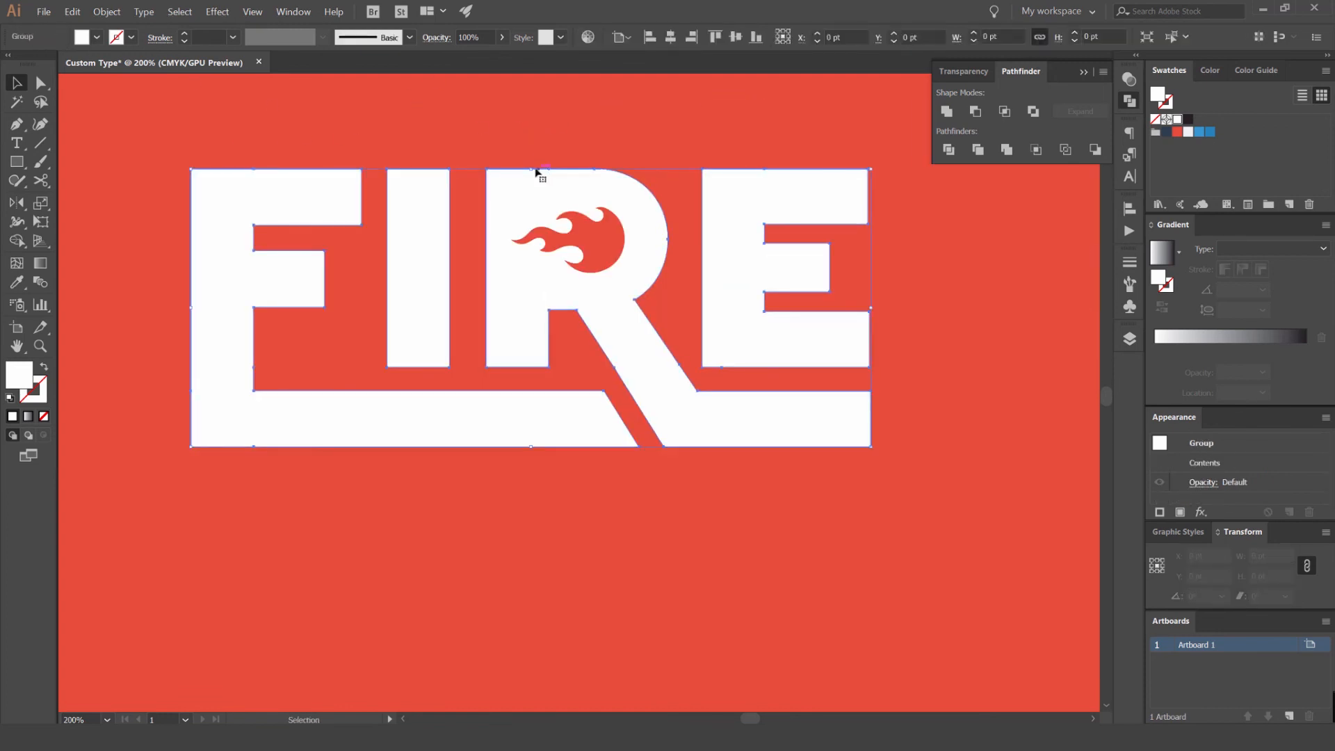
scroll(479, 166, up, 1)
scroll(560, 155, down, 1)
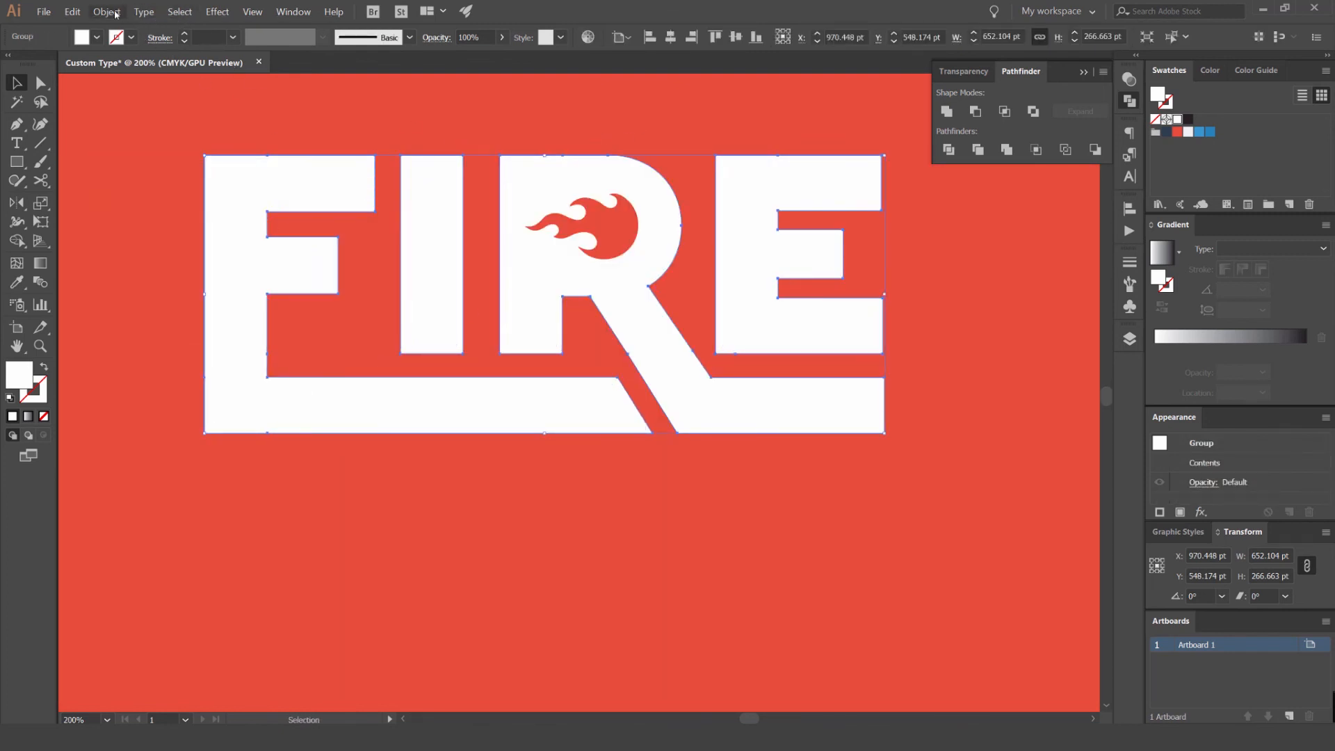
click(107, 12)
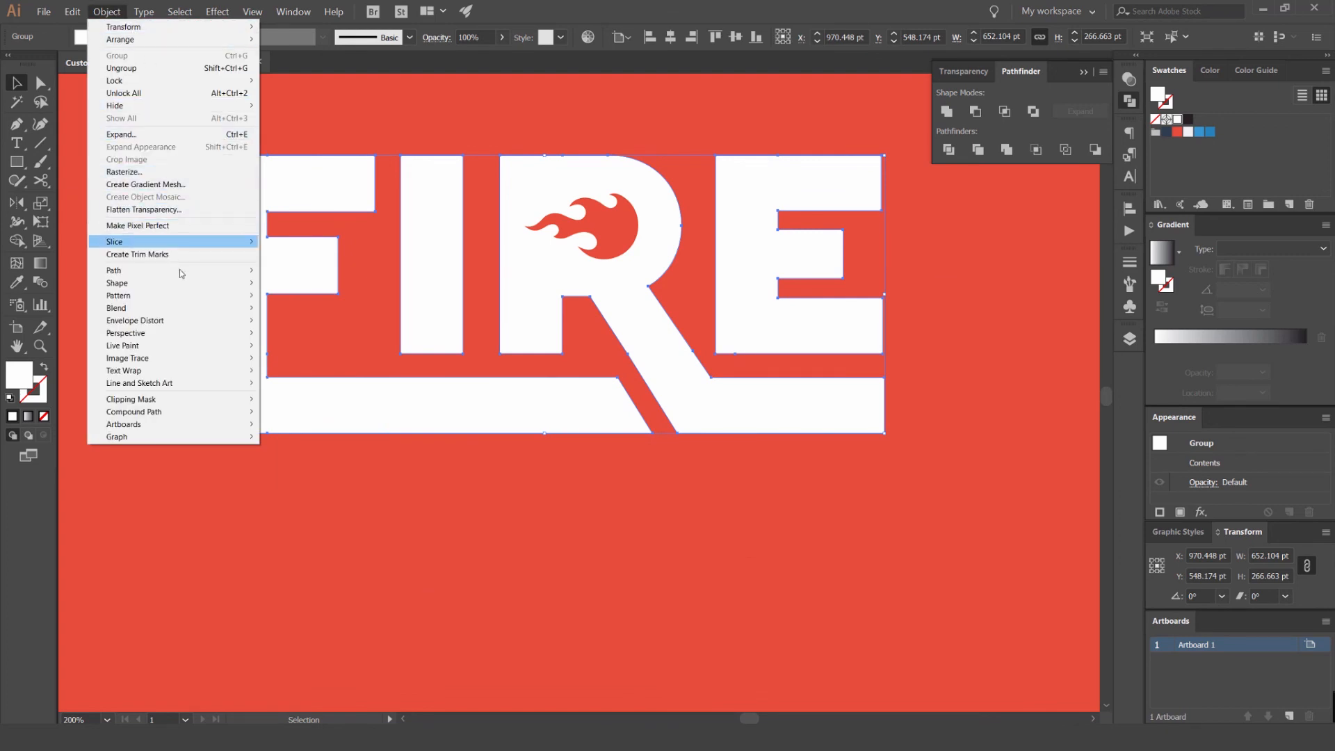
mouse_move(247, 412)
click(292, 412)
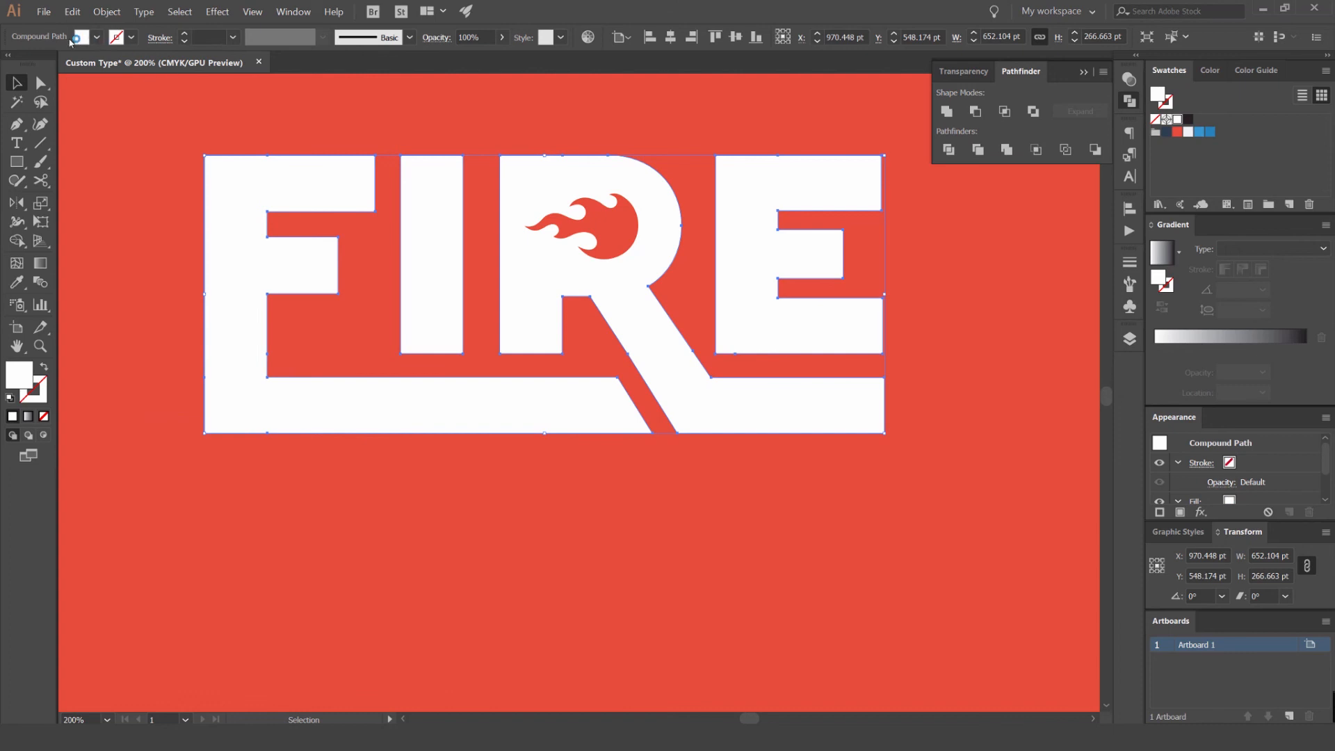
- Subtract the red flame from the compound-path lettering with Minus Front
click(608, 216)
scroll(648, 167, up, 2)
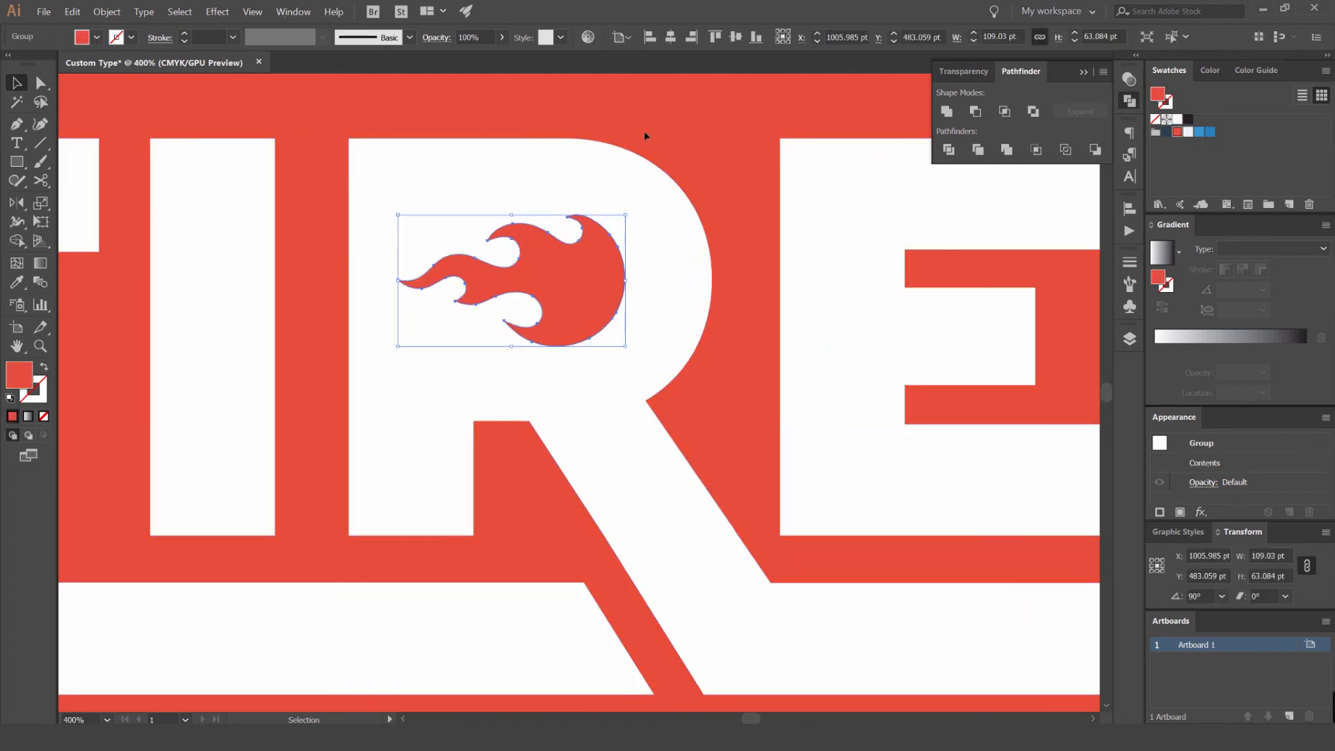
shift+click(582, 164)
scroll(591, 117, left, 1)
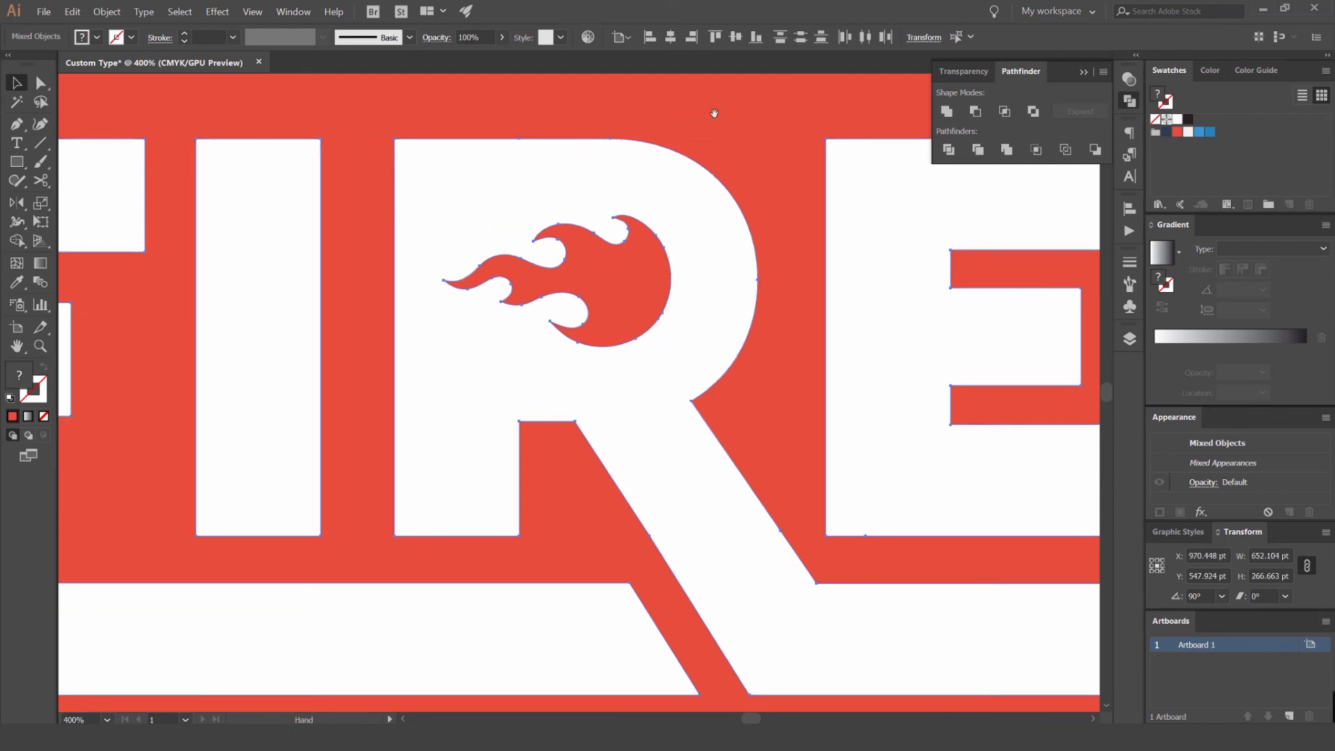
click(974, 114)
- Check the flame cutout by moving the lettering off the red background, and undo the move
scroll(727, 118, down, 6)
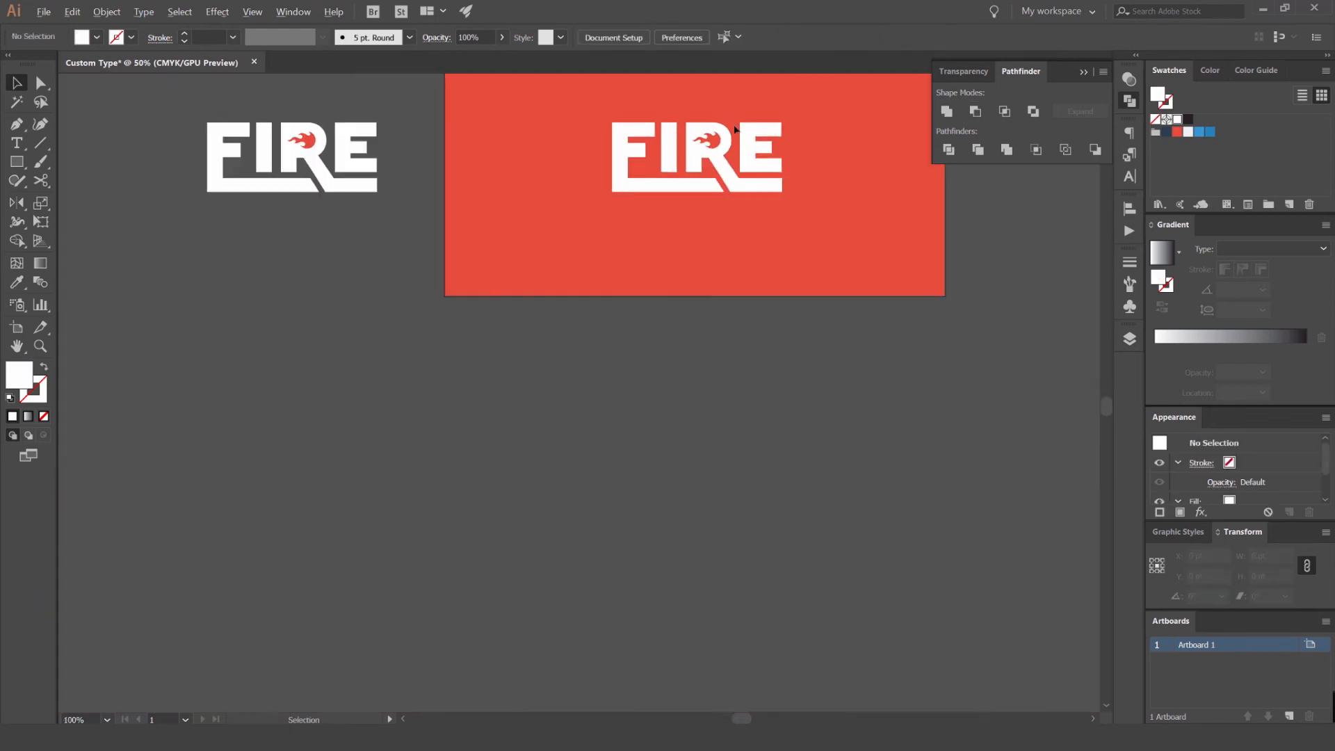
drag(736, 185, 724, 439)
click(896, 373)
scroll(713, 365, up, 4)
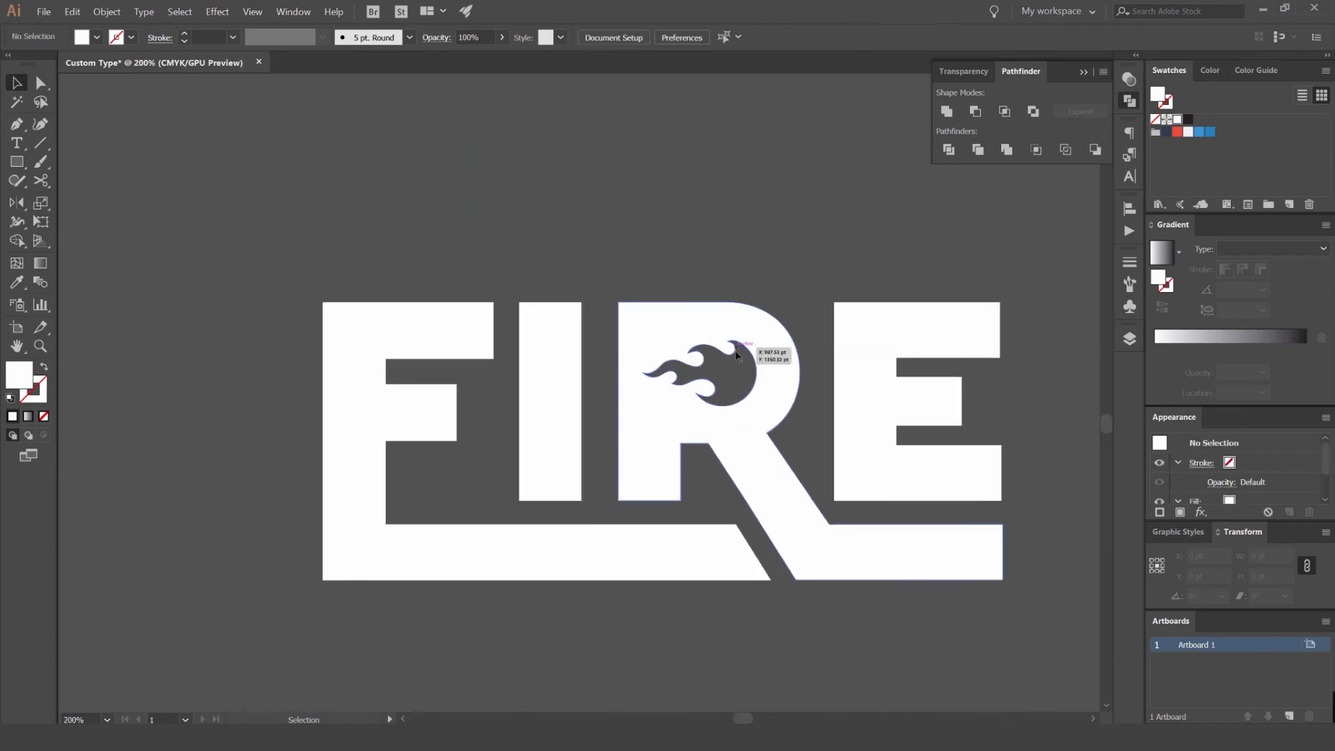
scroll(739, 356, down, 4)
scroll(848, 335, up, 4)
scroll(570, 398, down, 4)
key(ctrl+z)
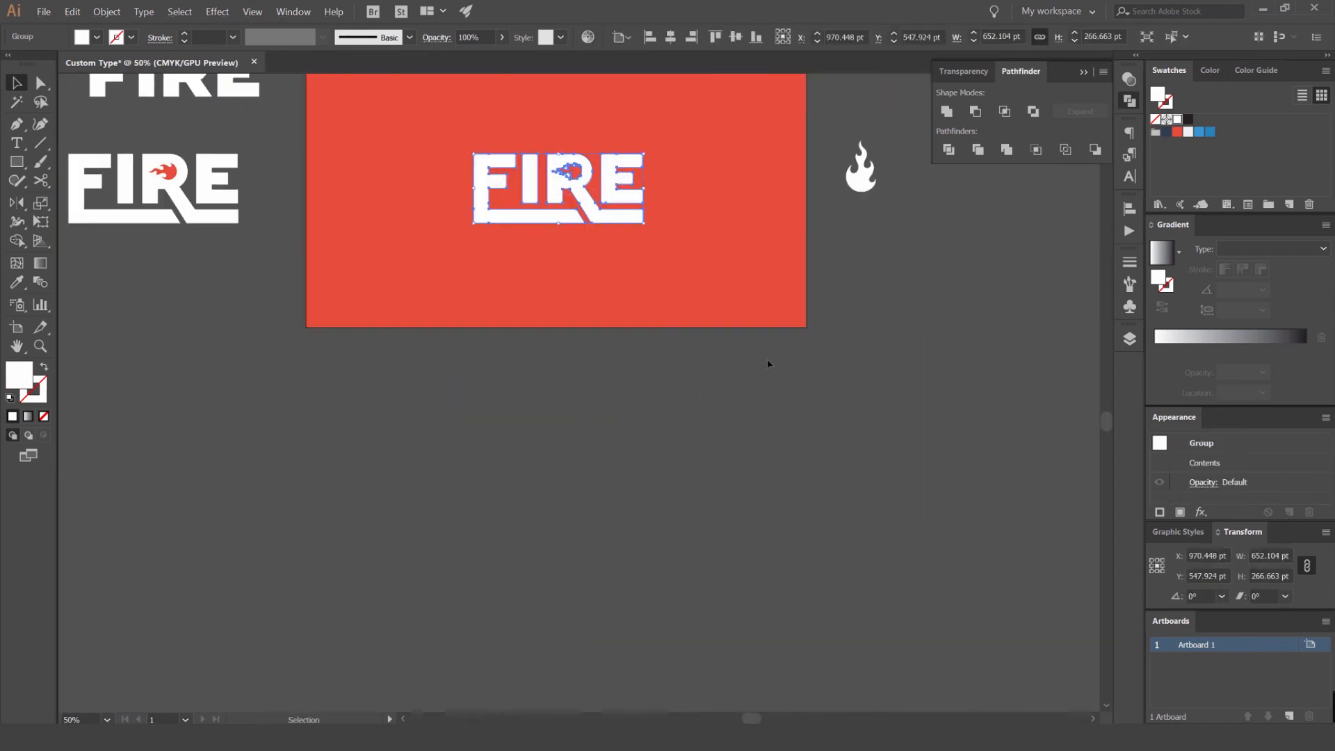
- Try repositioning the merged lettering and picking out its R with Direct Selection
scroll(586, 177, up, 3)
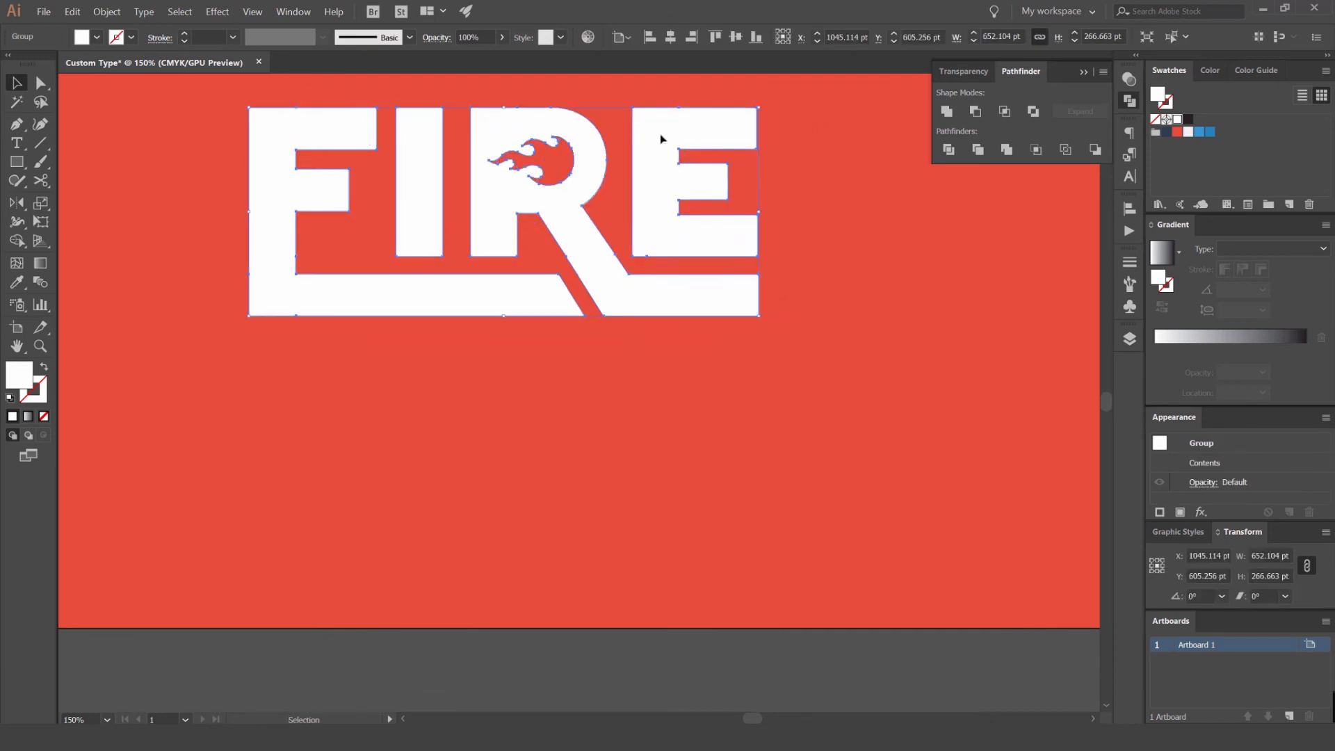
key(a)
scroll(607, 148, up, 3)
click(612, 171)
click(606, 181)
click(542, 303)
key(ctrl+z)
- Compare the merged lettering on the artboard with the saved variations around it
scroll(635, 250, down, 4)
drag(626, 245, 633, 278)
scroll(660, 256, down, 2)
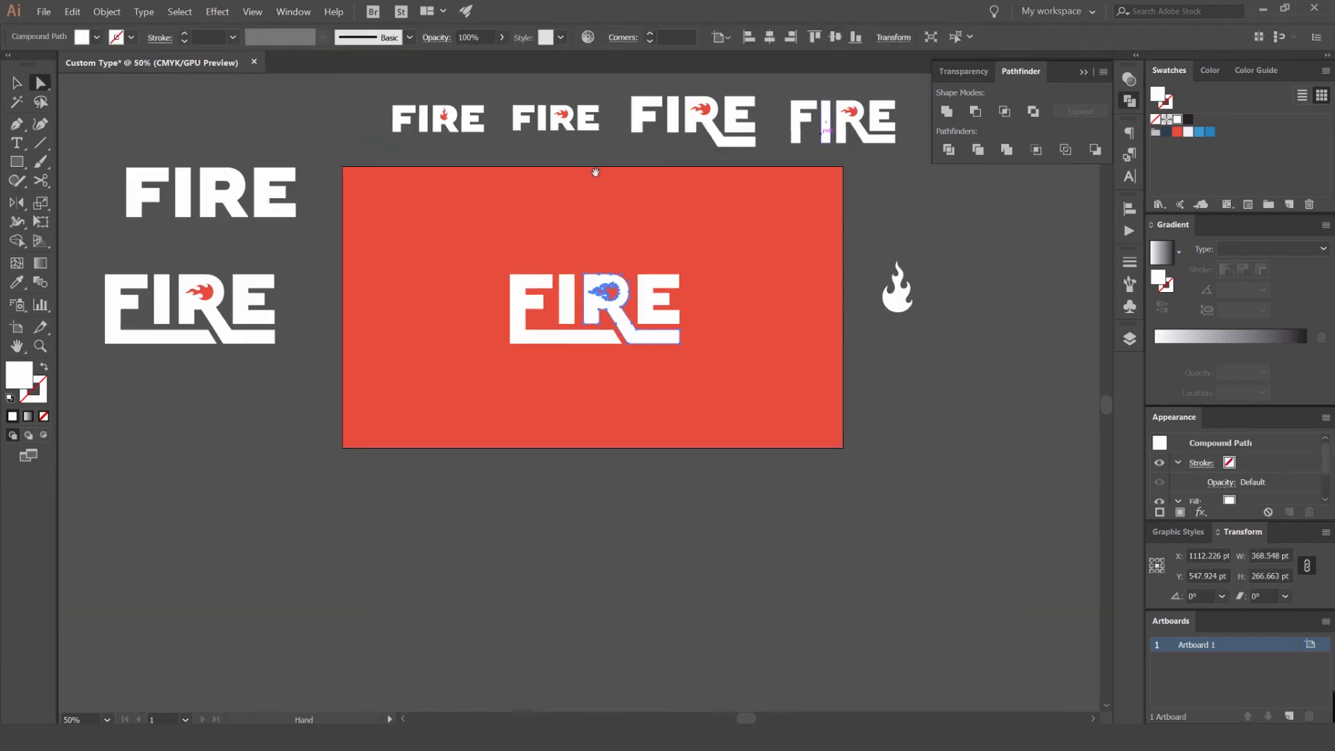
scroll(663, 256, up, 3)
drag(789, 233, 541, 212)
key(v)
click(649, 179)
click(468, 371)
scroll(772, 209, down, 2)
- Move the white upright flame beside the artboard upward and farther out from it
drag(786, 194, 464, 189)
drag(654, 243, 618, 354)
drag(611, 353, 682, 144)
drag(780, 235, 638, 161)
drag(525, 213, 546, 172)
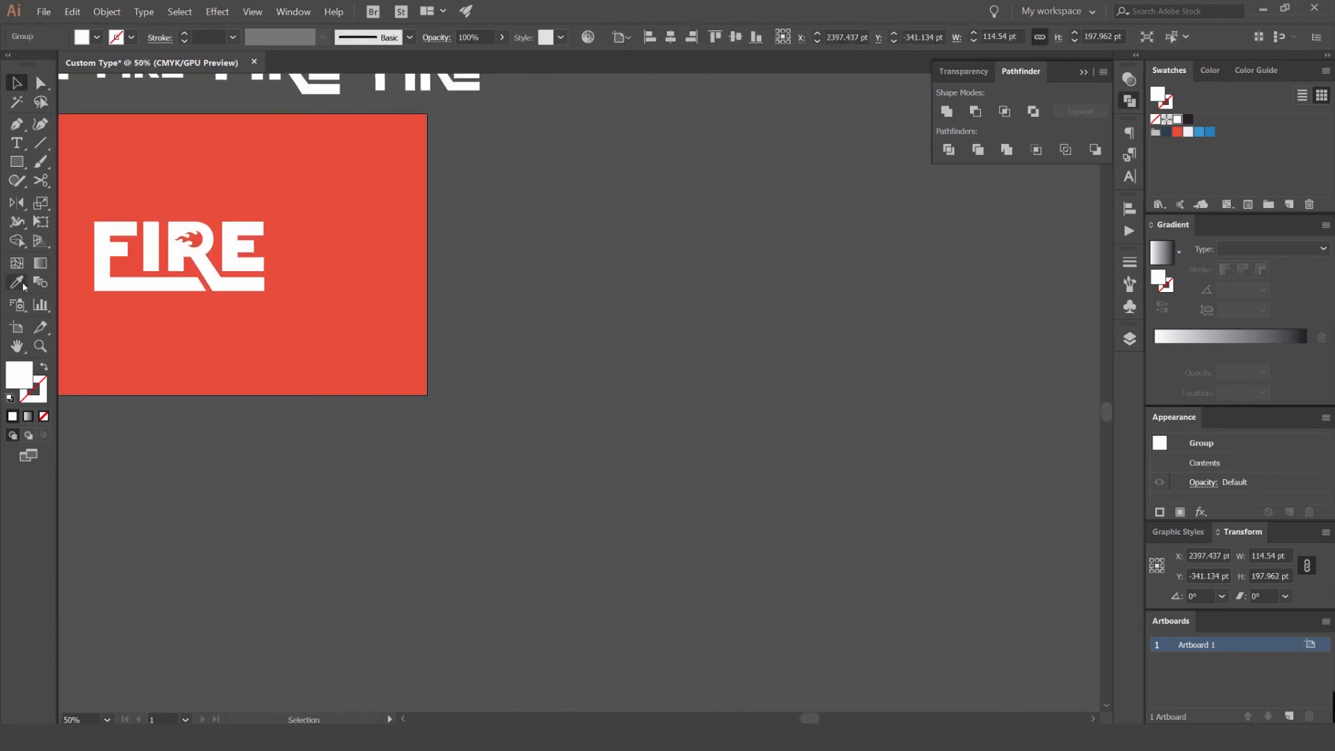
- Add a second artboard beside the red one and set its size to 1080 by 1080 pt
click(22, 331)
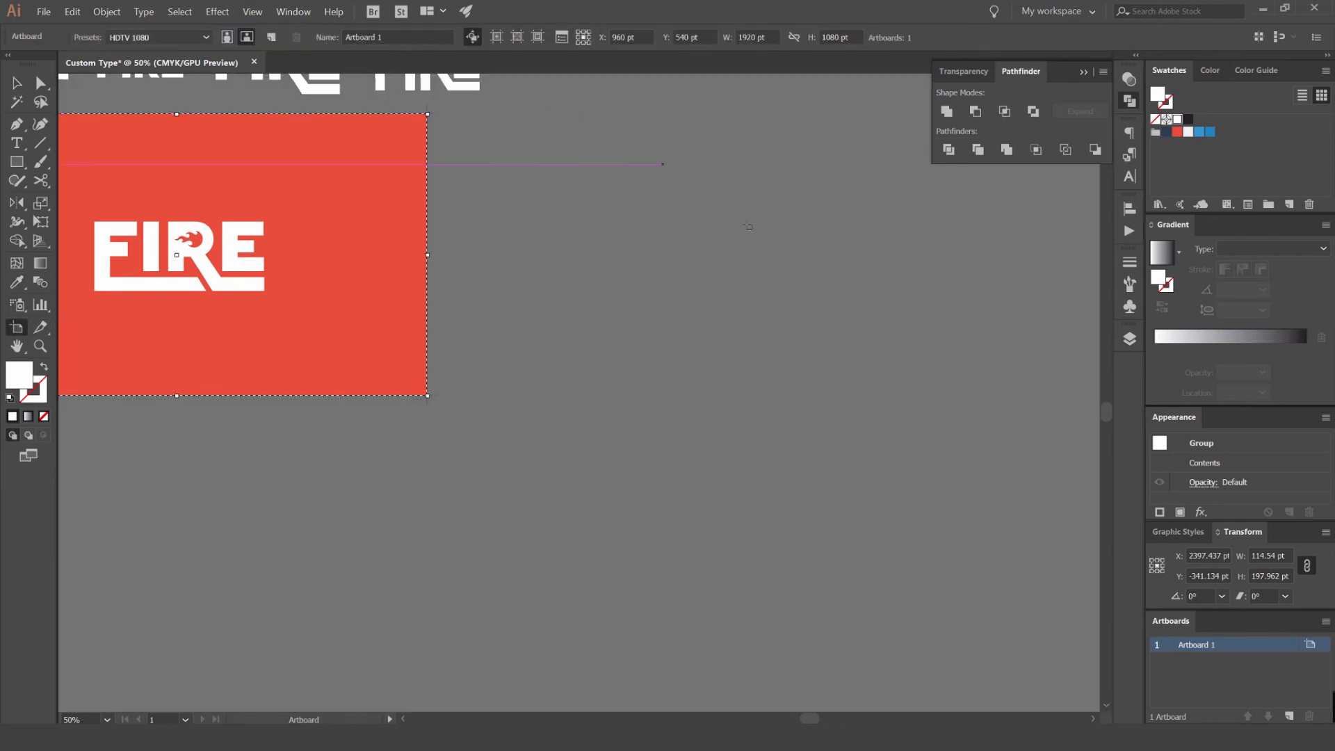
drag(739, 324, 447, 289)
drag(450, 220, 784, 506)
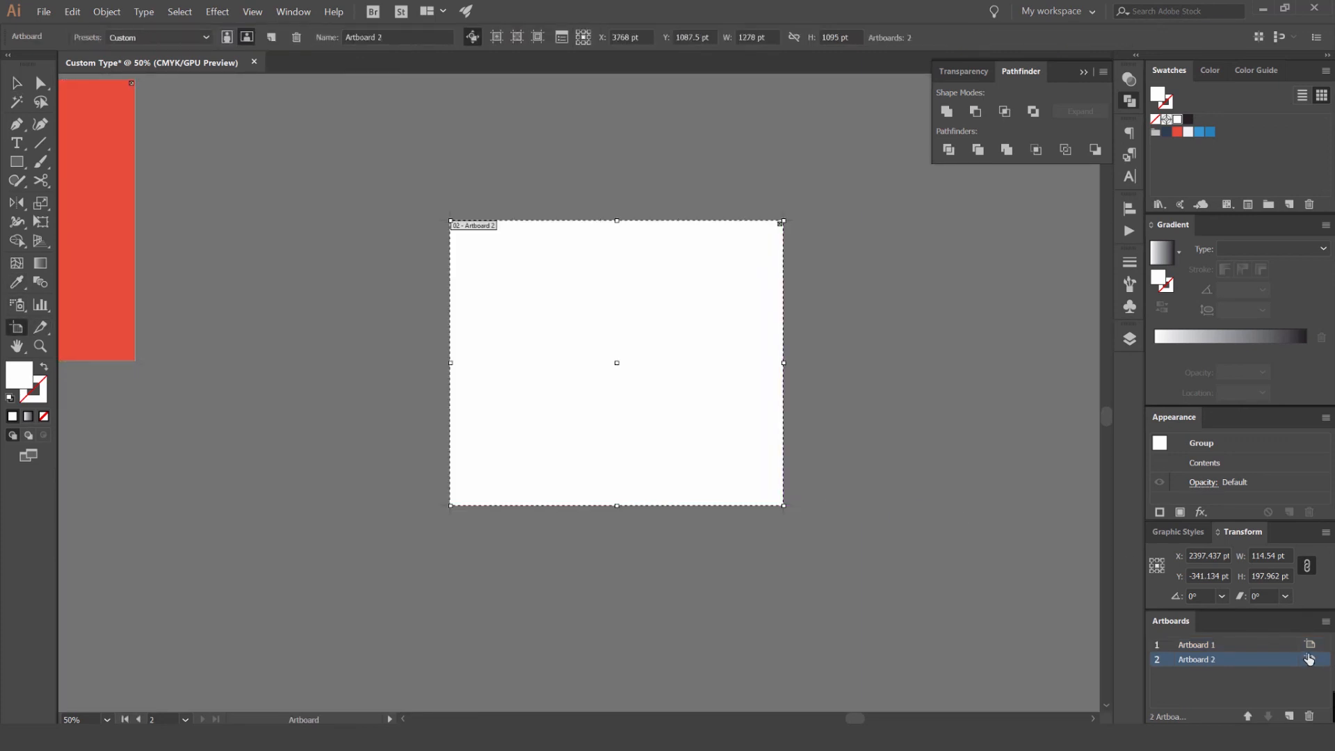
click(1309, 660)
triple_click(908, 186)
text(1080)
key(Tab)
text(1080)
key(Return)
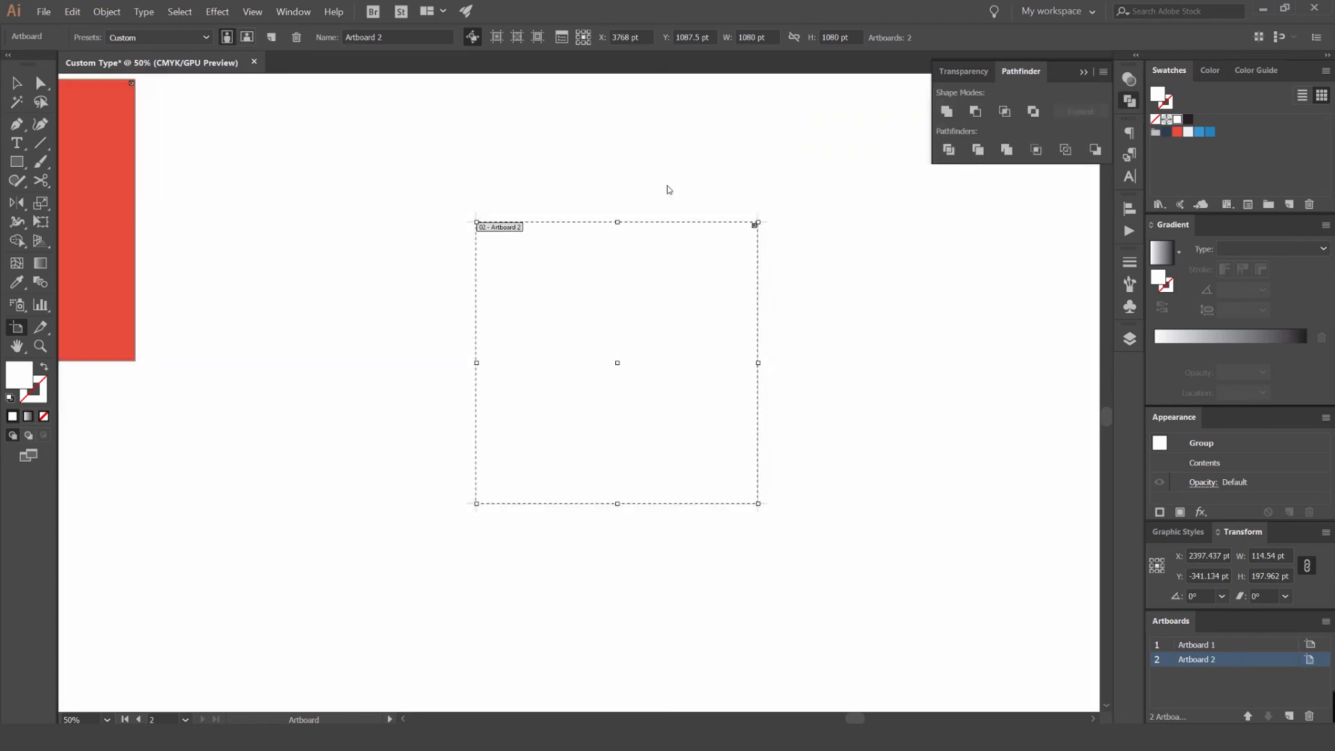
- Cover Artboard 2 with a 1080 by 1080 pt rectangle filled with the dark blue swatch
key(v)
key(m)
drag(478, 221, 760, 505)
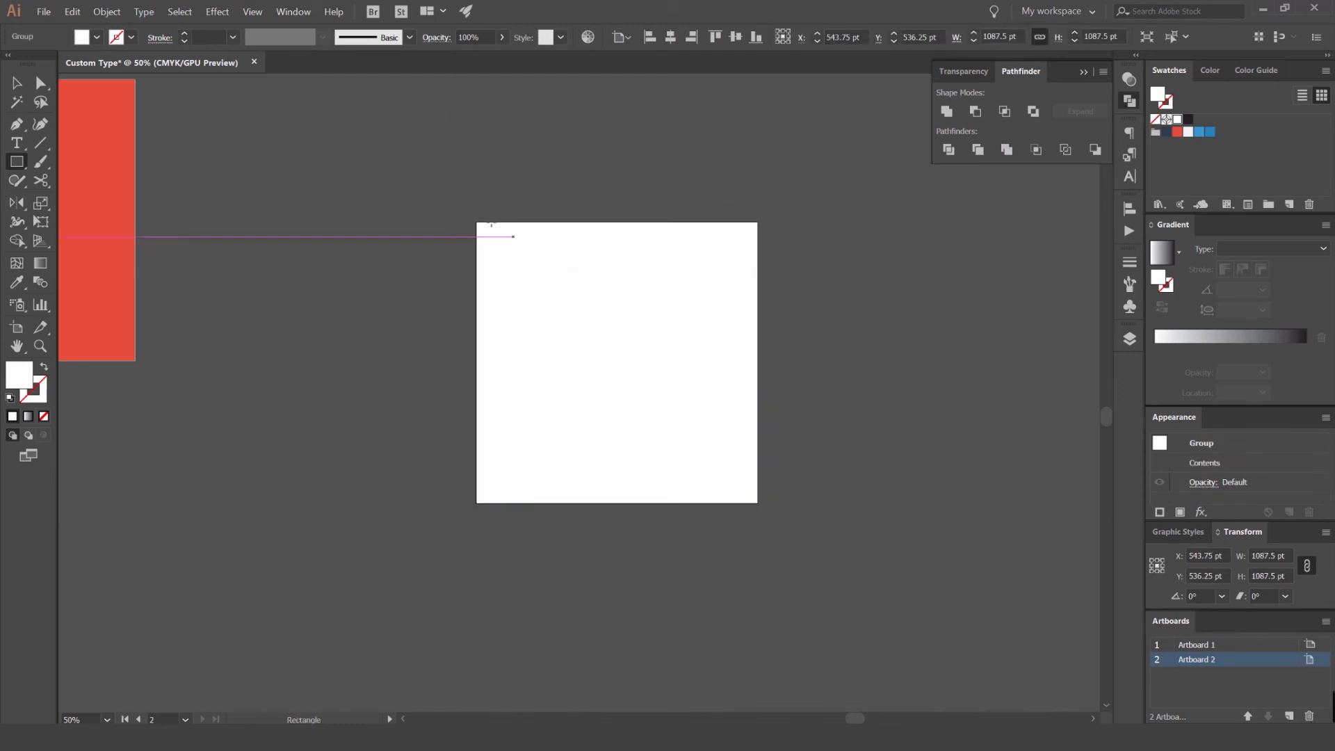
drag(477, 222, 758, 503)
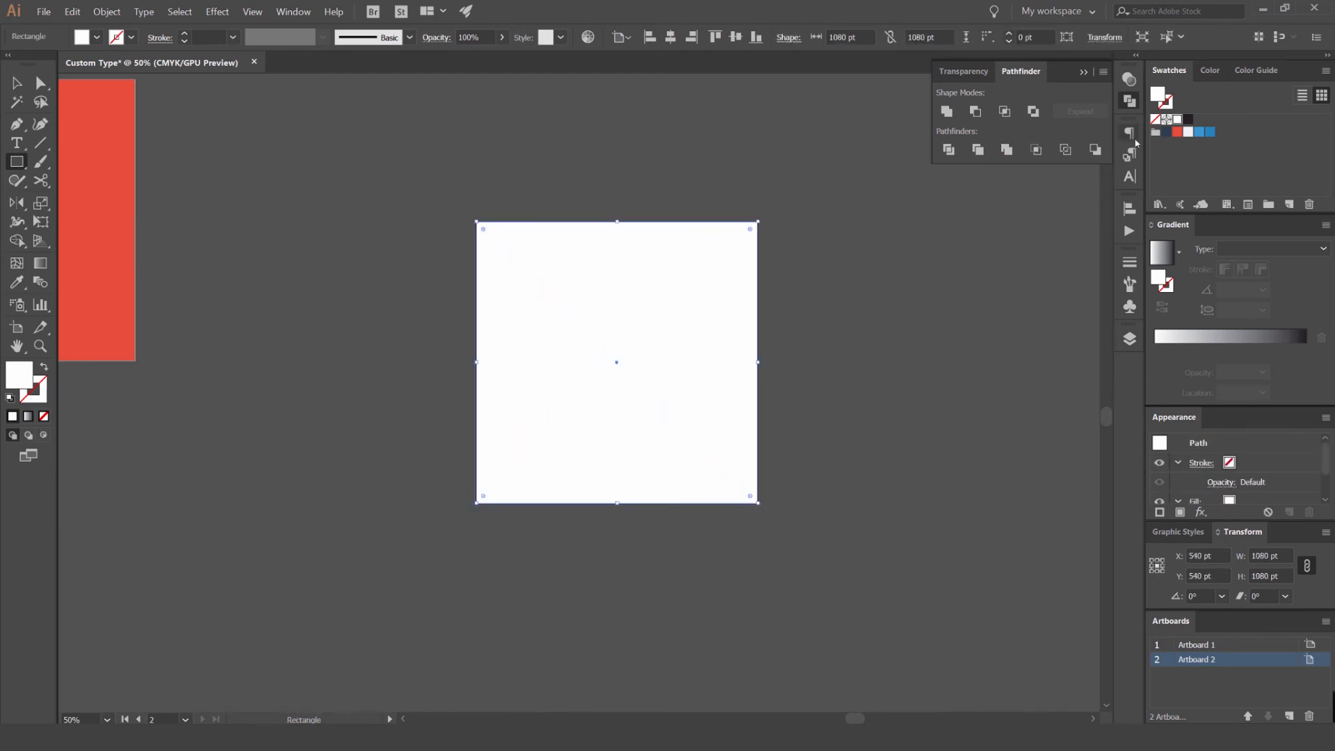
click(1166, 132)
key(v)
click(819, 254)
drag(647, 288, 739, 262)
click(473, 206)
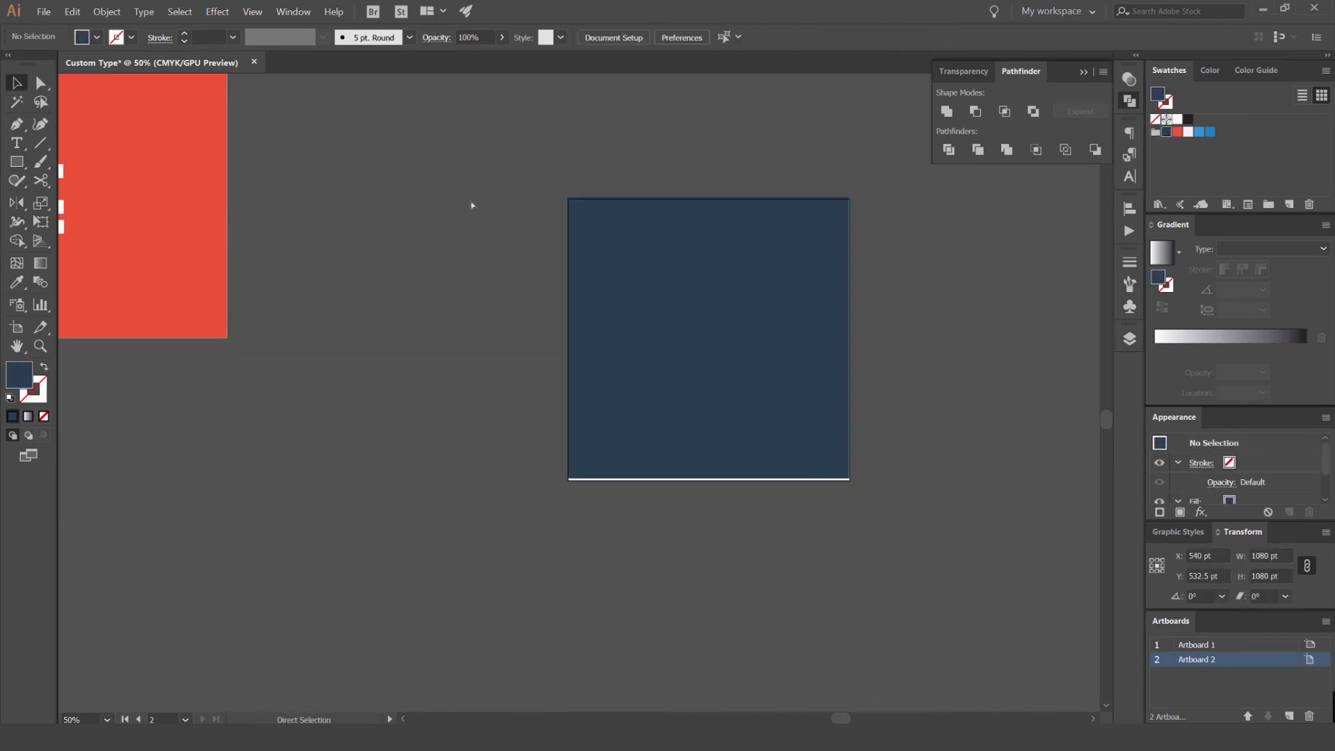
key(ctrl+z)
key(ctrl+z)
key(ctrl+z)
- Place the merged white FIRE lettering on the dark blue square and bring it to the front
drag(278, 221, 651, 220)
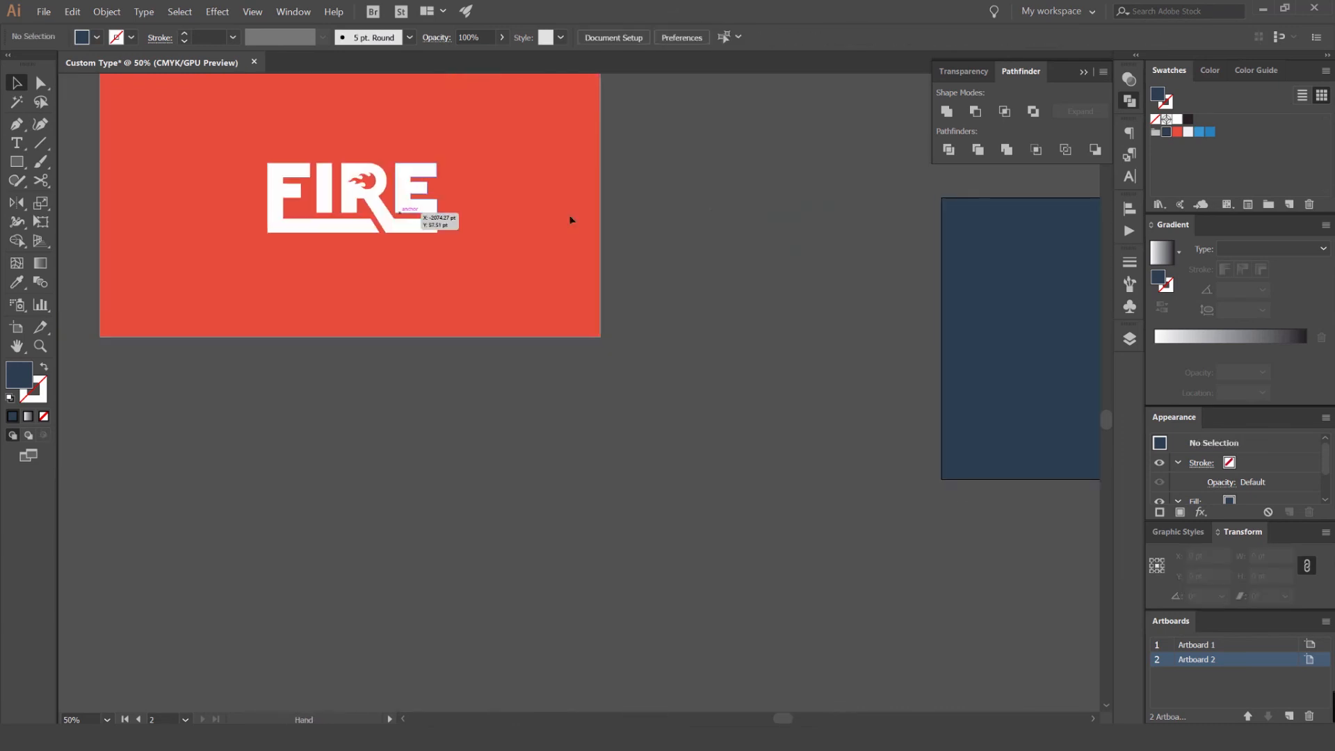
drag(406, 199, 757, 446)
click(811, 328)
drag(811, 328, 436, 304)
click(631, 381)
drag(415, 351, 777, 247)
key(ctrl+shift+])
- Center the FIRE lettering on the dark blue artboard
click(883, 239)
drag(883, 238, 842, 237)
click(721, 270)
scroll(717, 184, up, 1)
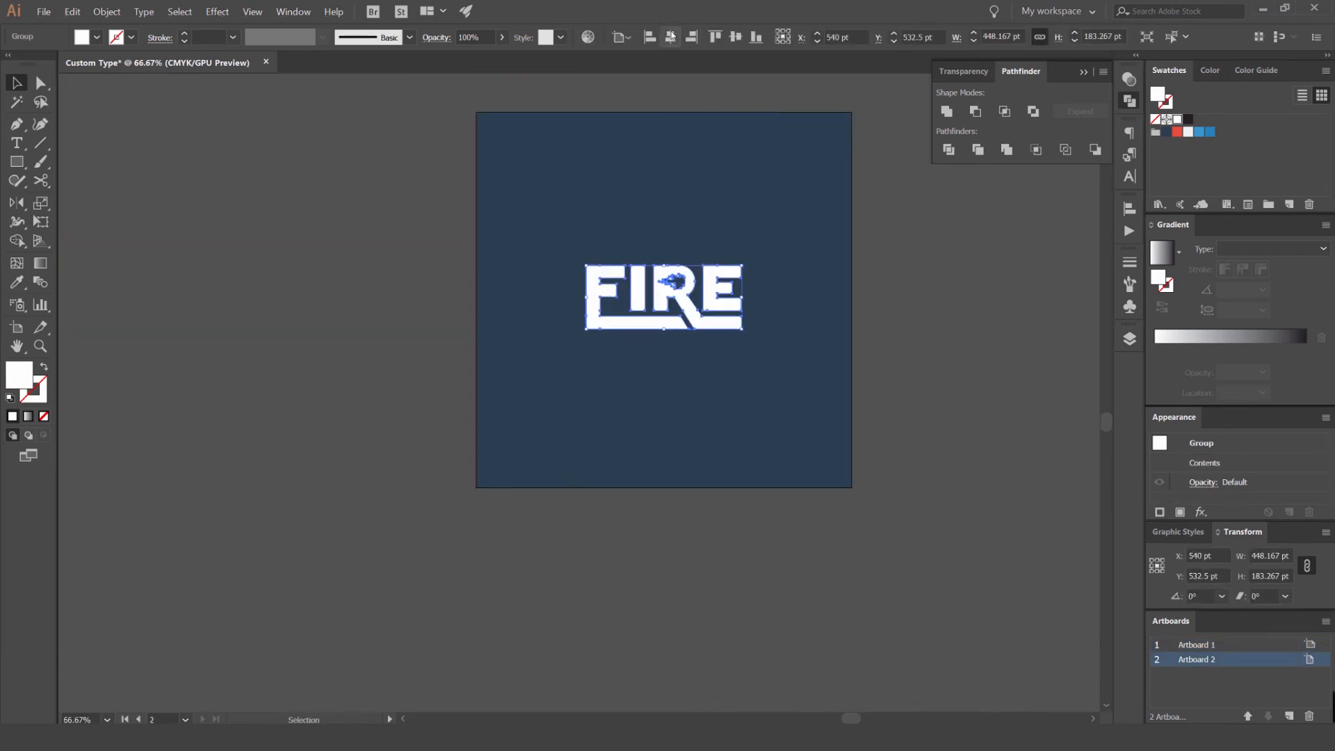
click(735, 37)
click(896, 228)
- Enlarge the centered FIRE lettering proportionally to about 497 by 203 pt
scroll(896, 229, down, 1)
click(774, 265)
mouse_move(780, 258)
mouse_down()
mouse_move(808, 243)
mouse_move(789, 256)
mouse_up()
click(956, 253)
key(ctrl+z)
click(938, 254)
click(777, 260)
click(865, 218)
drag(865, 218, 716, 188)
scroll(665, 211, up, 1)
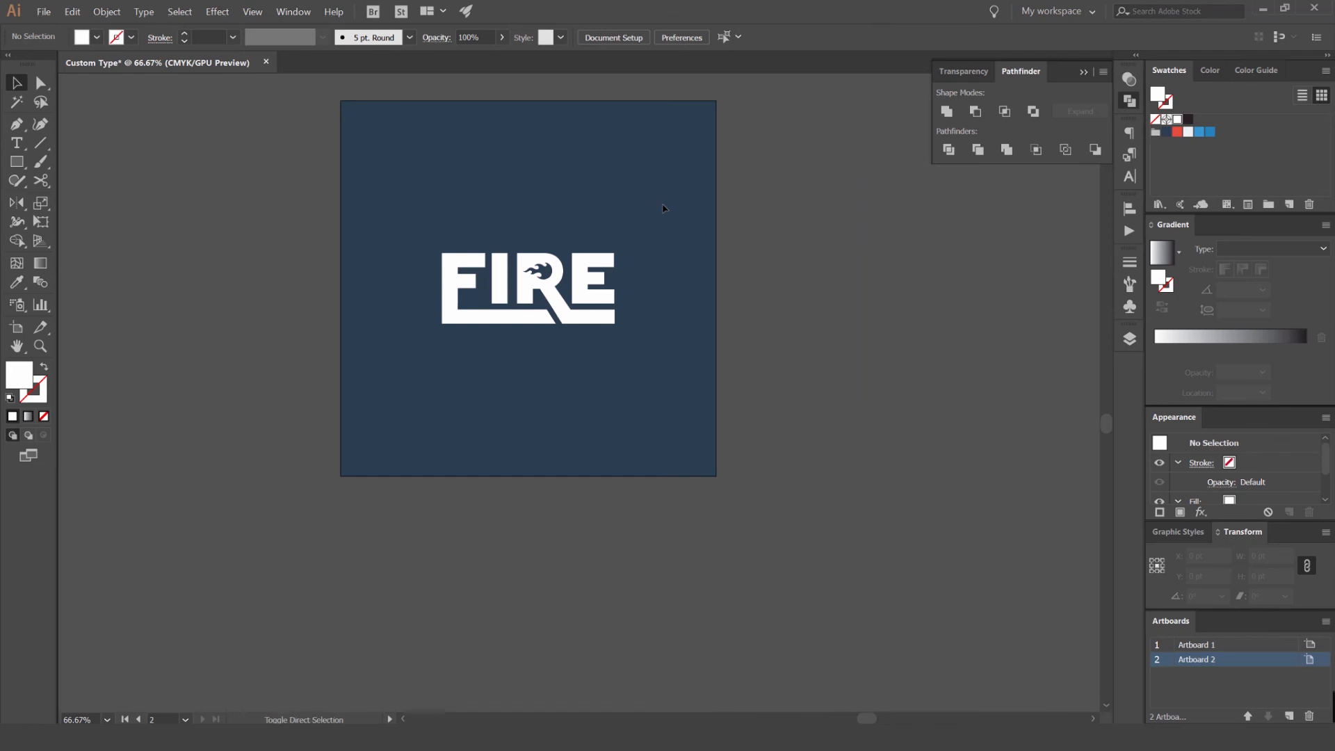
- Preview the 1080 by 1080 px artboard as a JPEG in Save for Web and cancel the export
key(ctrl+alt+shift+s)
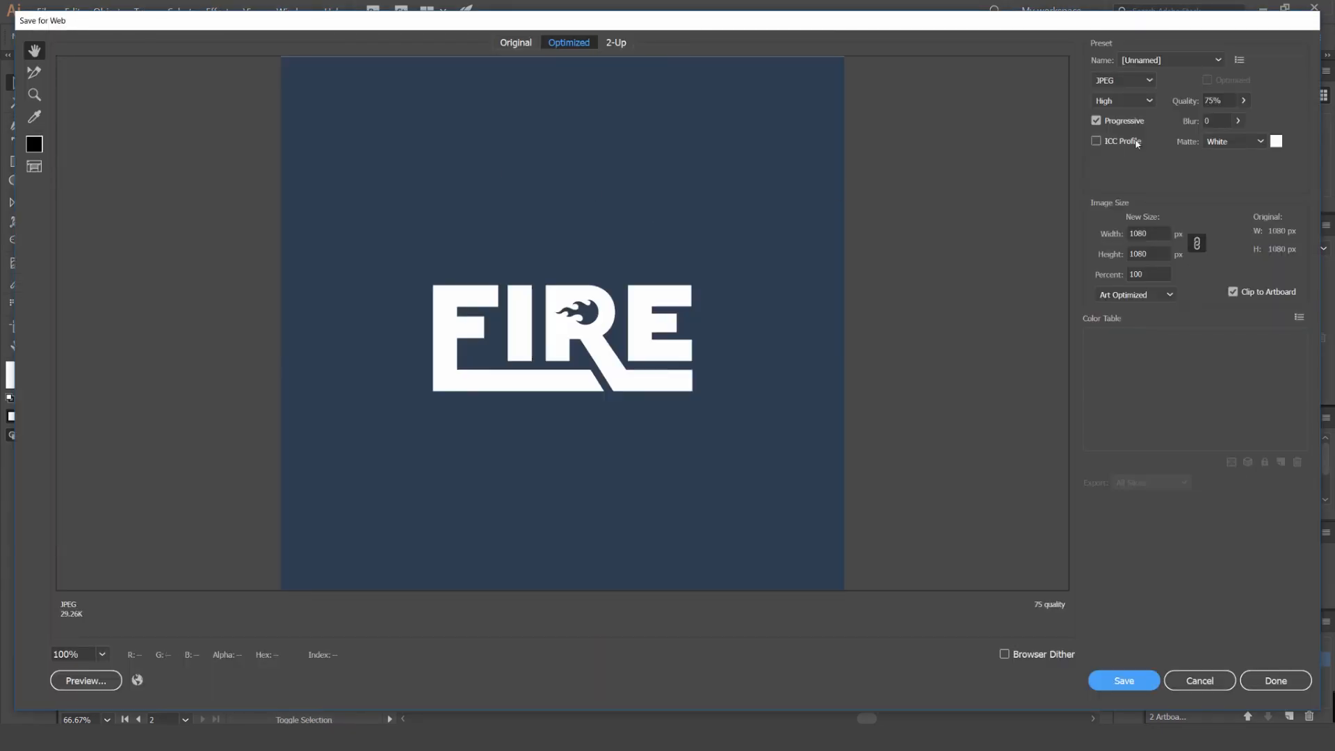
click(1134, 82)
click(1133, 83)
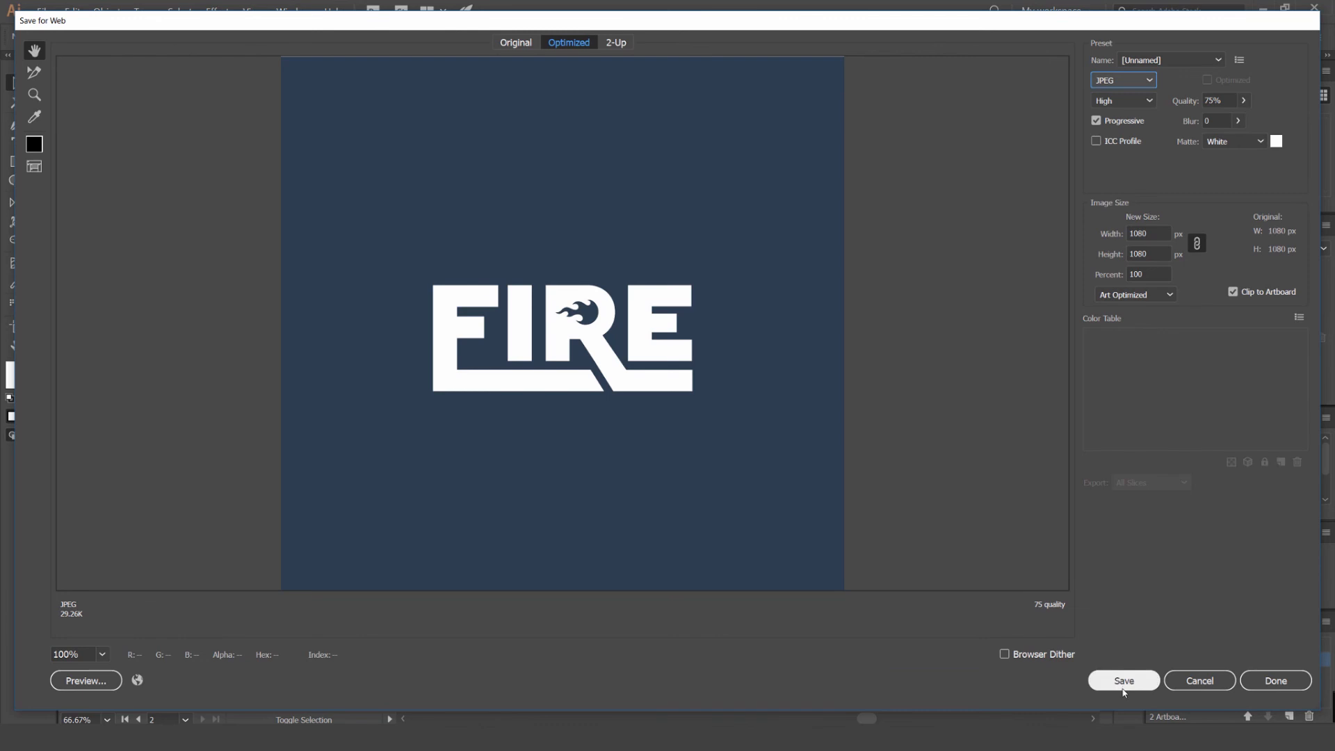
click(1193, 681)
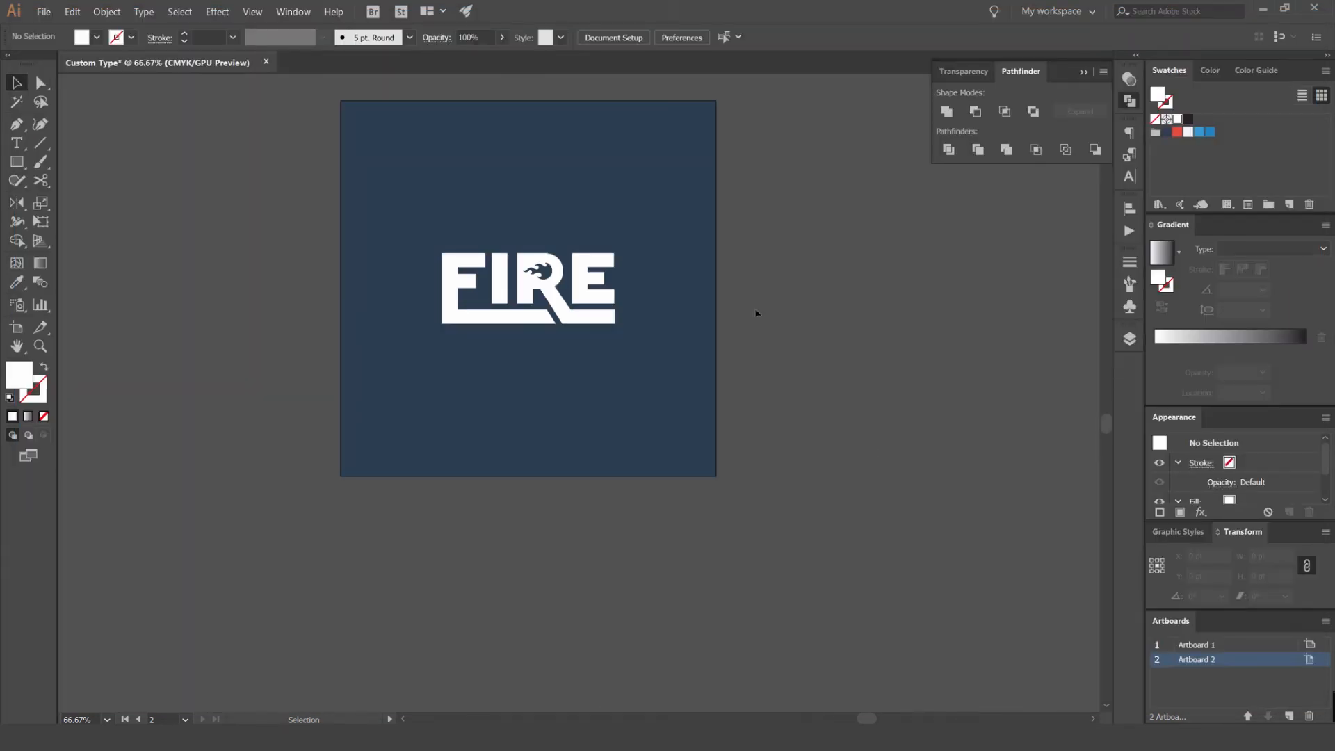
- Examine the anchor points along the R's extended leg close up with Direct Selection
click(693, 342)
scroll(666, 343, up, 4)
click(726, 418)
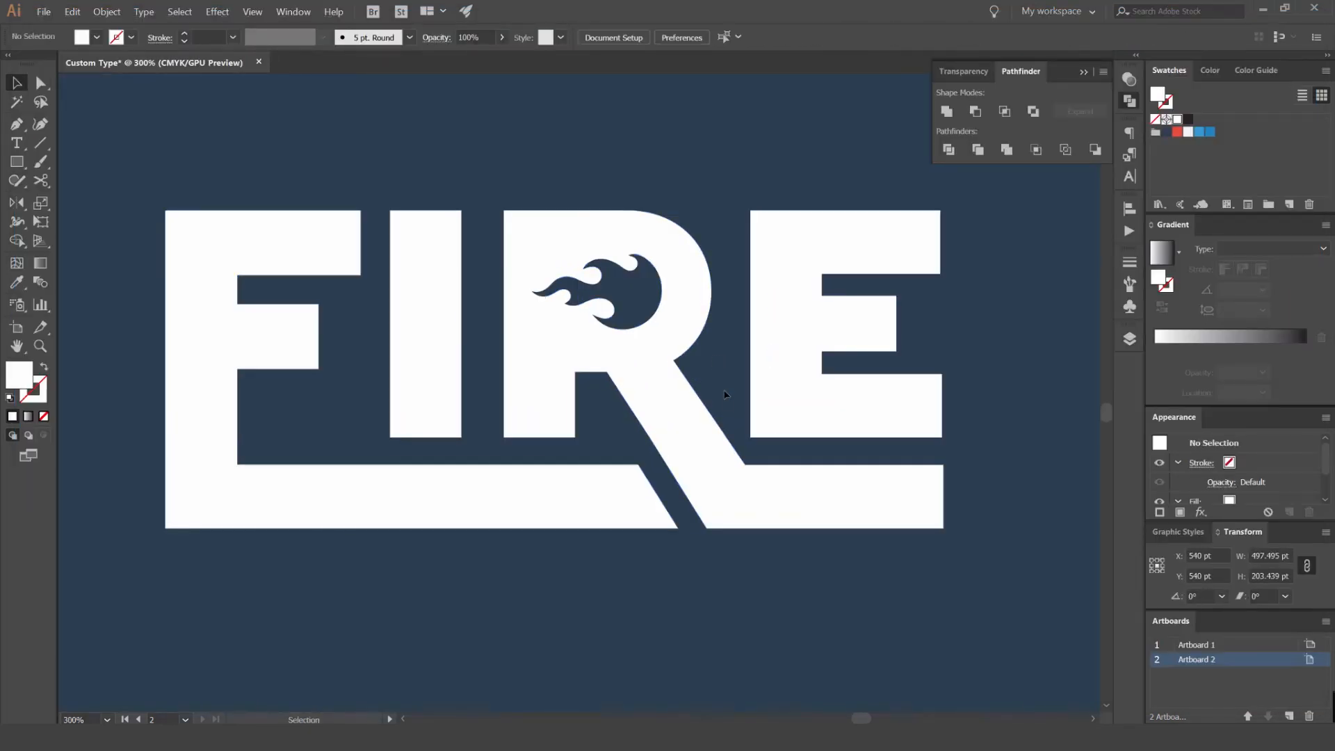
scroll(736, 436, up, 2)
key(a)
click(700, 440)
scroll(700, 439, up, 4)
click(707, 413)
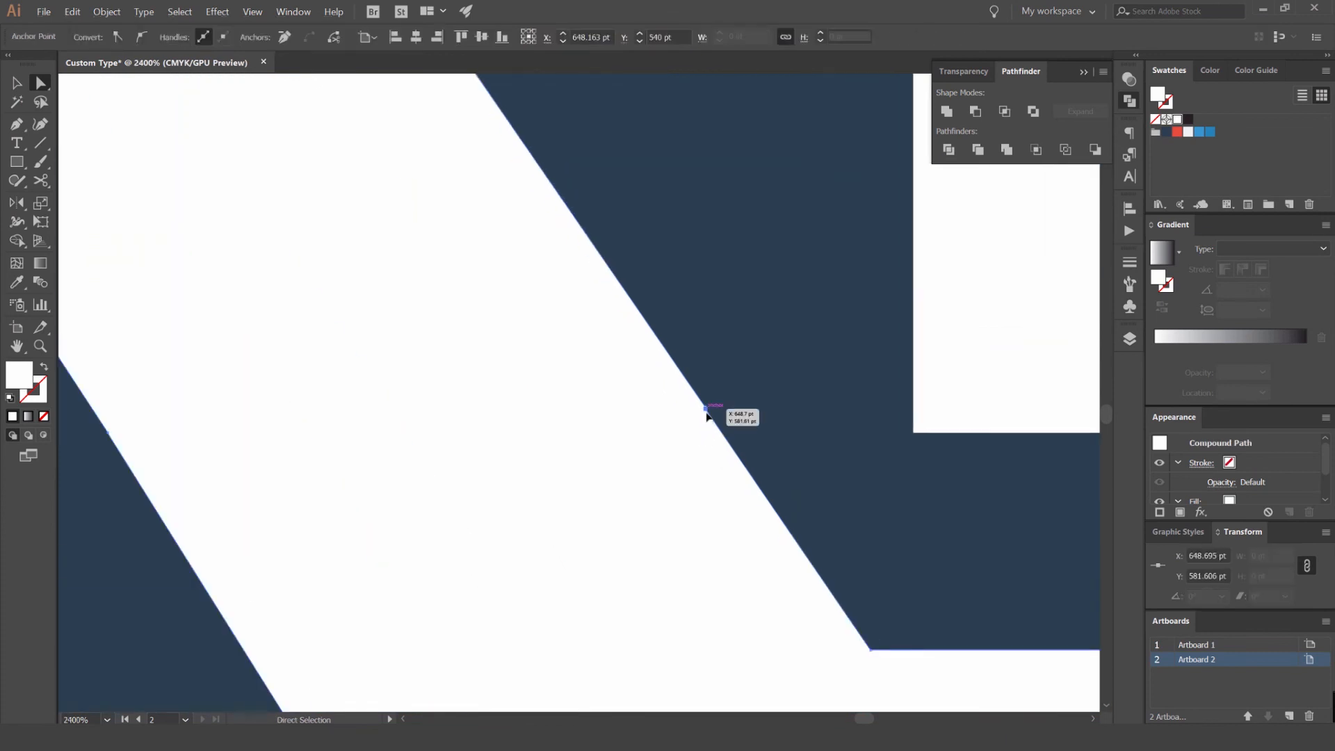
scroll(707, 412, down, 6)
click(700, 373)
- Review the complete FIRE lettering on the dark blue background with nothing selected
key(v)
click(685, 292)
scroll(722, 274, down, 3)
scroll(894, 223, up, 1)
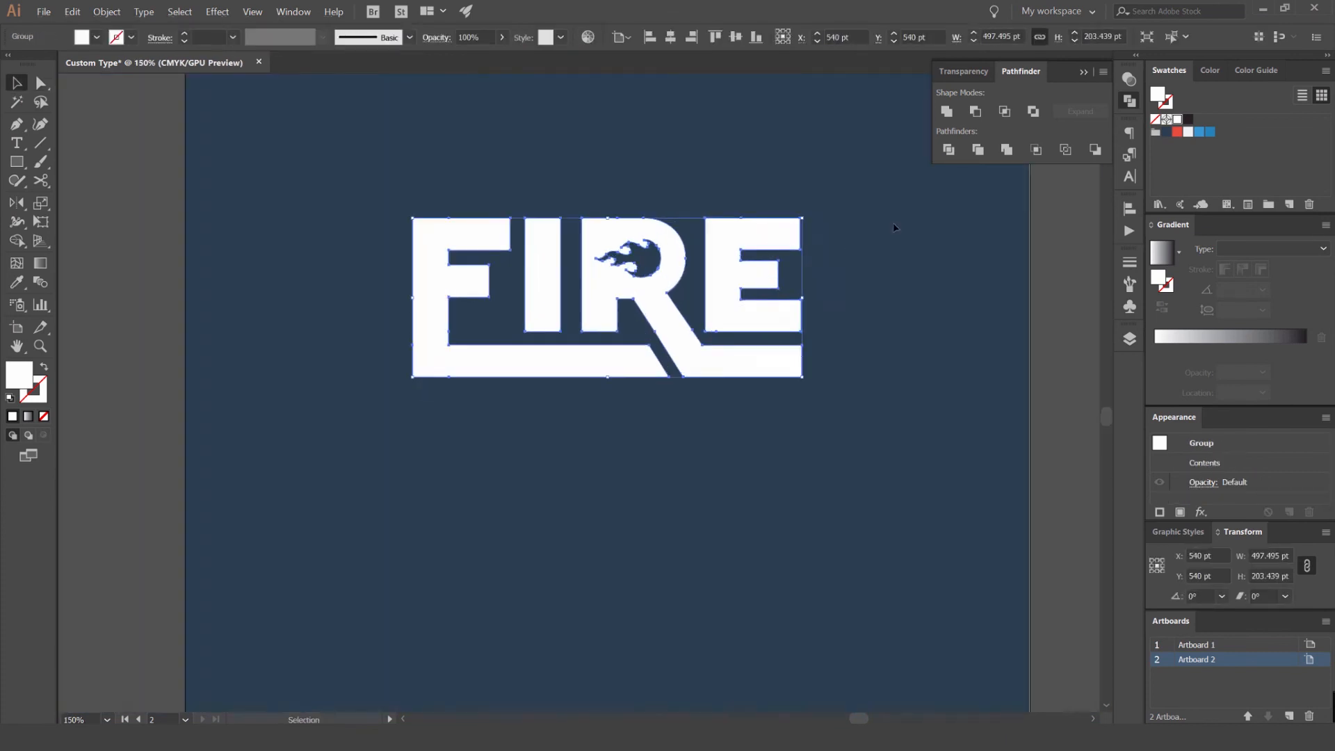
drag(894, 223, 906, 254)
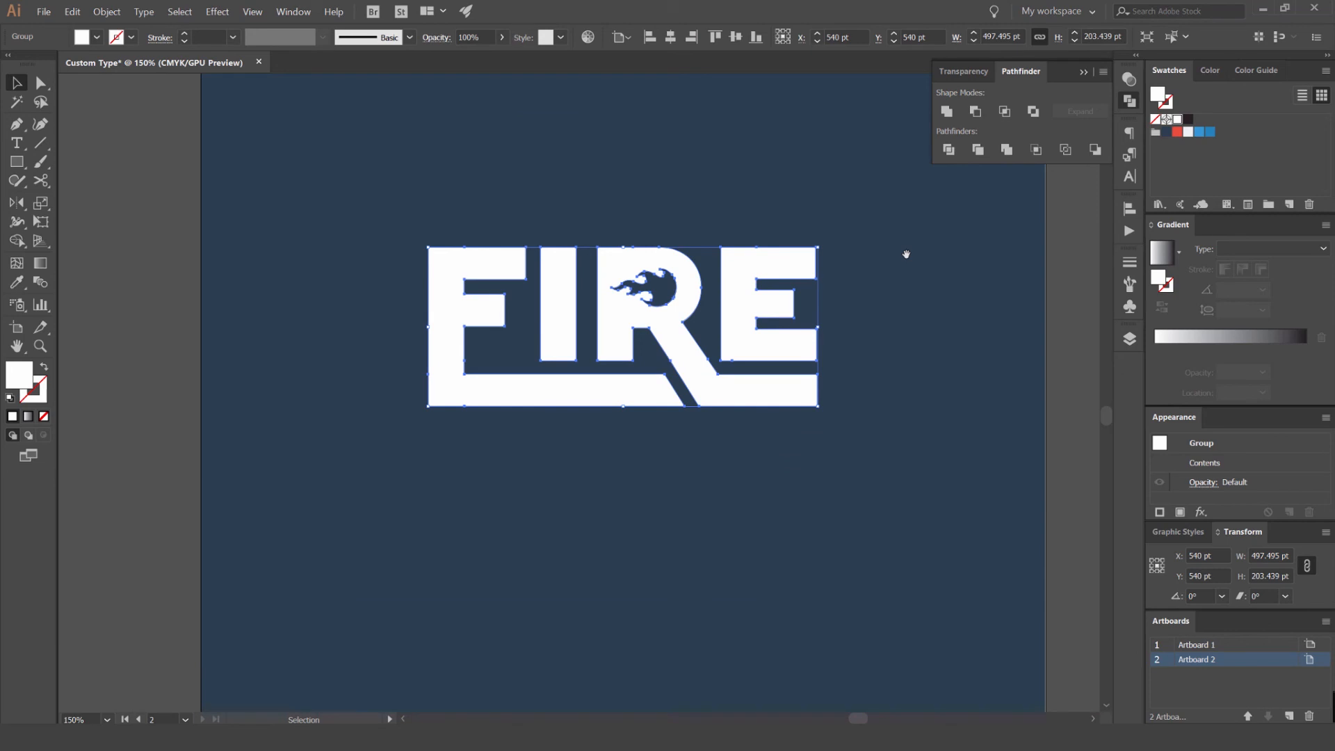
click(939, 274)
drag(991, 272, 920, 272)
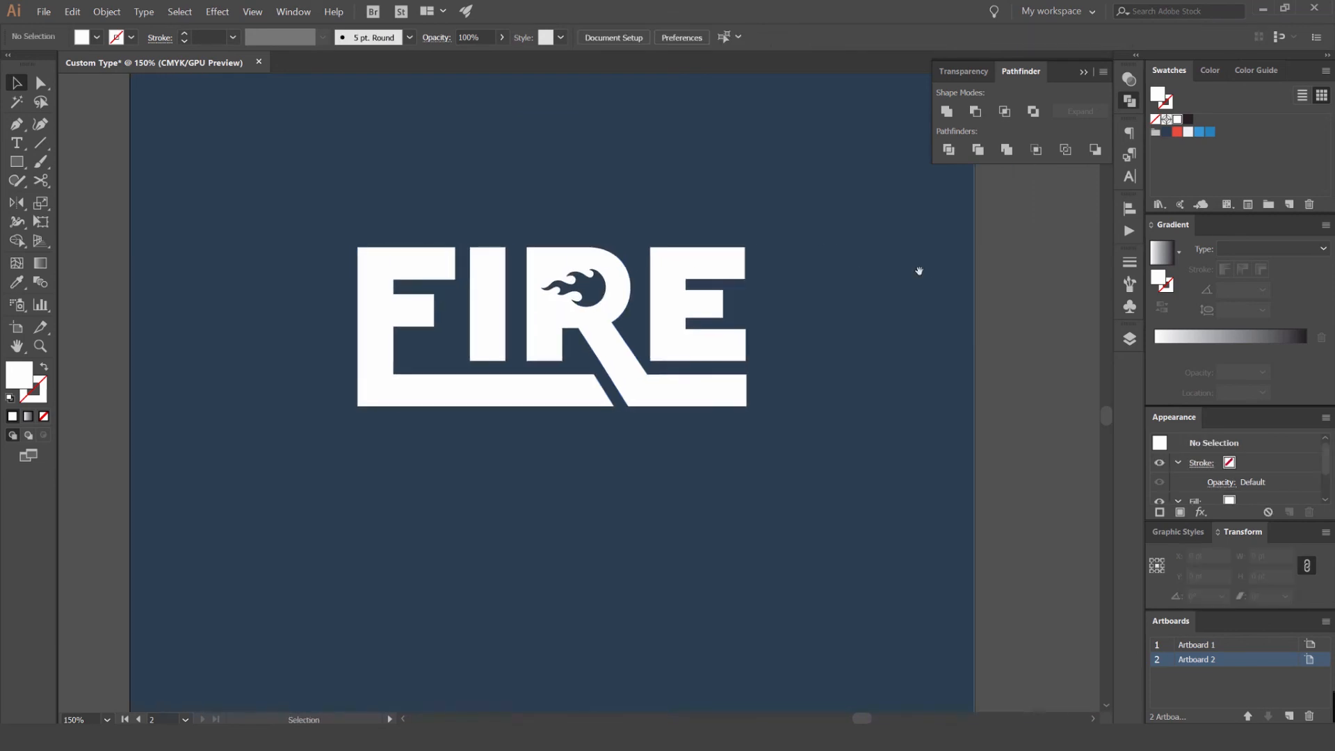